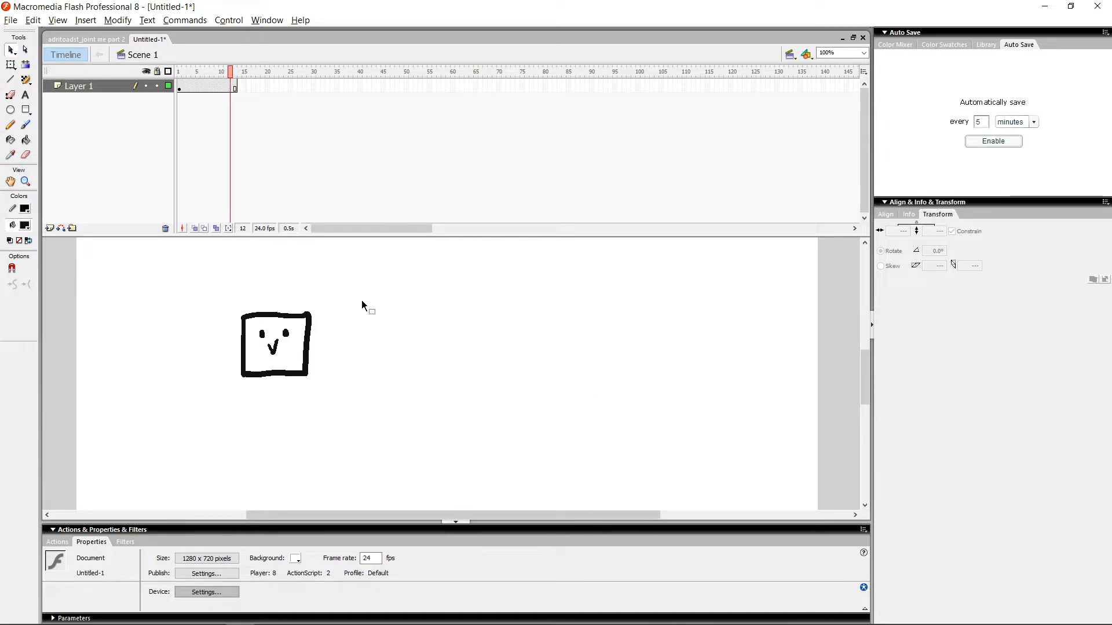
drag(362, 300, 200, 396)
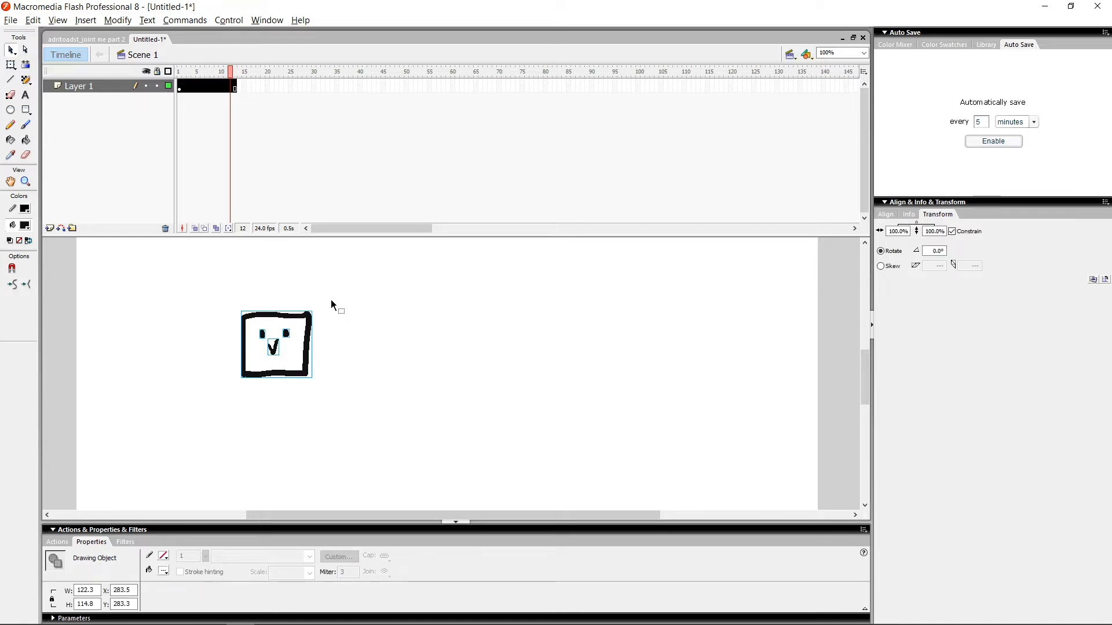
mouse_move(348, 278)
mouse_down()
mouse_move(348, 295)
mouse_move(198, 408)
mouse_up()
click(340, 315)
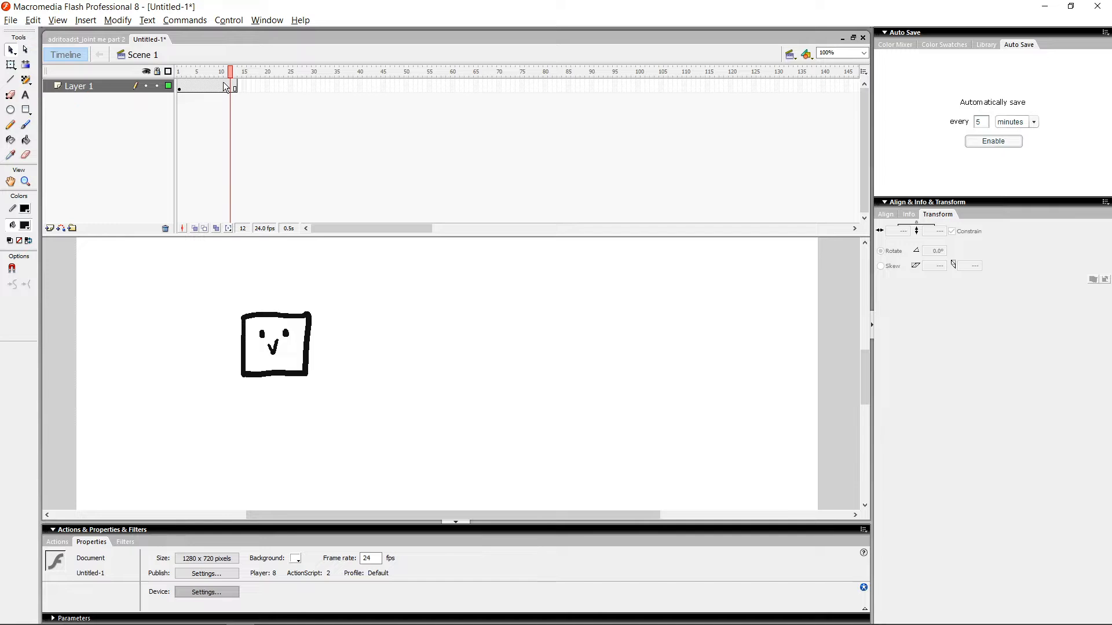
Extend Layer 1 to frame 21 and insert a keyframe at that frame
key(.)
key(.)
key(.)
key(.)
key(.)
key(.)
key(.)
key(.)
click(271, 86)
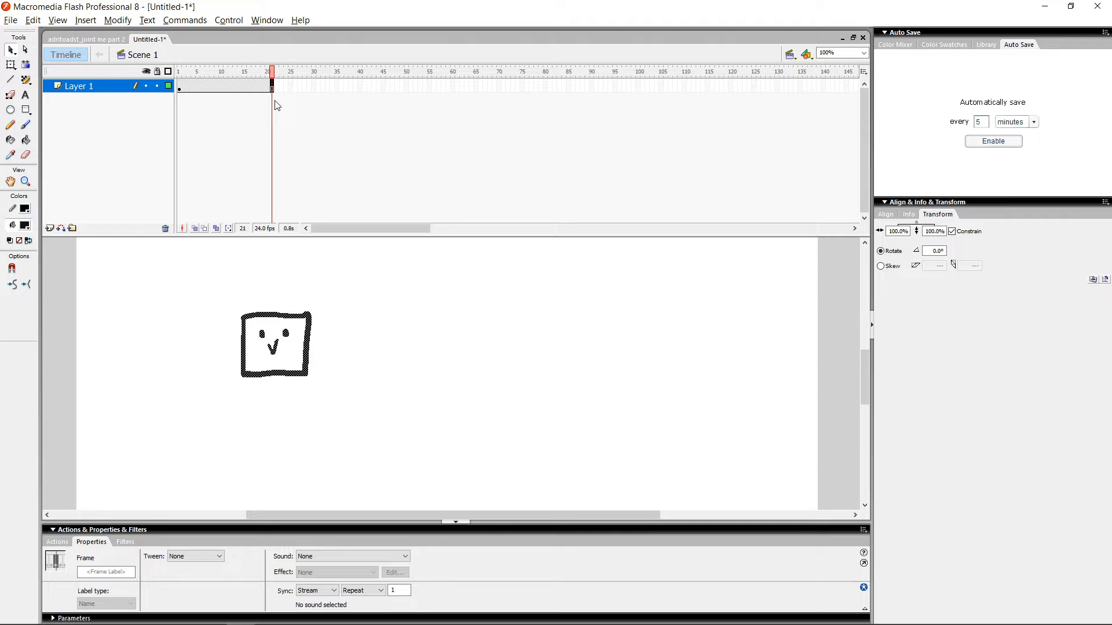
key(F6)
Create a motion tween on Layer 1 between the keyframes at frames 1 and 21
click(253, 86)
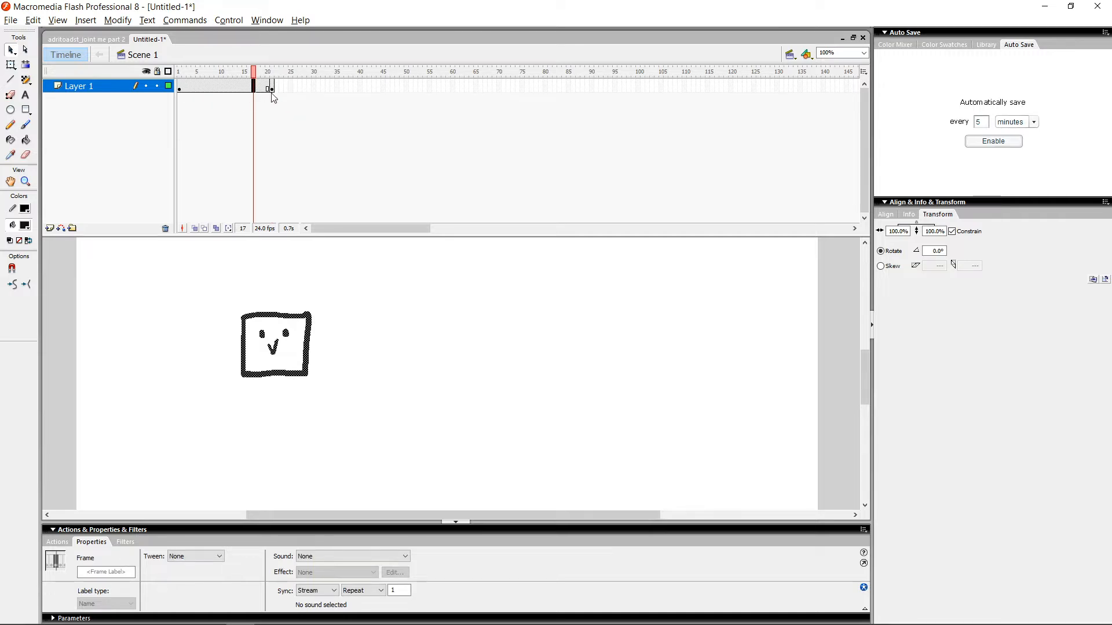
click(357, 308)
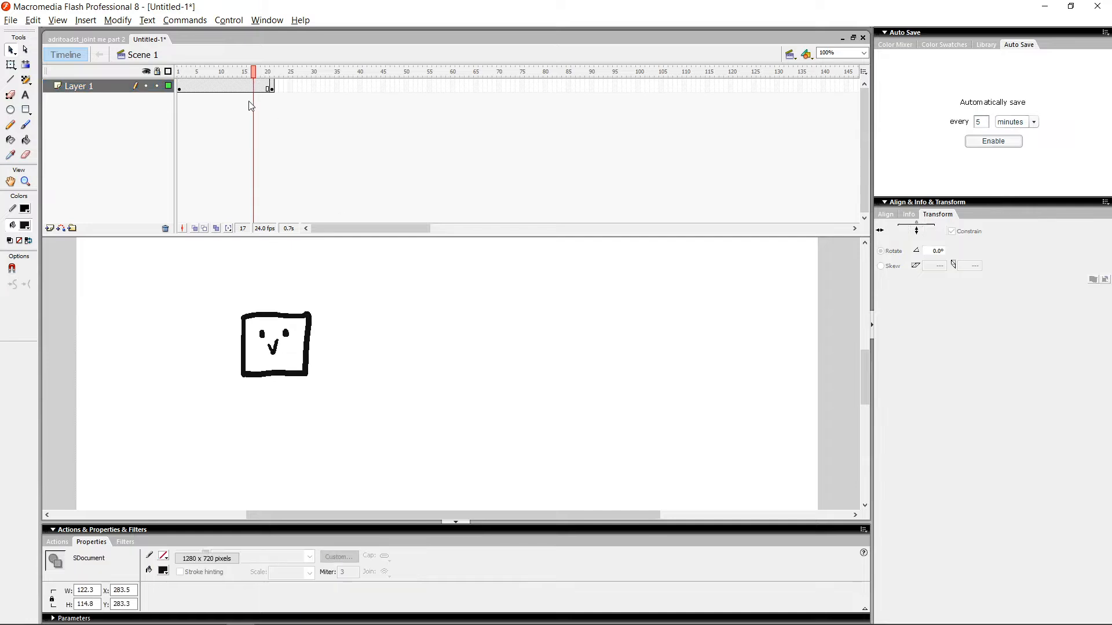
right_click(206, 88)
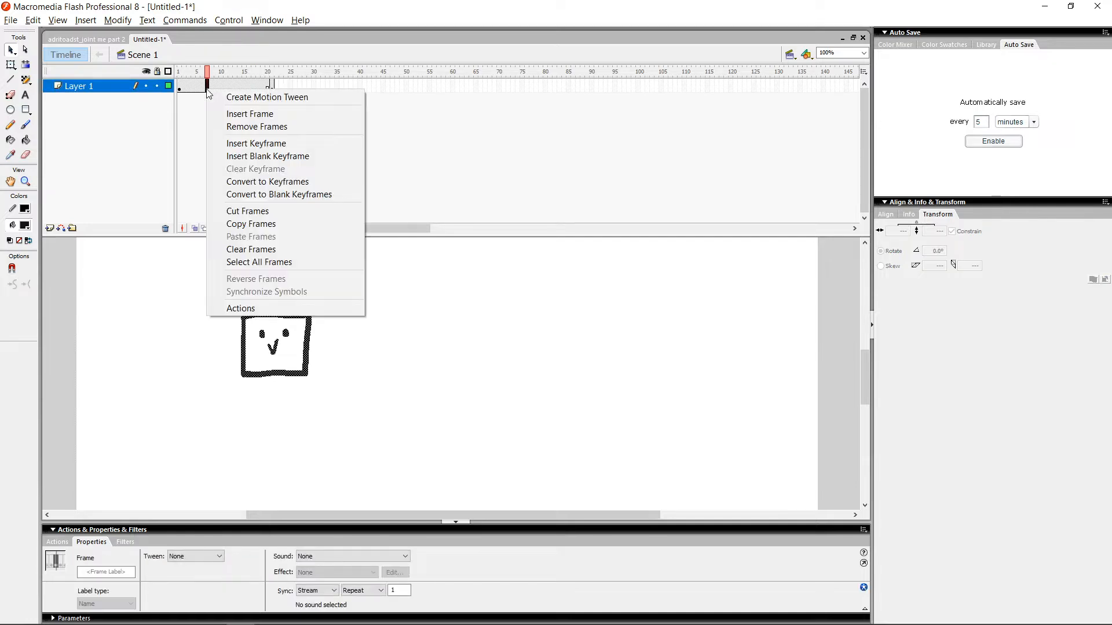
click(246, 103)
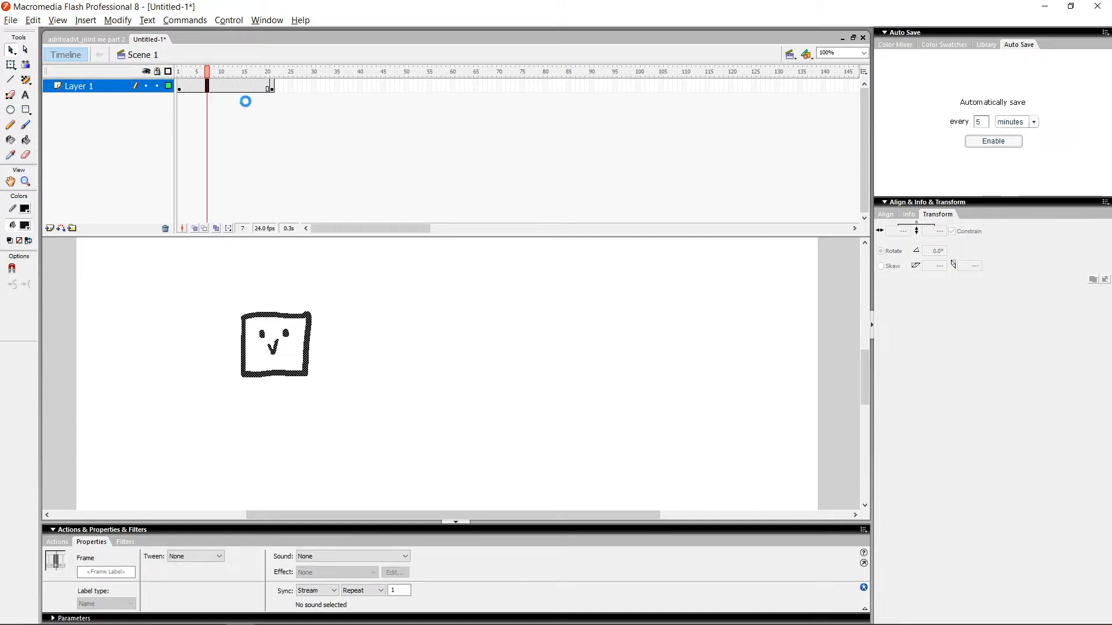
Return to the start of the timeline and play the new tween through once
click(349, 290)
key(comma)
key(comma)
key(comma)
key(comma)
key(comma)
key(comma)
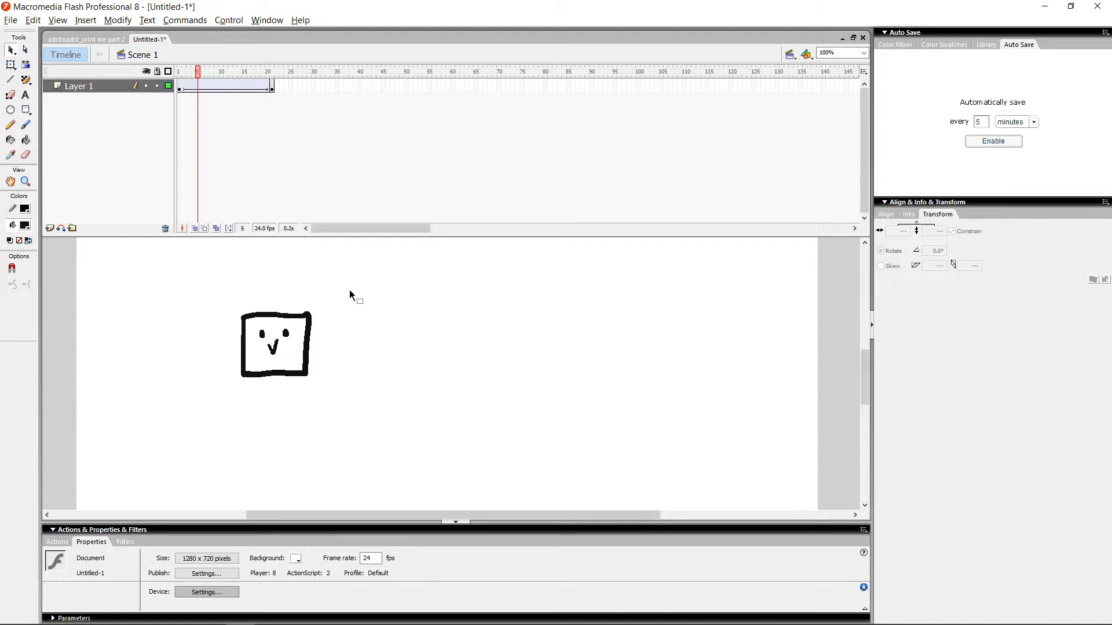
key(Return)
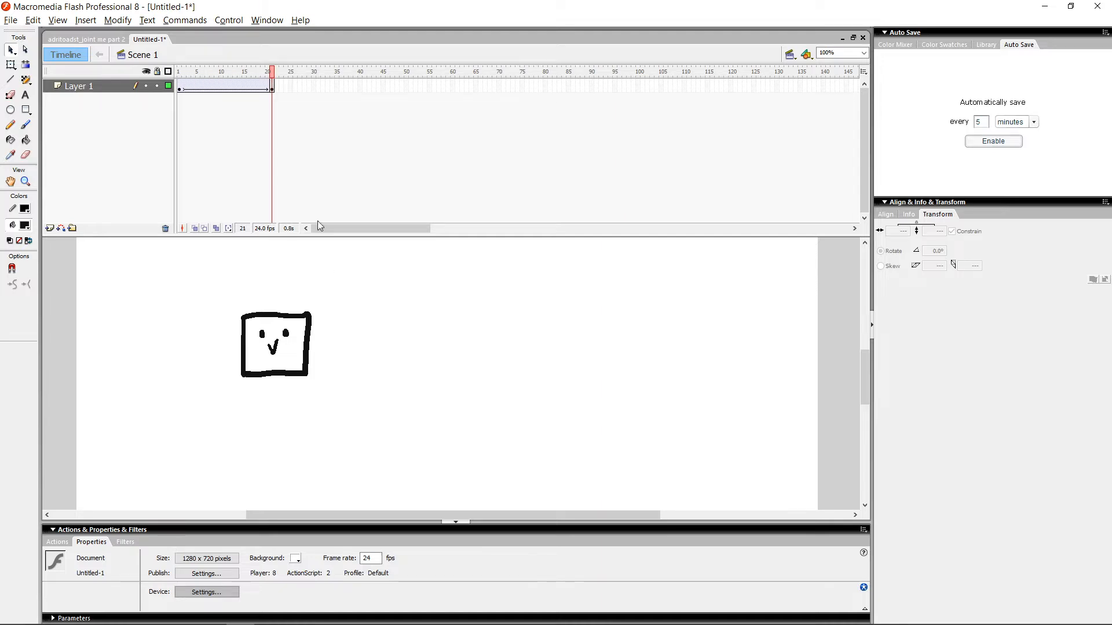
Compare the symbol instance names of the square face at the keyframes on frames 1 and 21
click(271, 84)
click(331, 277)
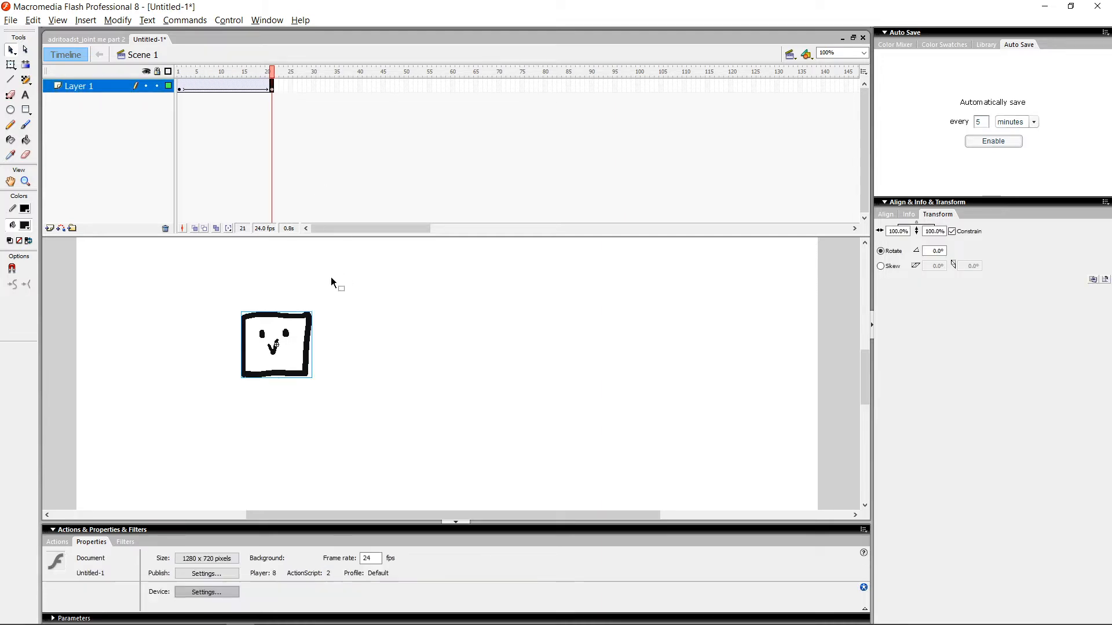
drag(350, 272, 195, 401)
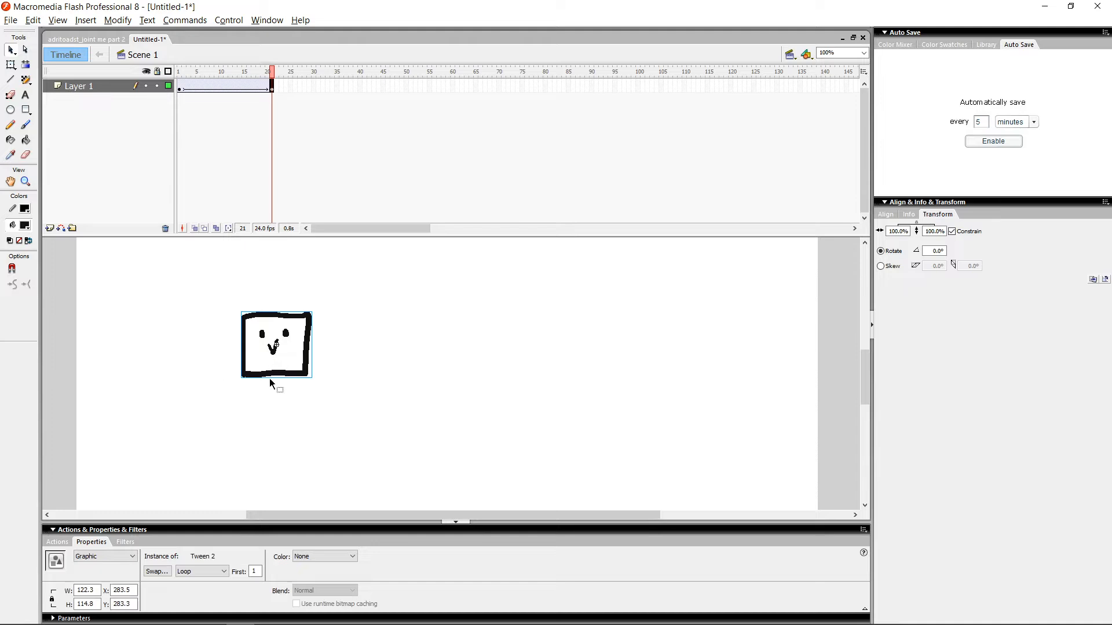
drag(190, 556, 210, 556)
click(310, 317)
click(179, 86)
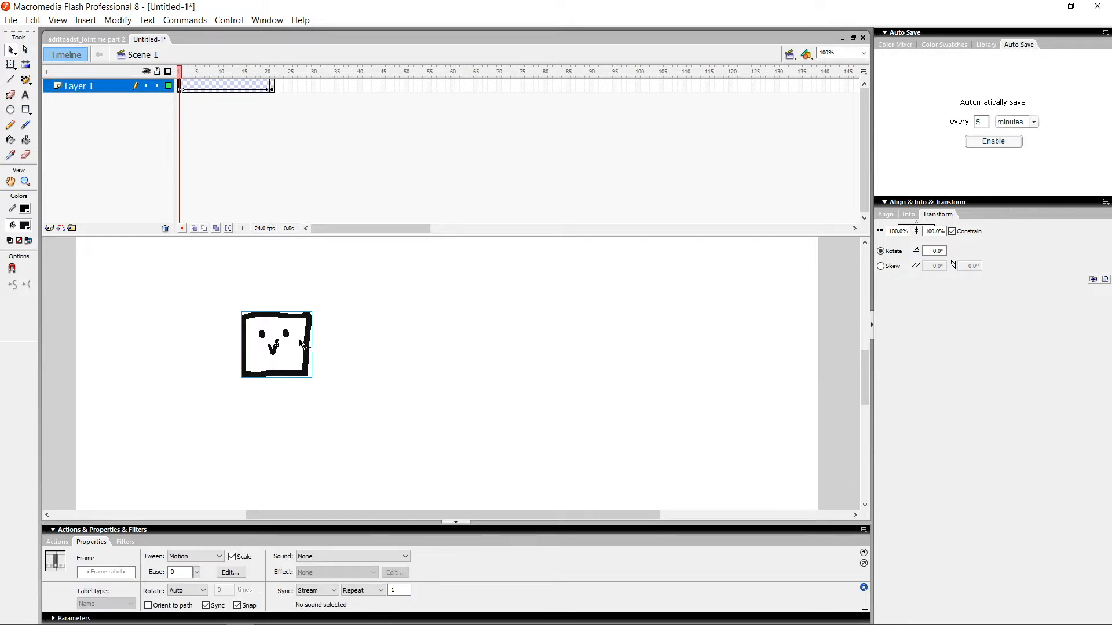
click(272, 87)
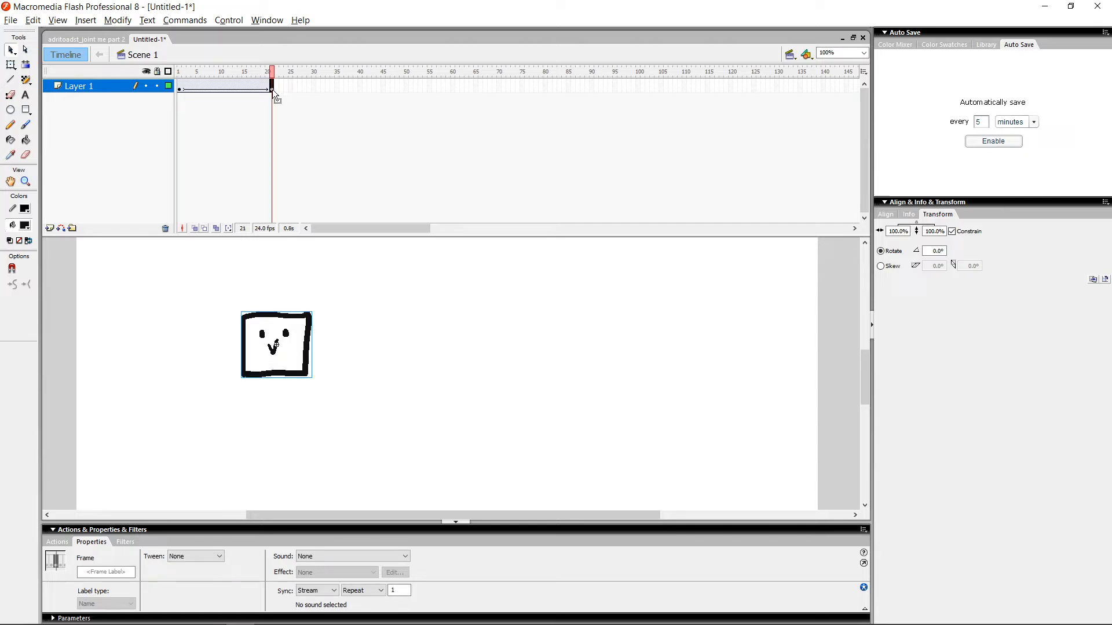
click(307, 322)
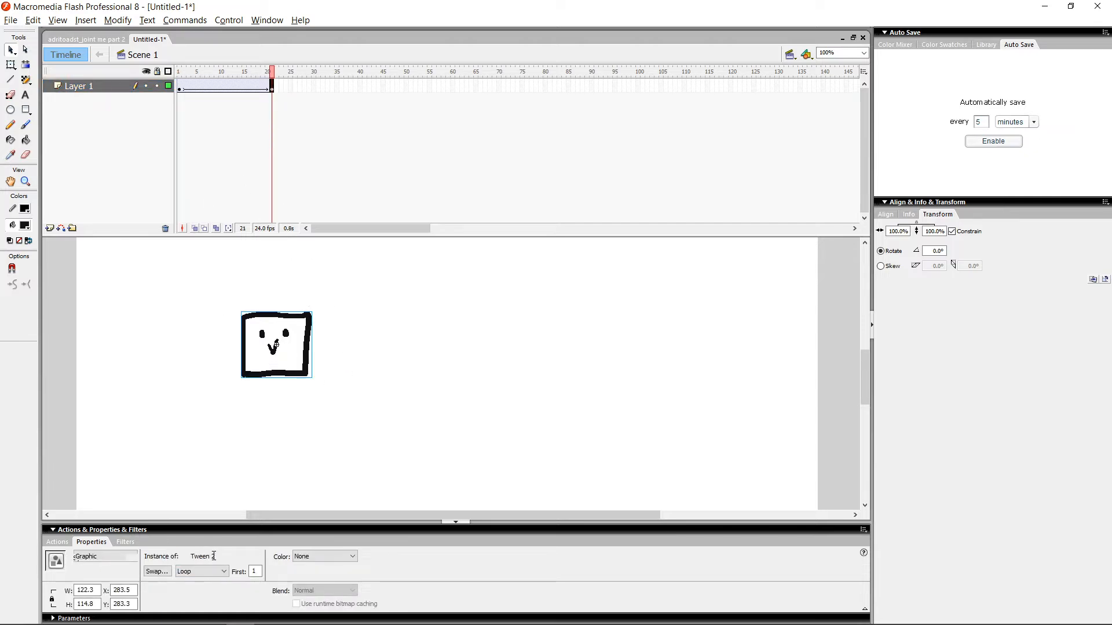
click(179, 87)
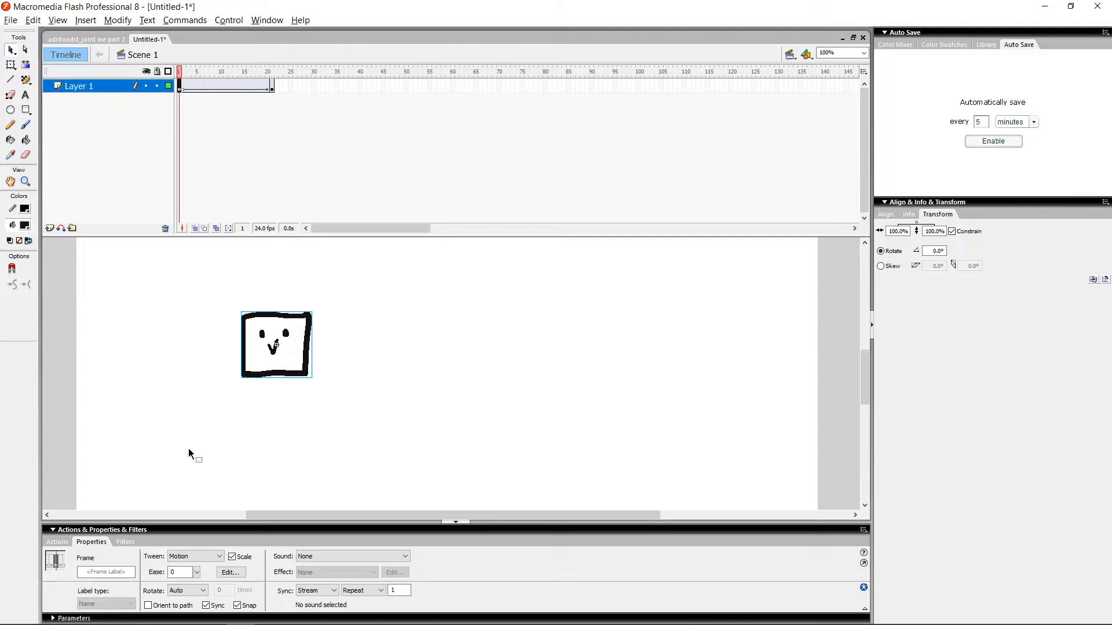
click(264, 326)
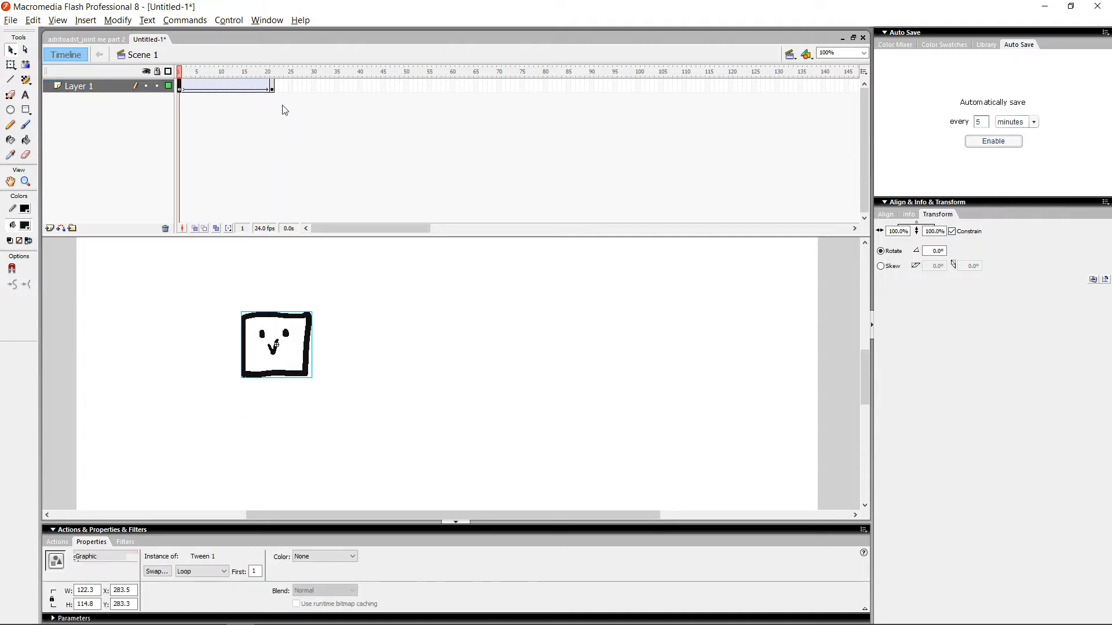
click(272, 86)
click(293, 322)
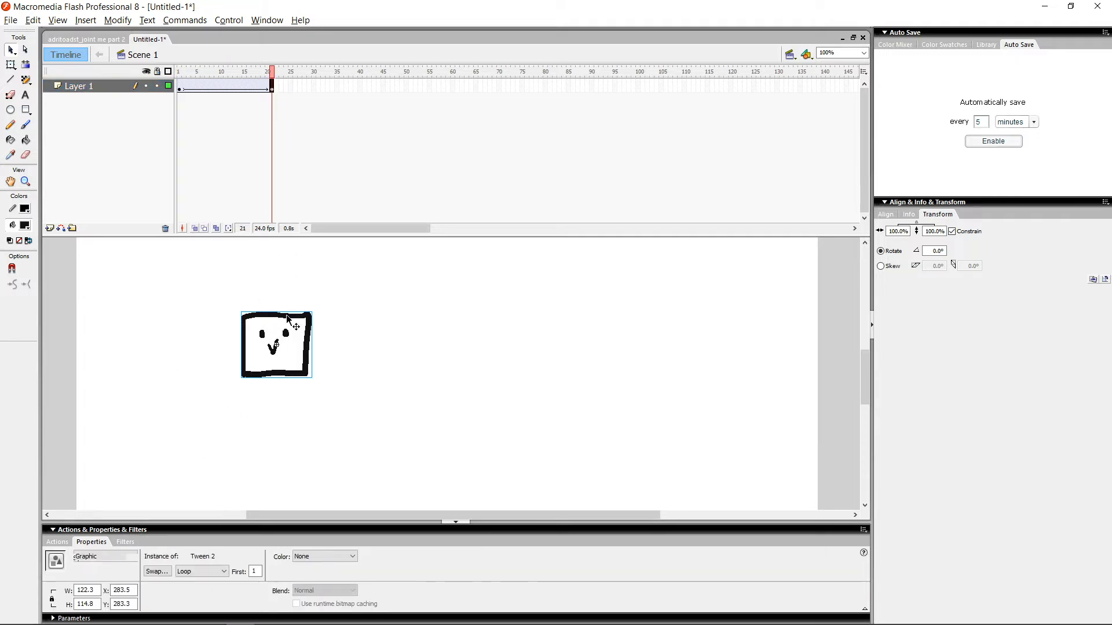
click(448, 273)
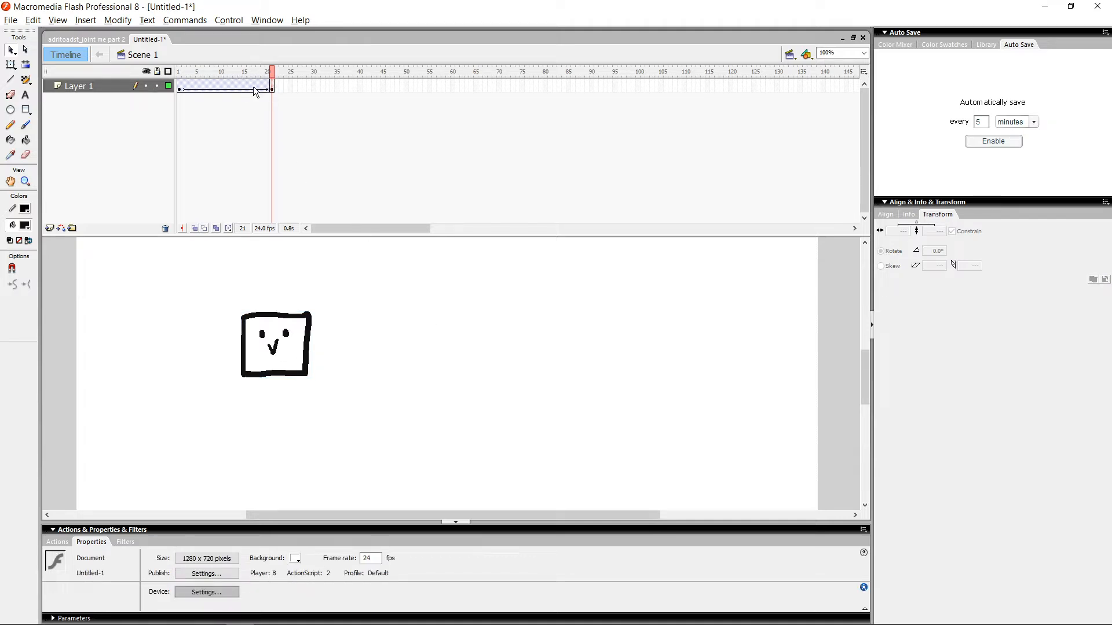
At frame 21, move the square face across to the right part of the stage, slightly lower than its position at frame 1
click(274, 85)
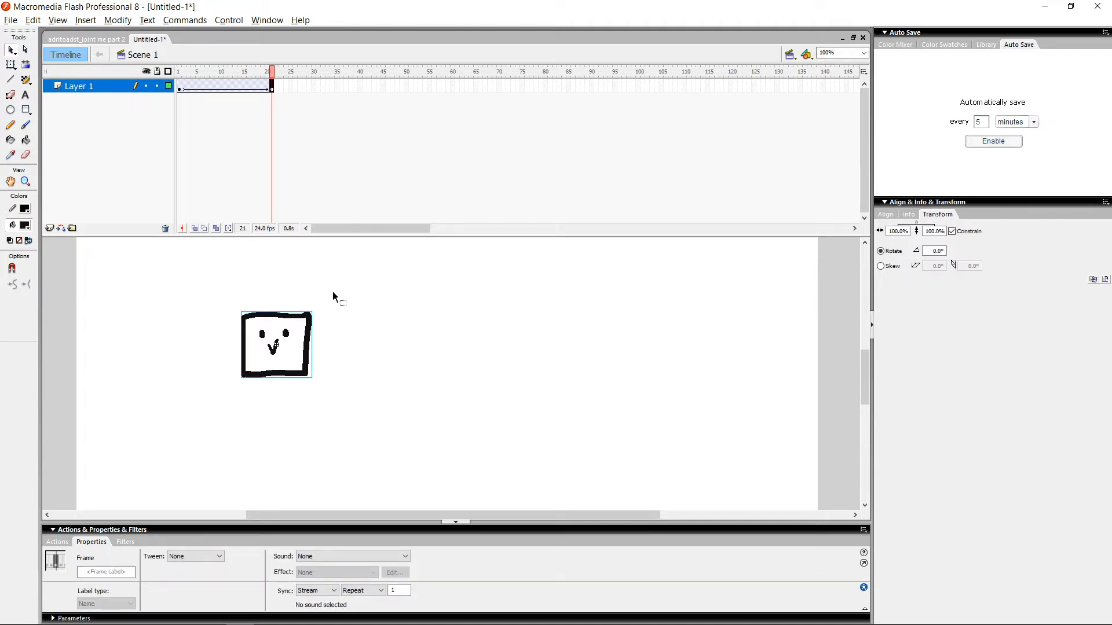
key(Right)
key(Right)
key(Right)
key(Right)
key(Right)
key(Right)
key(Right)
key(Right)
key(Right)
key(Right)
key(Right)
key(Right)
key(Right)
key(Right)
key(Right)
key(Right)
key(Right)
key(Right)
key(Right)
key(Right)
key(shift+Down)
key(shift+Down)
key(shift+Down)
key(shift+Down)
key(shift+Down)
key(shift+Down)
key(shift+Down)
key(shift+Down)
key(shift+Down)
key(shift+Down)
key(shift+Down)
key(shift+Down)
key(shift+Down)
key(shift+Down)
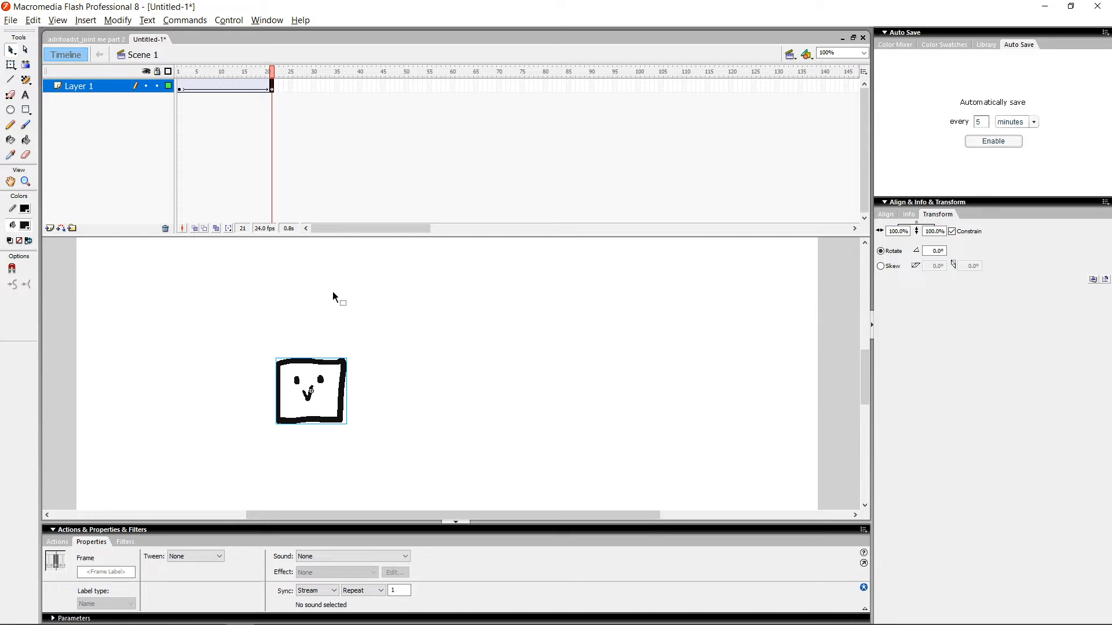
key(shift+Right)
drag(348, 400, 645, 335)
click(313, 240)
Play the animation repeatedly from frame 1 to review the square face's movement across the stage
key(comma)
key(comma)
key(comma)
key(comma)
key(comma)
key(comma)
key(comma)
key(comma)
key(comma)
key(comma)
key(comma)
key(comma)
key(comma)
key(comma)
key(comma)
key(comma)
key(comma)
key(comma)
key(comma)
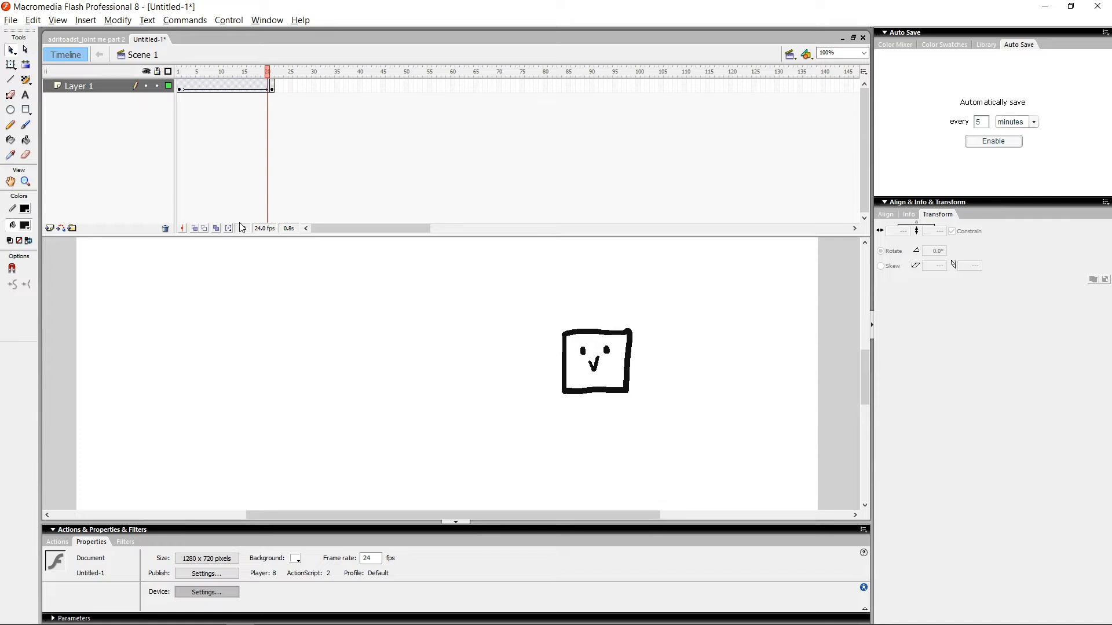
key(Return)
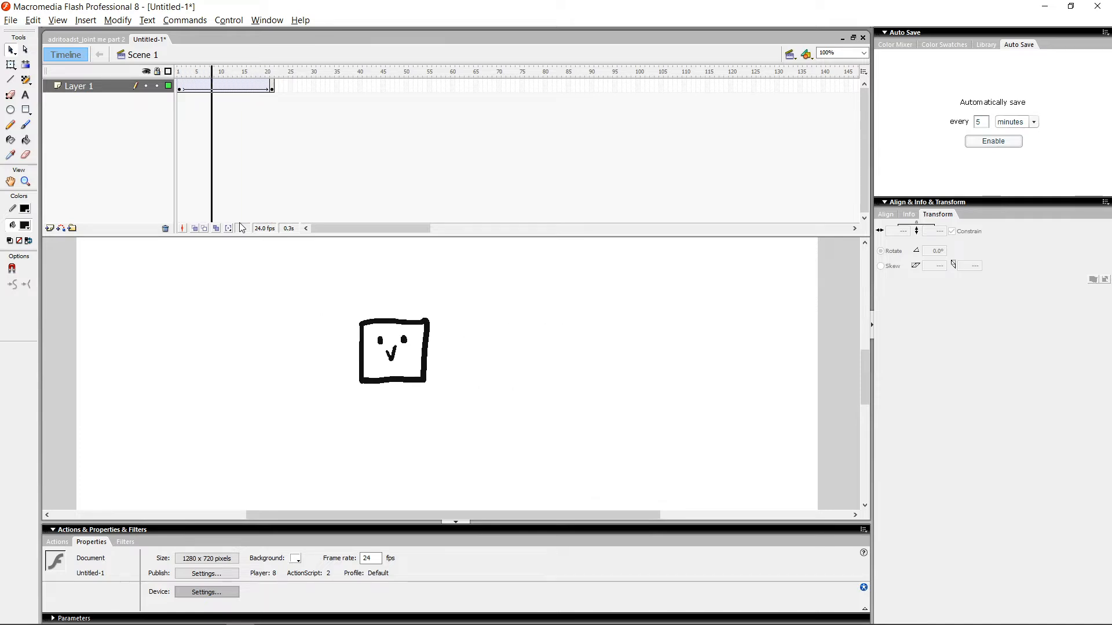
key(comma)
key(comma)
key(comma)
key(comma)
key(comma)
key(comma)
key(comma)
key(comma)
key(comma)
key(comma)
key(comma)
key(comma)
key(comma)
key(comma)
key(comma)
key(comma)
key(comma)
key(comma)
key(comma)
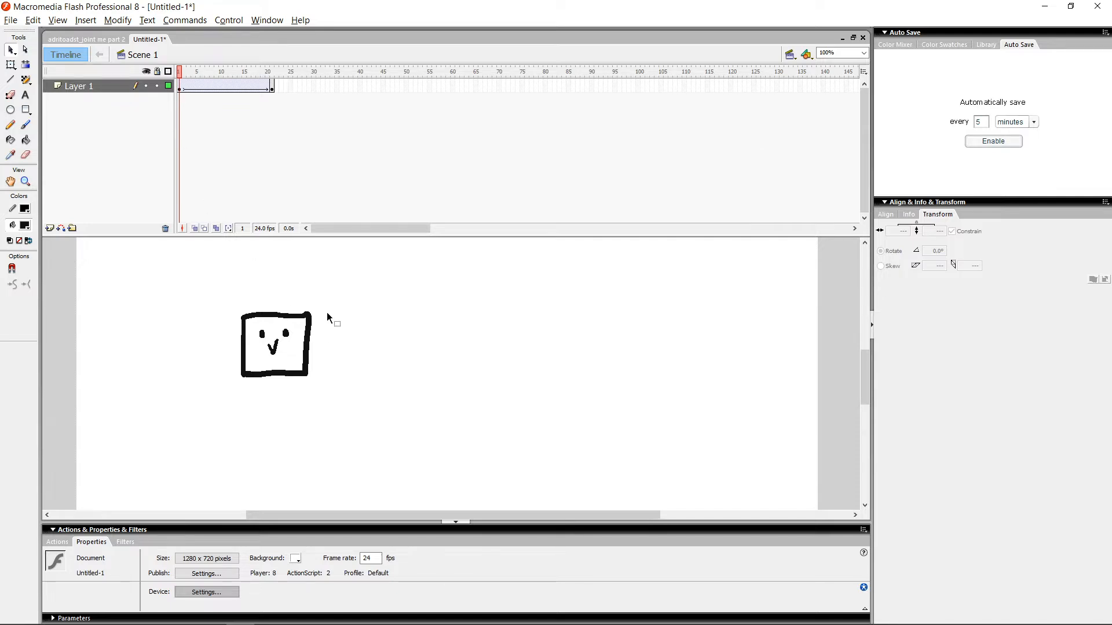
key(Return)
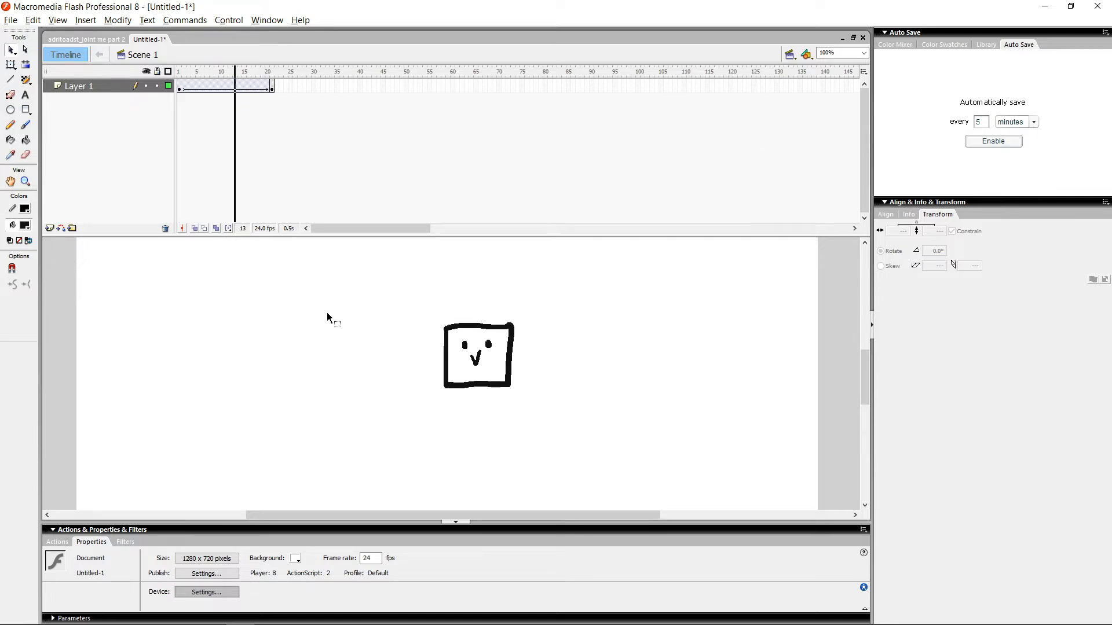
key(comma)
key(comma)
key(comma)
key(comma)
key(comma)
key(comma)
key(comma)
key(comma)
key(comma)
key(comma)
key(comma)
key(comma)
key(comma)
key(comma)
key(comma)
key(comma)
key(comma)
key(comma)
key(comma)
key(comma)
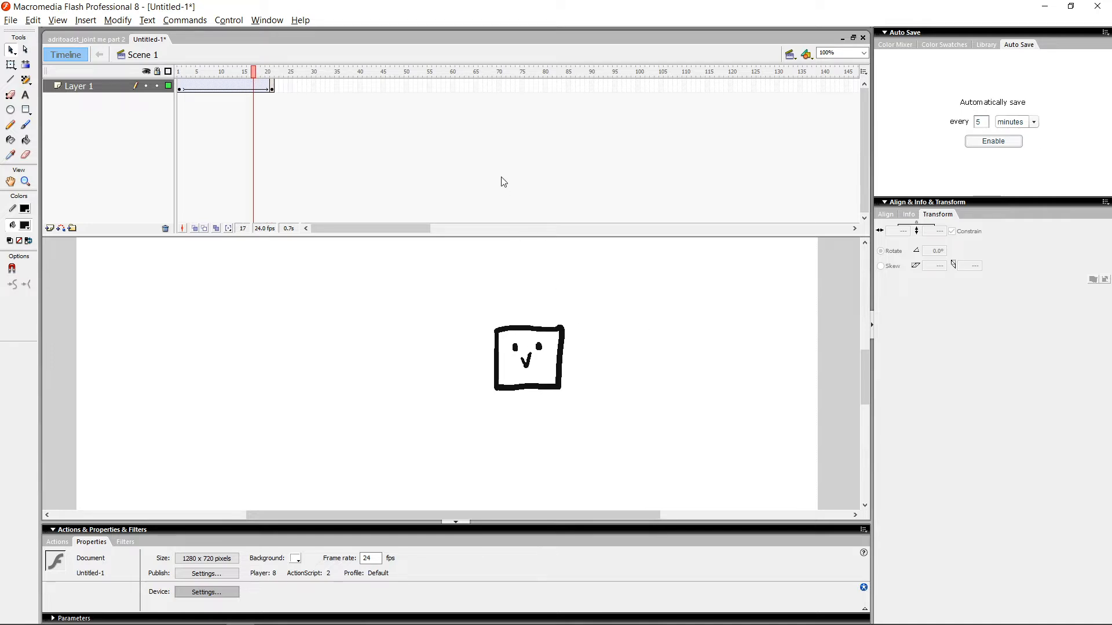
key(Return)
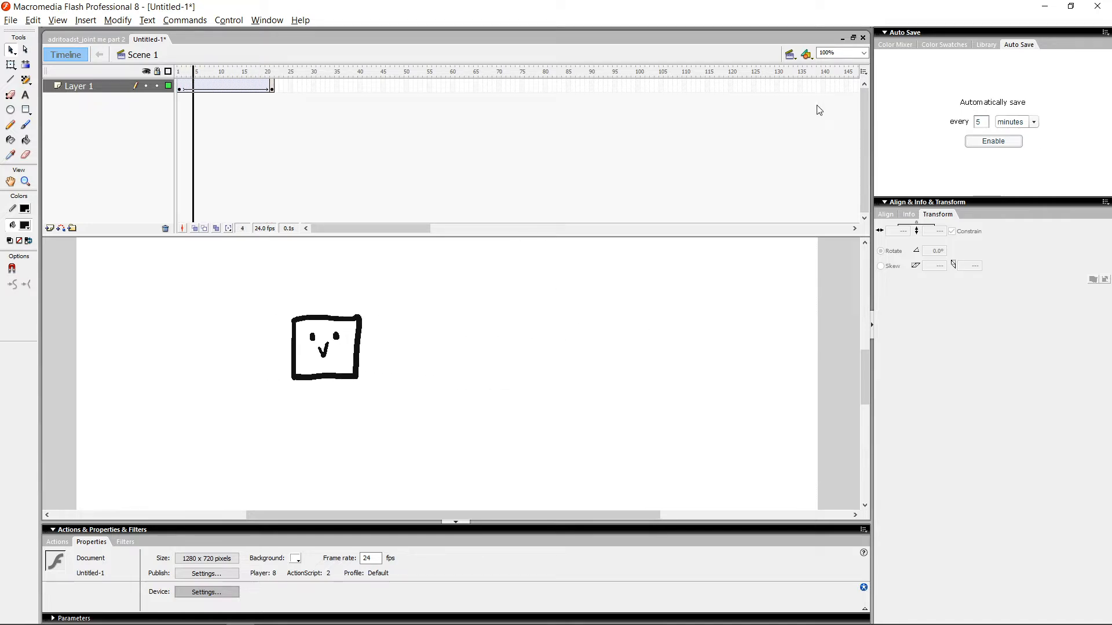
key(comma)
key(comma)
key(comma)
key(comma)
key(comma)
key(comma)
key(comma)
key(comma)
key(comma)
key(comma)
key(comma)
key(comma)
key(comma)
key(comma)
key(comma)
key(comma)
key(comma)
key(comma)
key(comma)
key(comma)
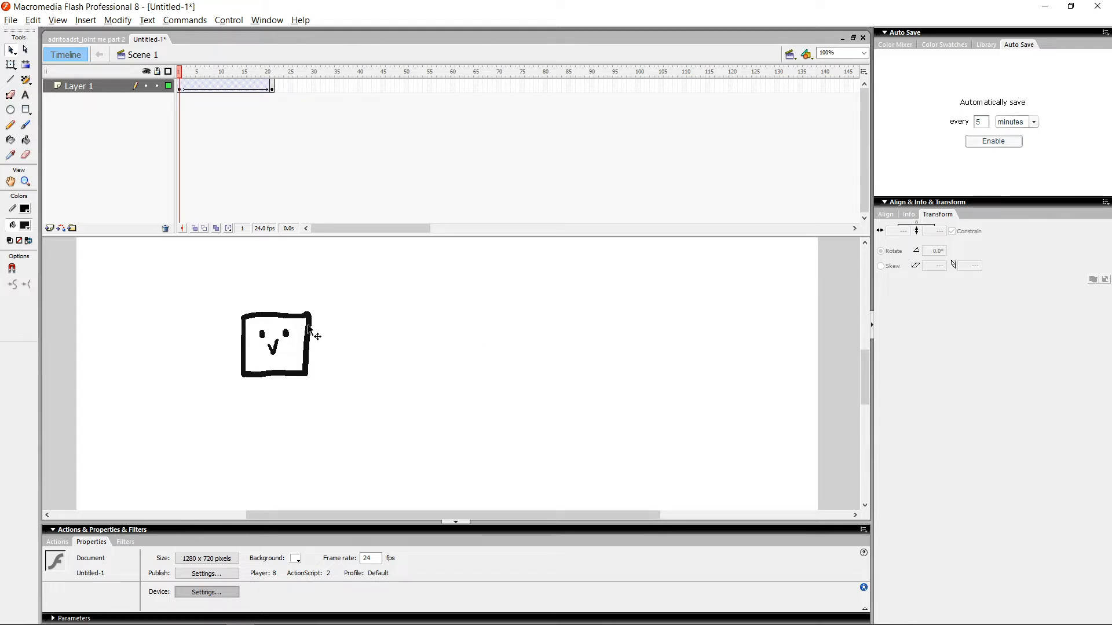
key(Return)
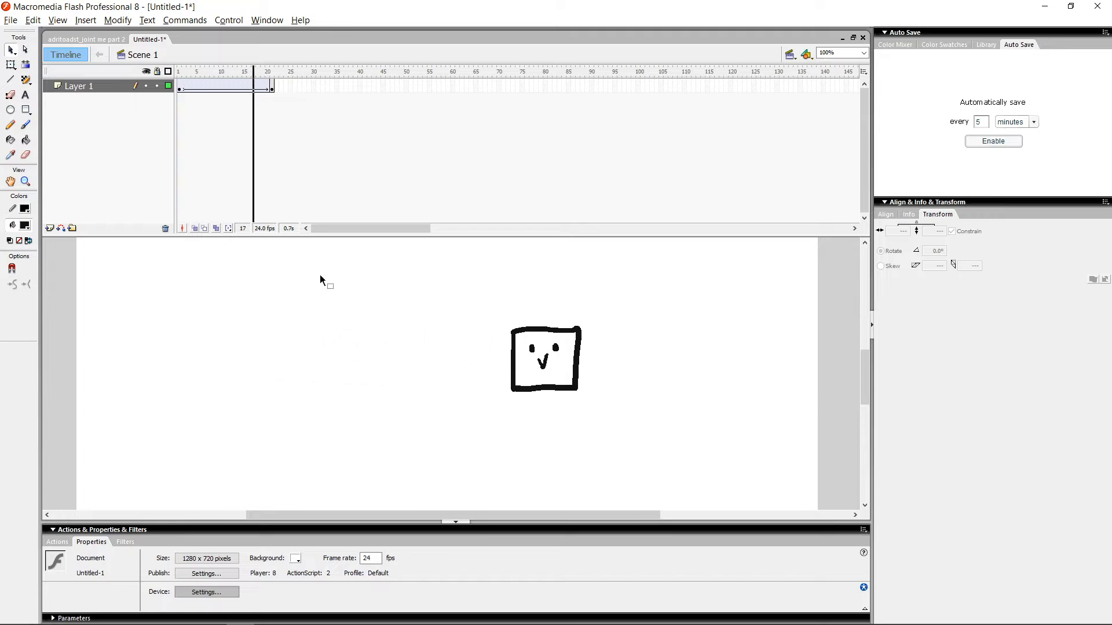
Replay the animation from the start and step back to frame 1 to review the square face's movement
key(comma)
key(comma)
key(comma)
key(comma)
key(comma)
key(comma)
key(comma)
key(comma)
key(comma)
key(comma)
key(comma)
key(comma)
key(comma)
key(comma)
key(comma)
key(comma)
key(comma)
key(comma)
key(comma)
key(comma)
key(period)
key(period)
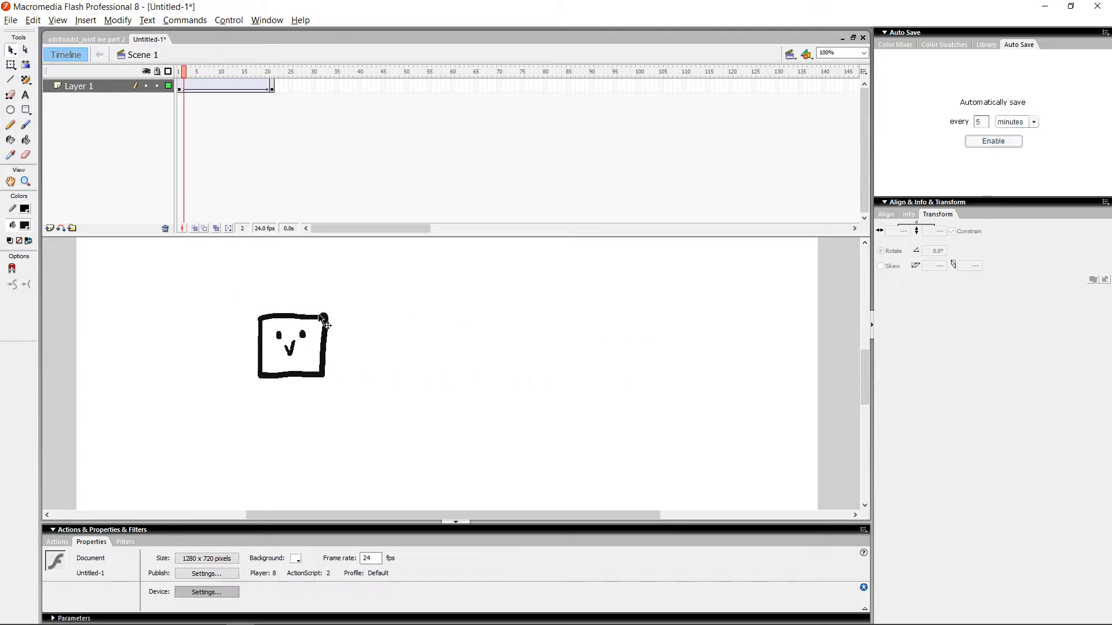
key(Return)
key(comma)
key(comma)
key(comma)
key(comma)
key(comma)
key(comma)
key(comma)
key(comma)
key(comma)
key(comma)
key(comma)
key(comma)
key(comma)
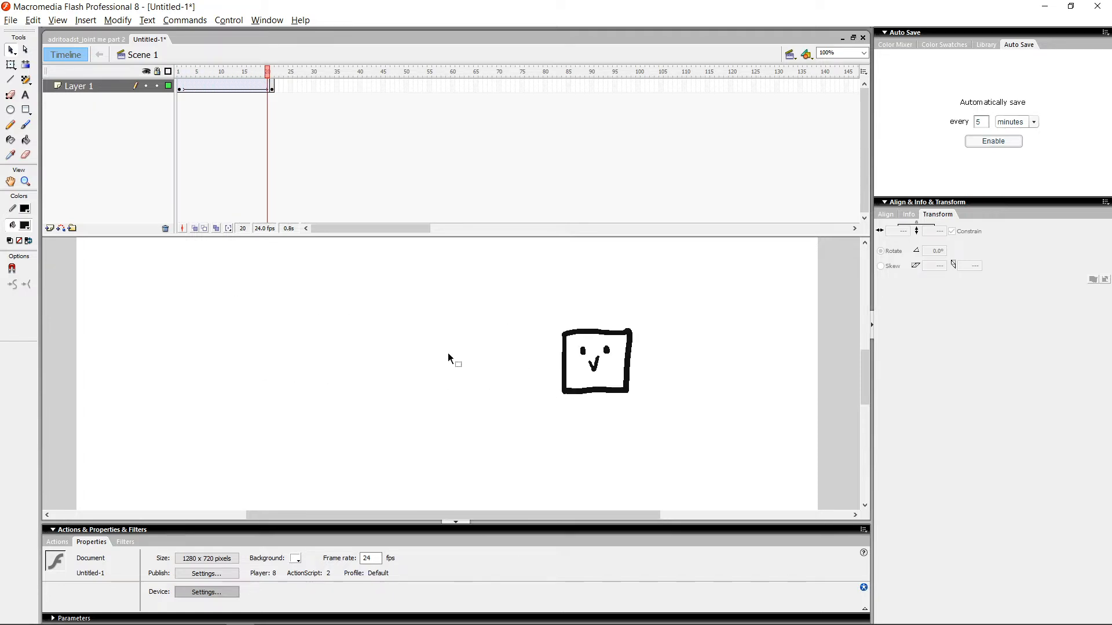
key(comma)
key(comma)
key(comma)
key(comma)
key(comma)
key(comma)
key(comma)
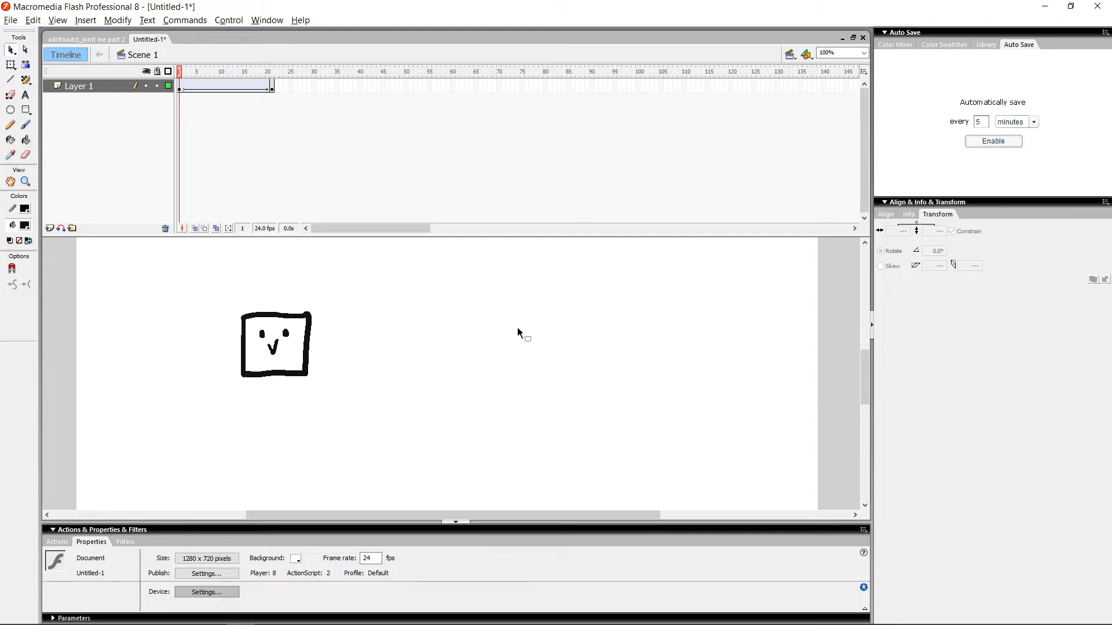
Examine the motion tween's properties, including its scaling option, at frame 13
click(303, 315)
click(347, 308)
click(235, 86)
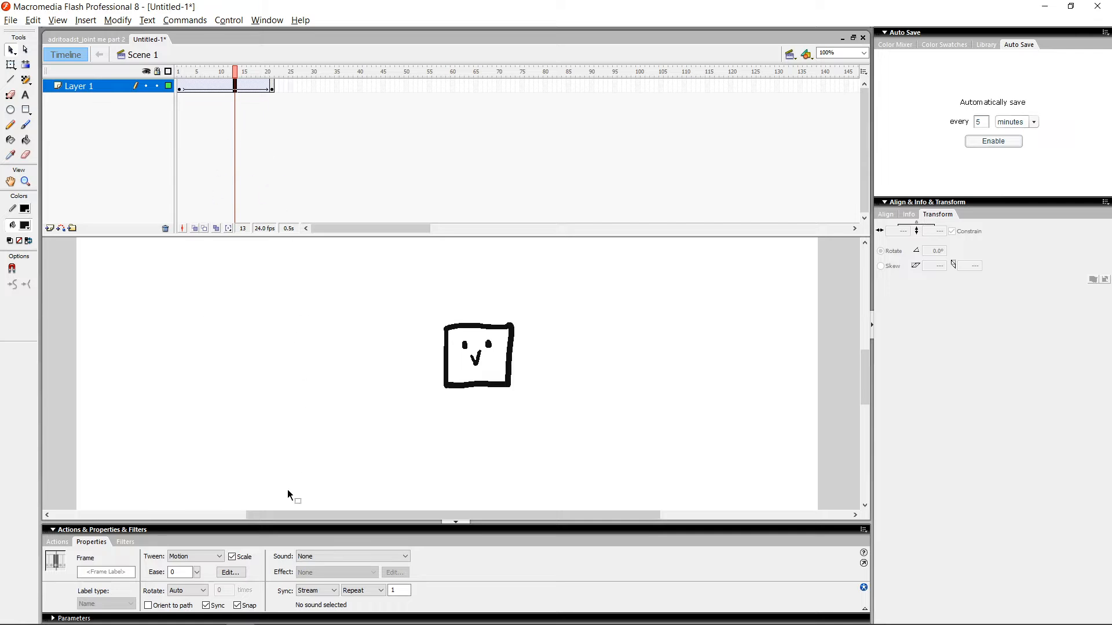
click(232, 557)
Add frames after the frame 21 keyframe so that Layer 1 runs to frame 31
click(273, 86)
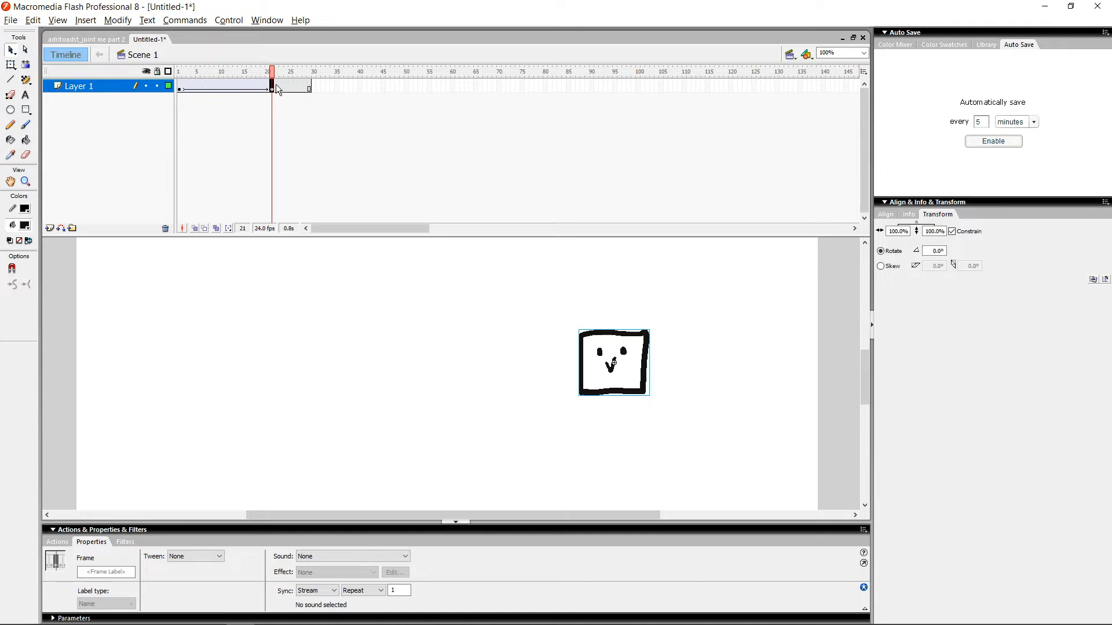
key(F5)
key(F5)
key(F5)
key(F5)
key(F5)
Compare the properties of the tweened frames with those of the still frames after the frame 21 keyframe
click(253, 86)
click(292, 87)
click(180, 86)
click(273, 86)
click(295, 86)
click(248, 86)
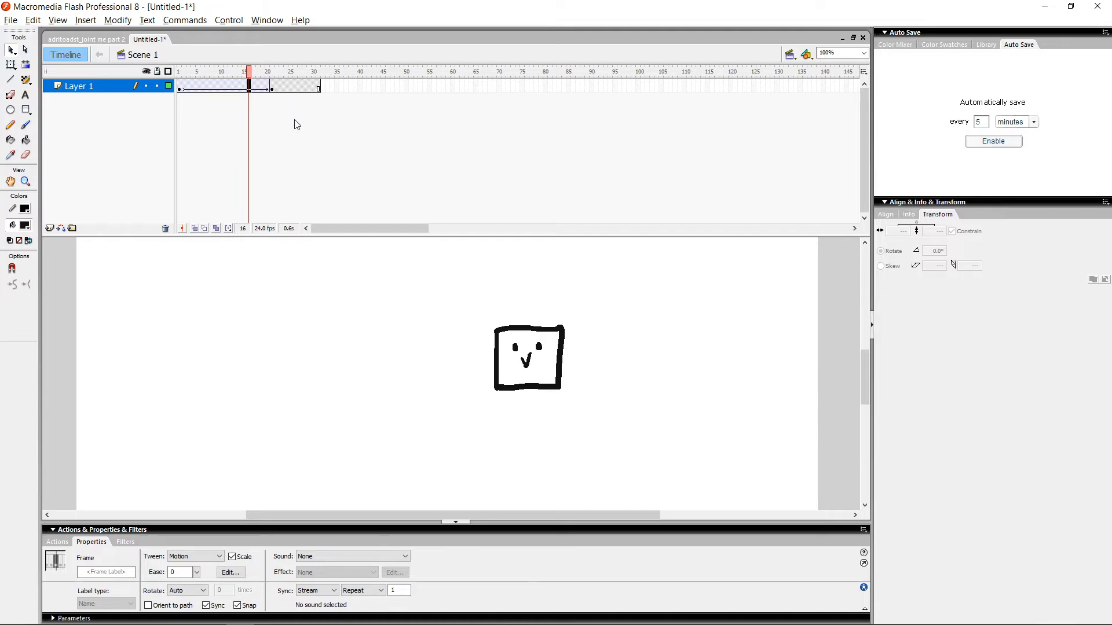
Set the motion tween's easing to 100 (out) from within the tweened span
click(229, 87)
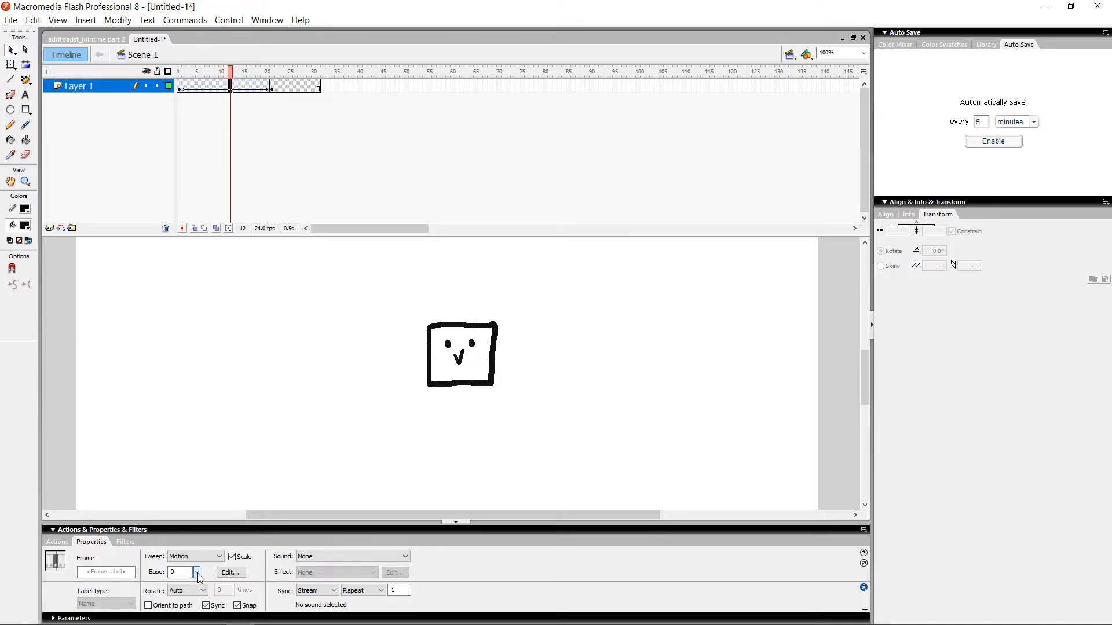
drag(199, 576, 201, 542)
drag(203, 500, 205, 491)
click(444, 159)
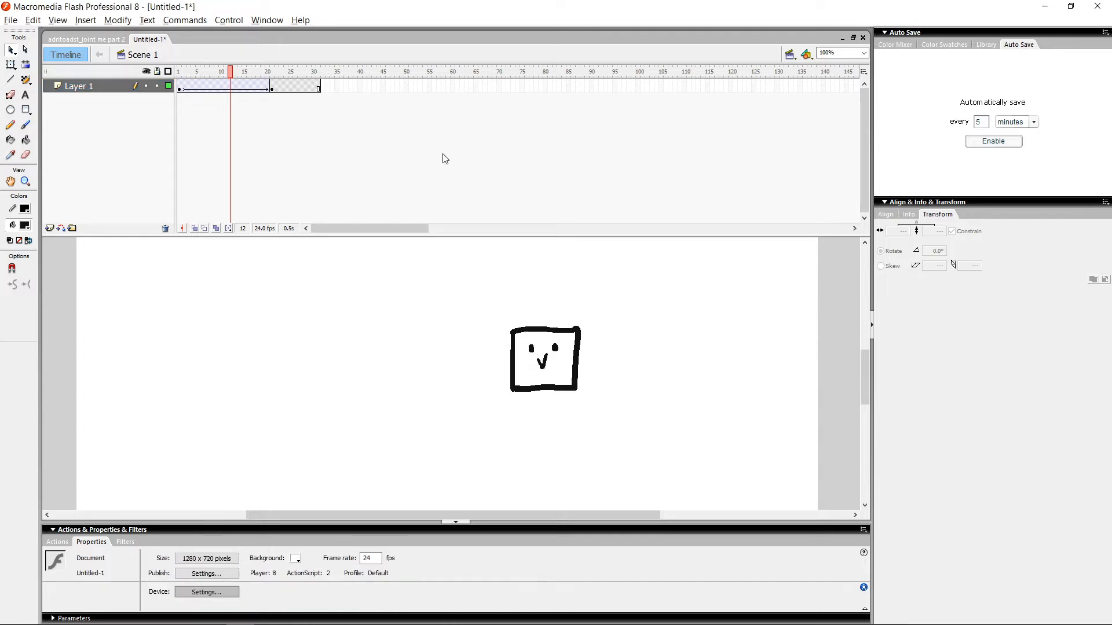
Play the animation several times from frame 1 to review how the square face slows down with the ease out
key(comma)
key(comma)
key(comma)
key(comma)
key(comma)
key(comma)
key(comma)
key(comma)
key(comma)
key(comma)
key(comma)
key(Return)
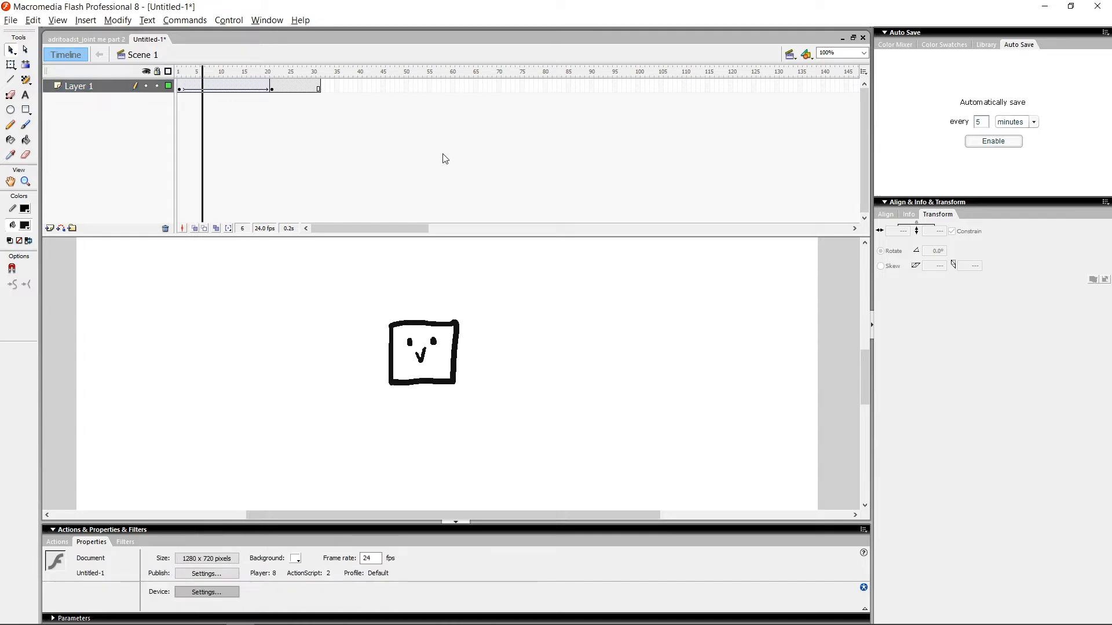
key(comma)
key(comma)
key(comma)
key(comma)
key(comma)
key(comma)
key(comma)
key(comma)
key(comma)
key(comma)
key(comma)
key(comma)
key(comma)
key(comma)
key(comma)
key(comma)
key(comma)
key(comma)
key(comma)
key(comma)
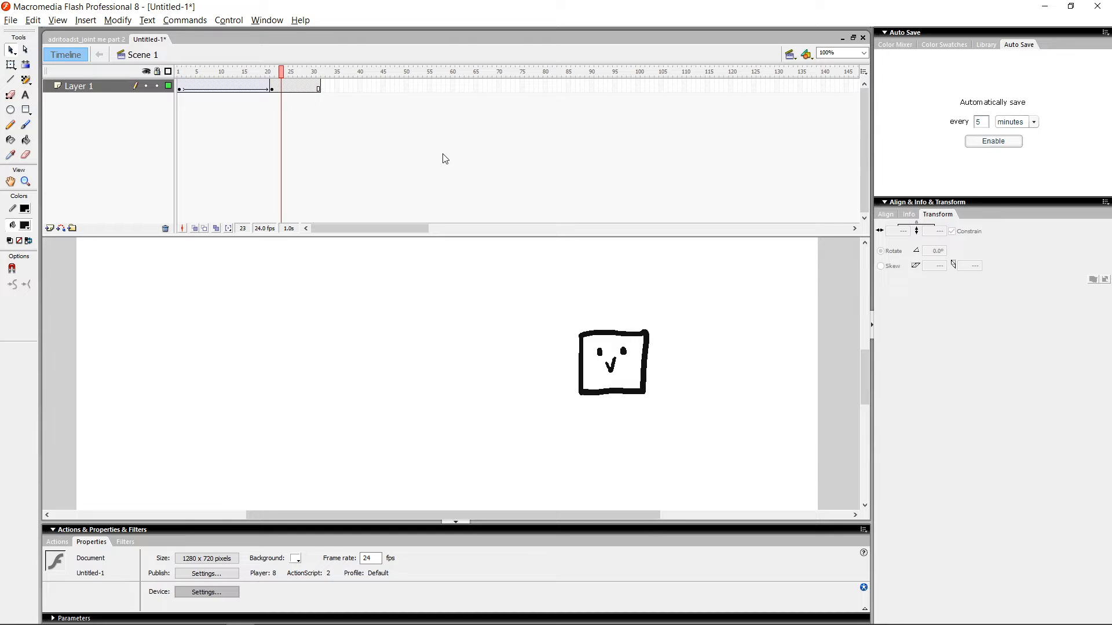
key(Return)
key(Return)
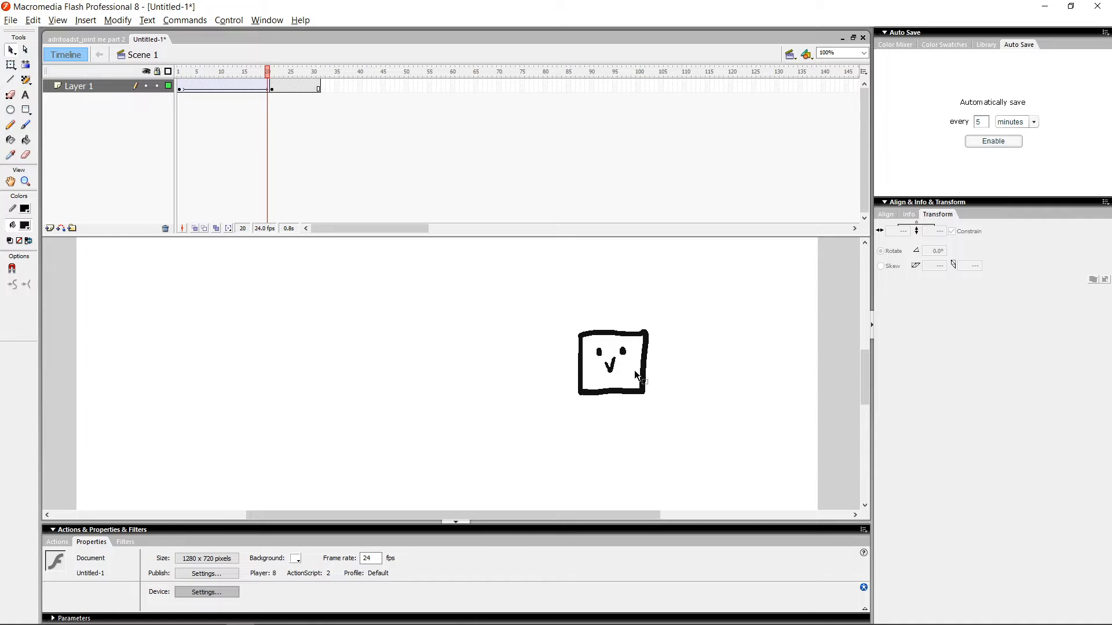
key(comma)
key(Return)
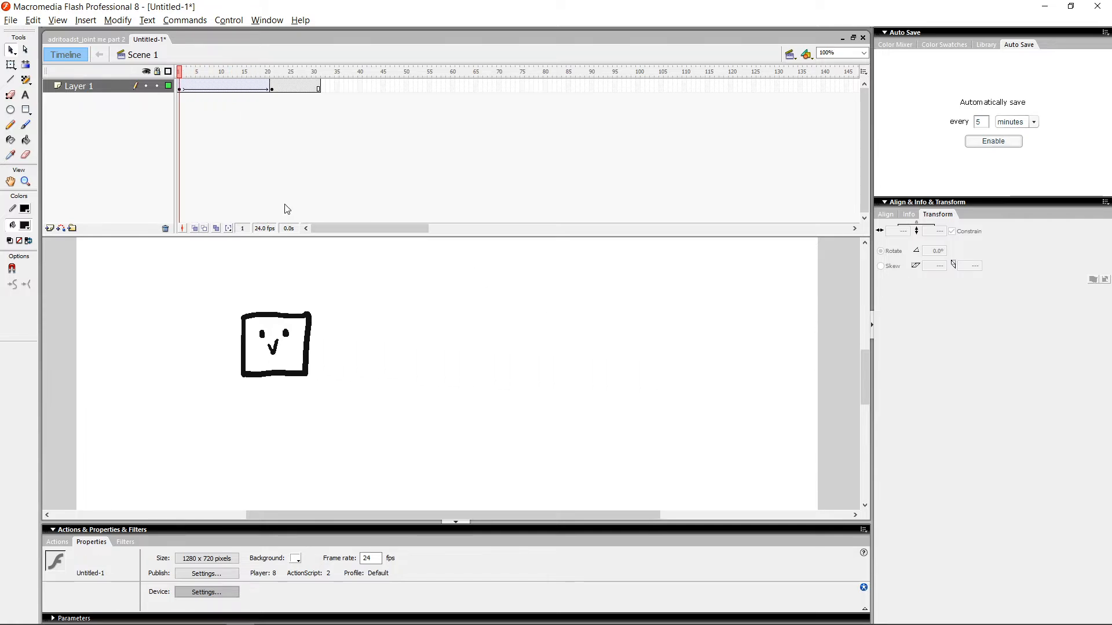
key(comma)
Set the motion tween's easing to -100 (in) and play the animation
click(226, 87)
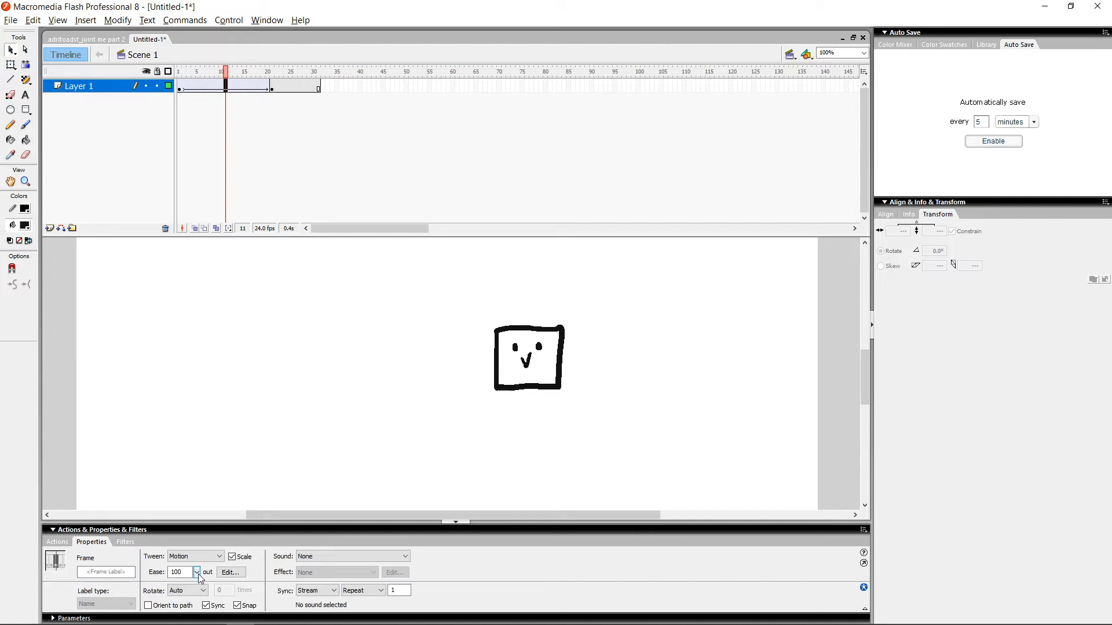
drag(197, 572, 197, 623)
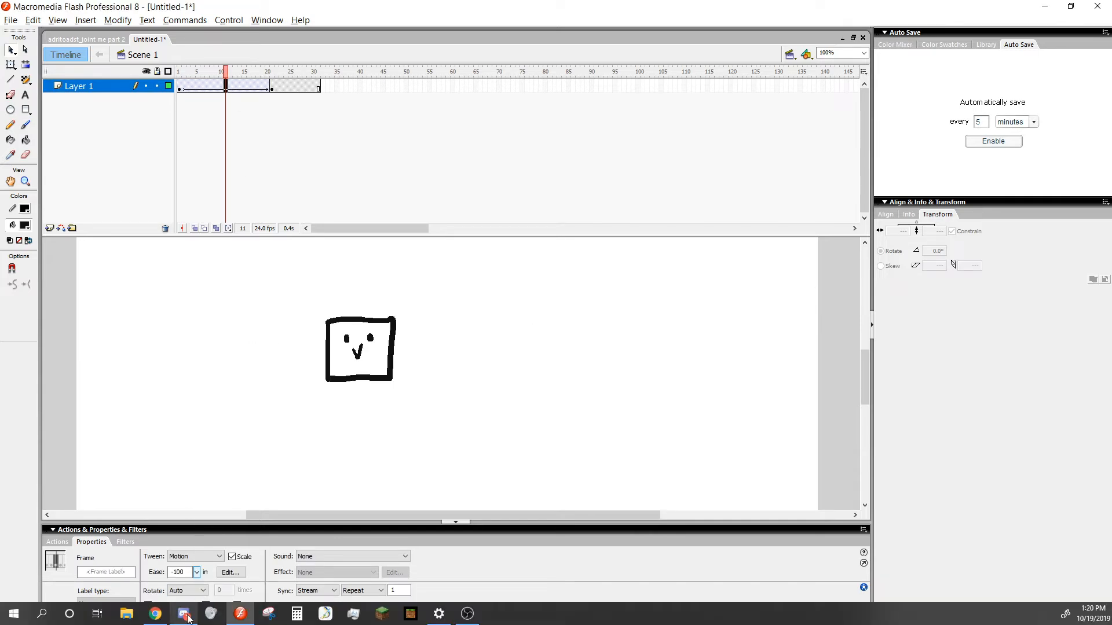
mouse_move(184, 614)
click(229, 479)
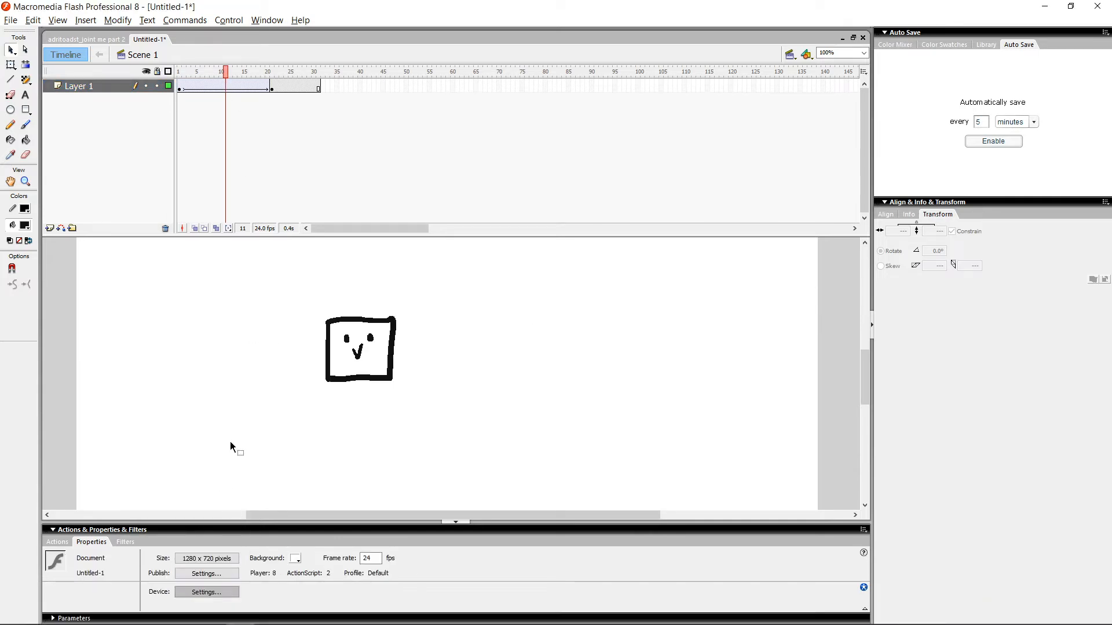
click(235, 86)
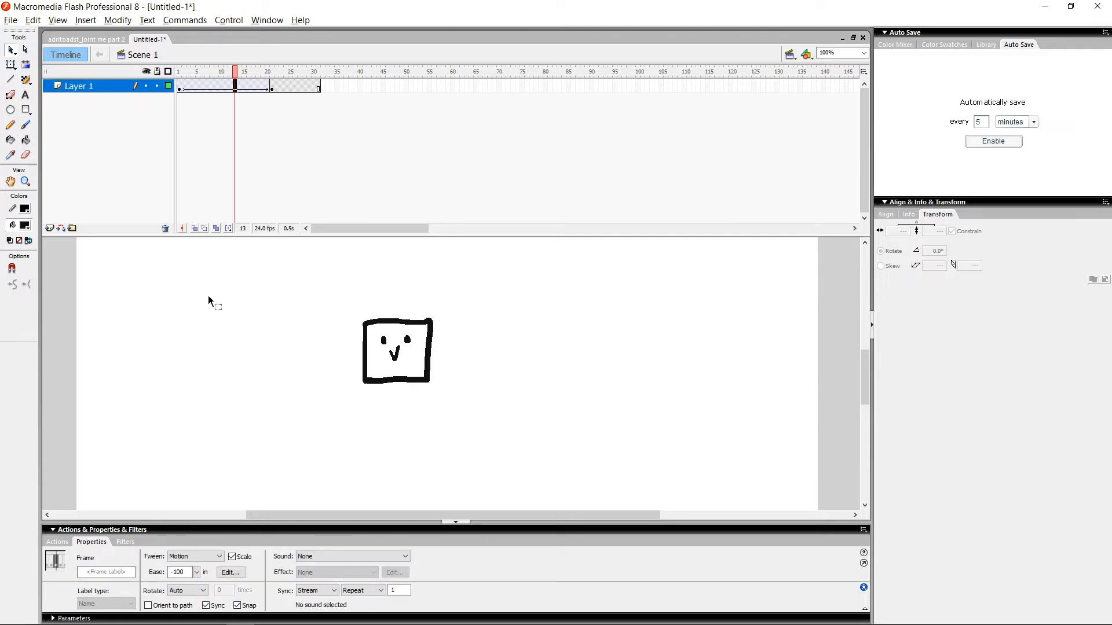
key(Return)
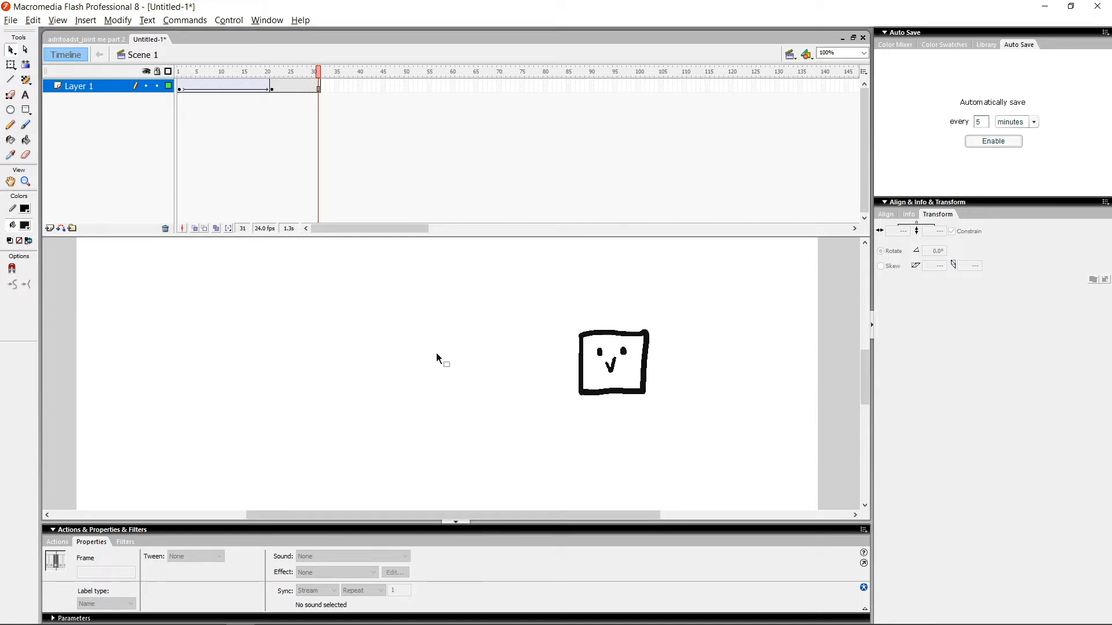
click(226, 85)
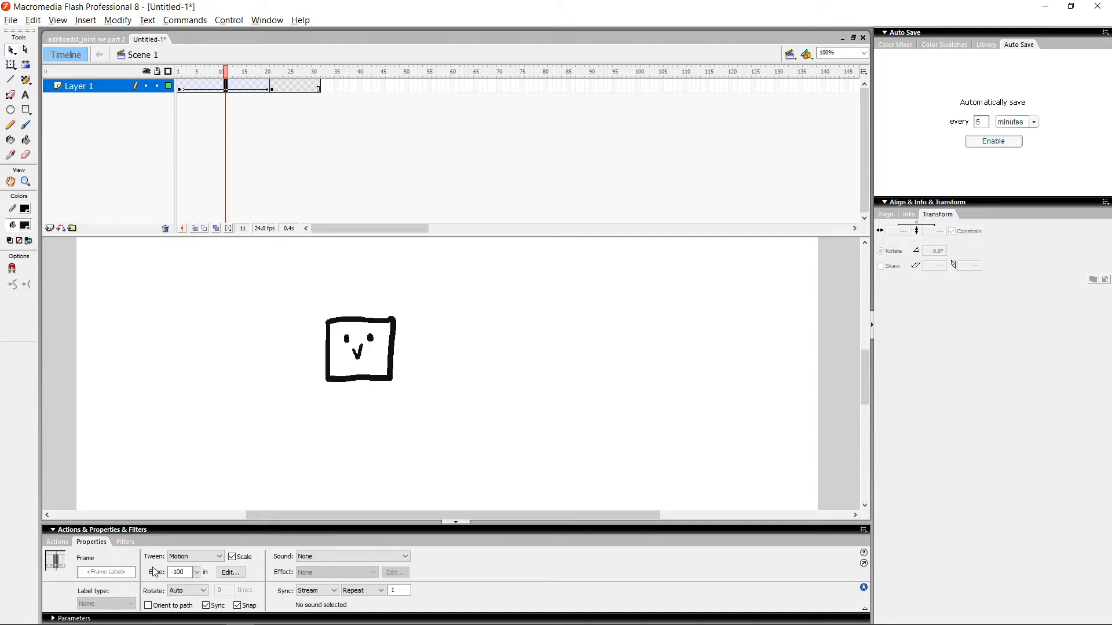
click(238, 577)
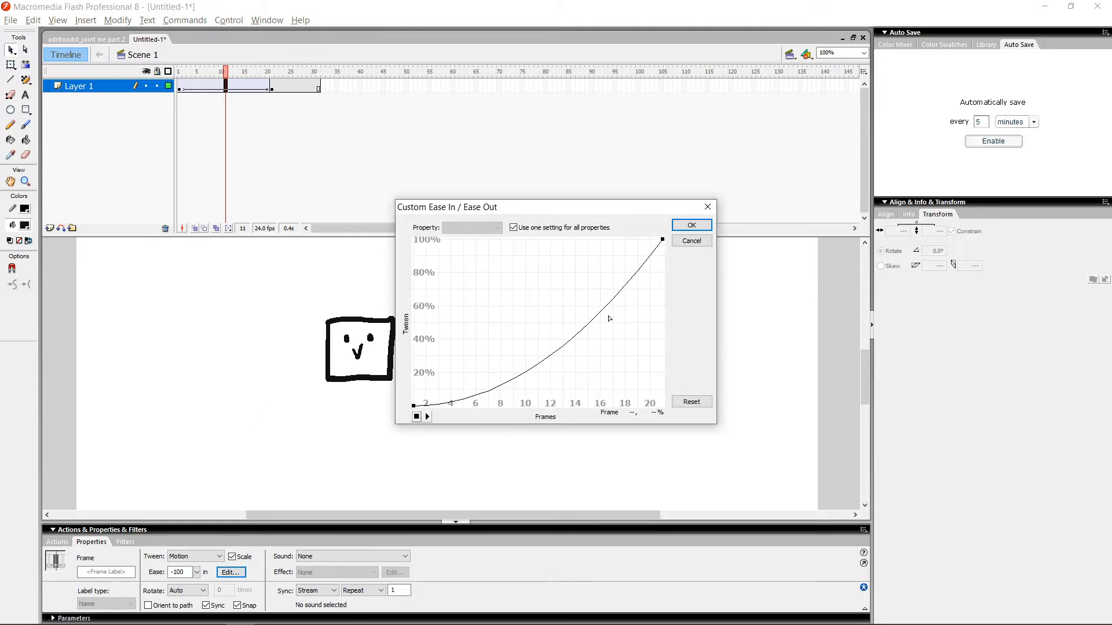
drag(663, 242, 581, 354)
drag(581, 354, 607, 340)
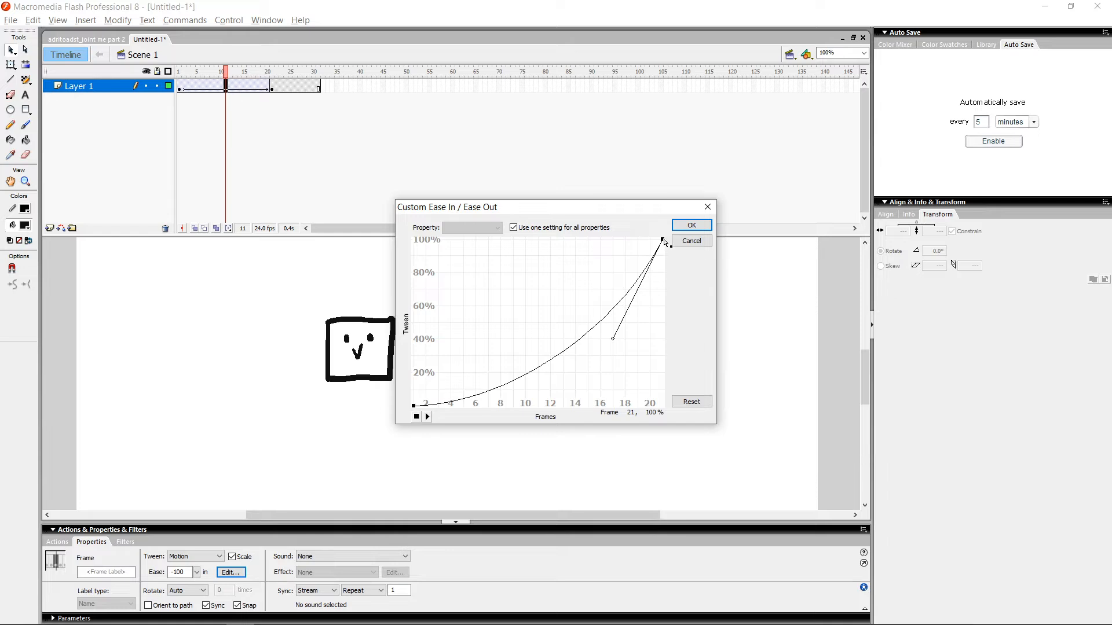
click(676, 244)
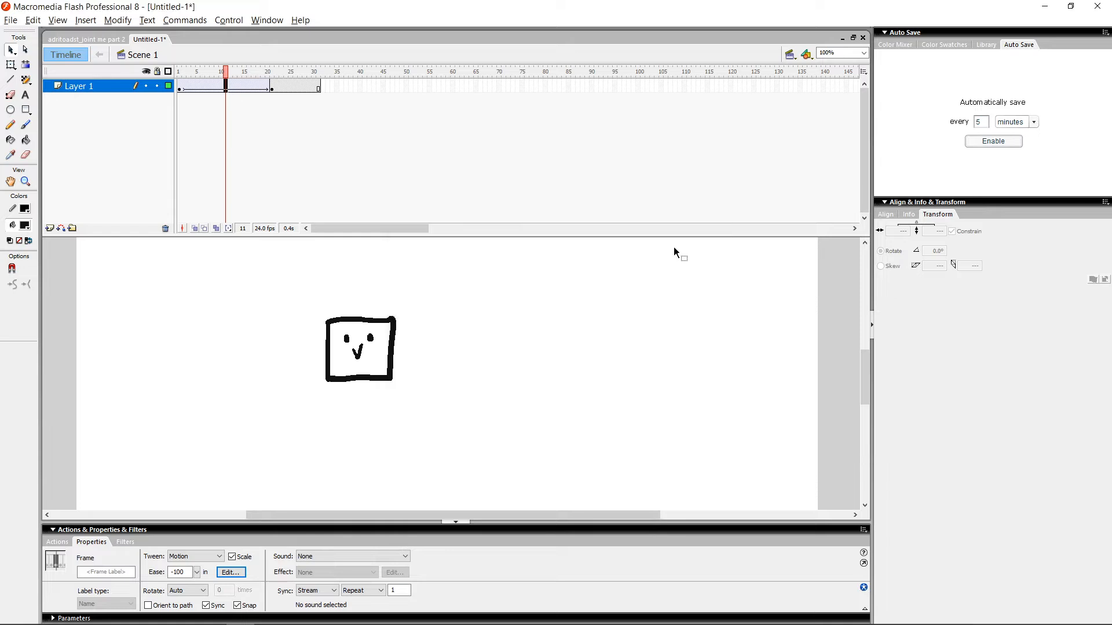
Customize the tween's ease curve, pulling the end handle down to 0% at frame 21 and the start handle along 0% to frame 21, and play it
click(230, 573)
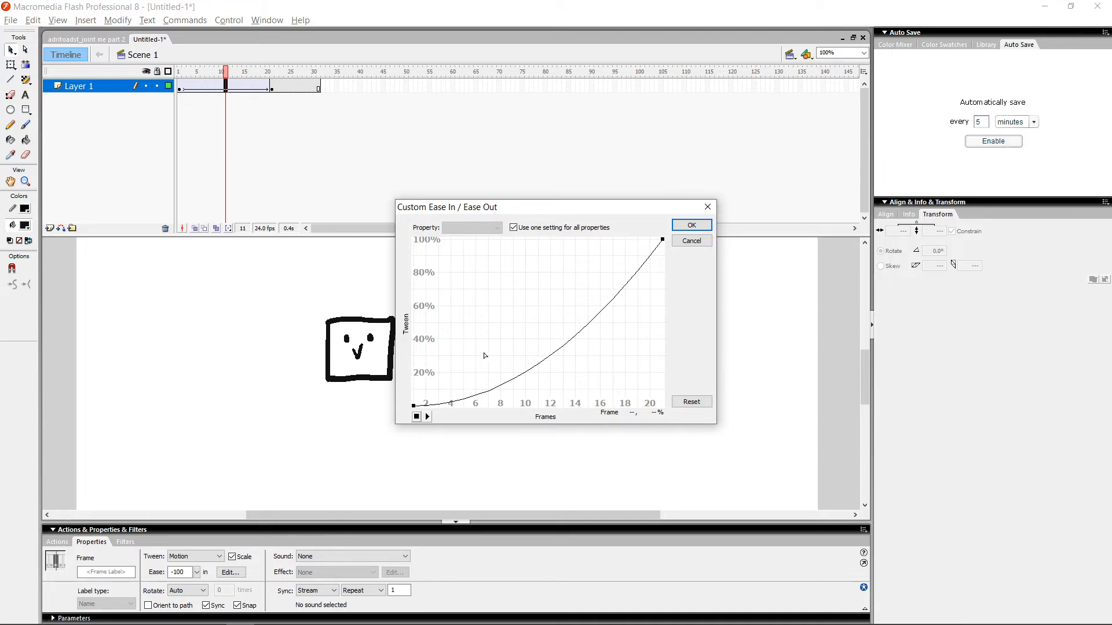
click(661, 243)
drag(581, 354, 515, 346)
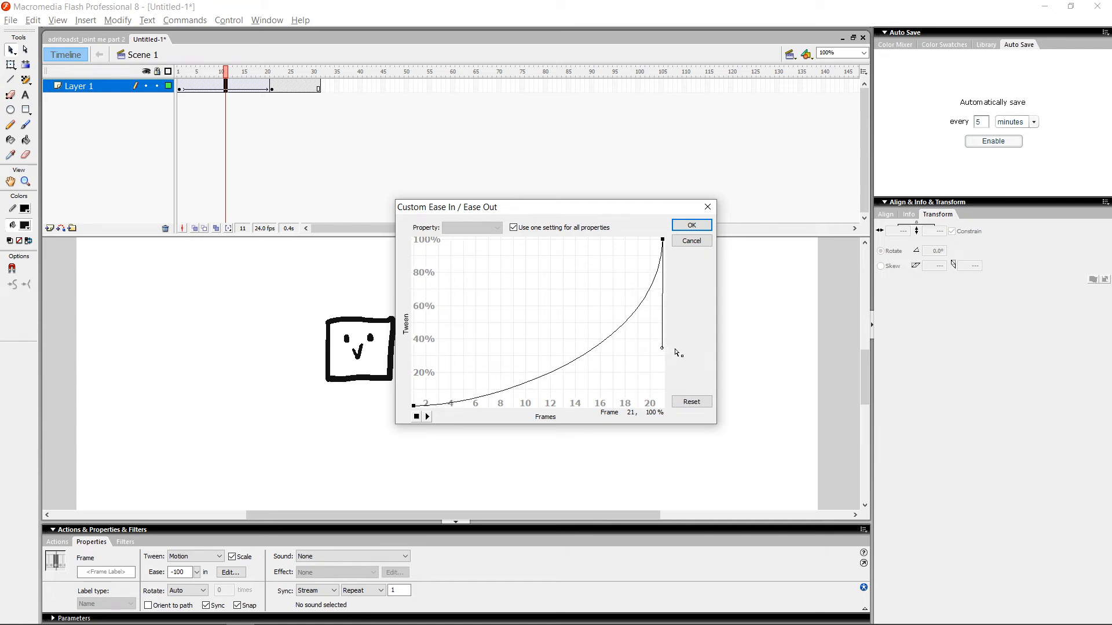
drag(670, 348, 676, 362)
drag(662, 289, 666, 427)
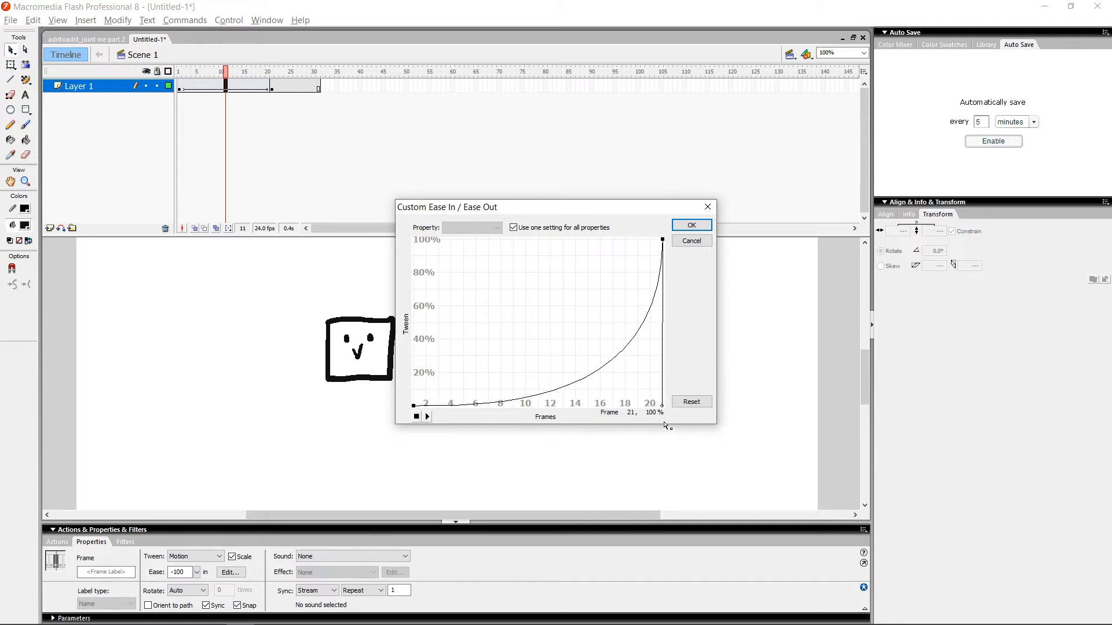
click(414, 406)
drag(499, 405, 702, 431)
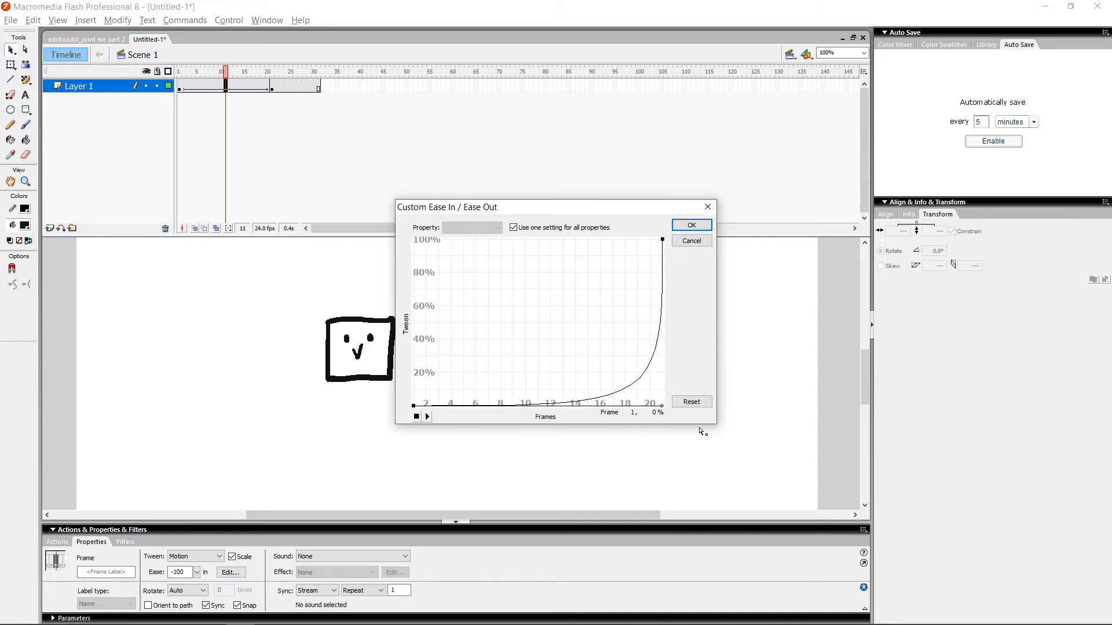
click(691, 225)
key(Return)
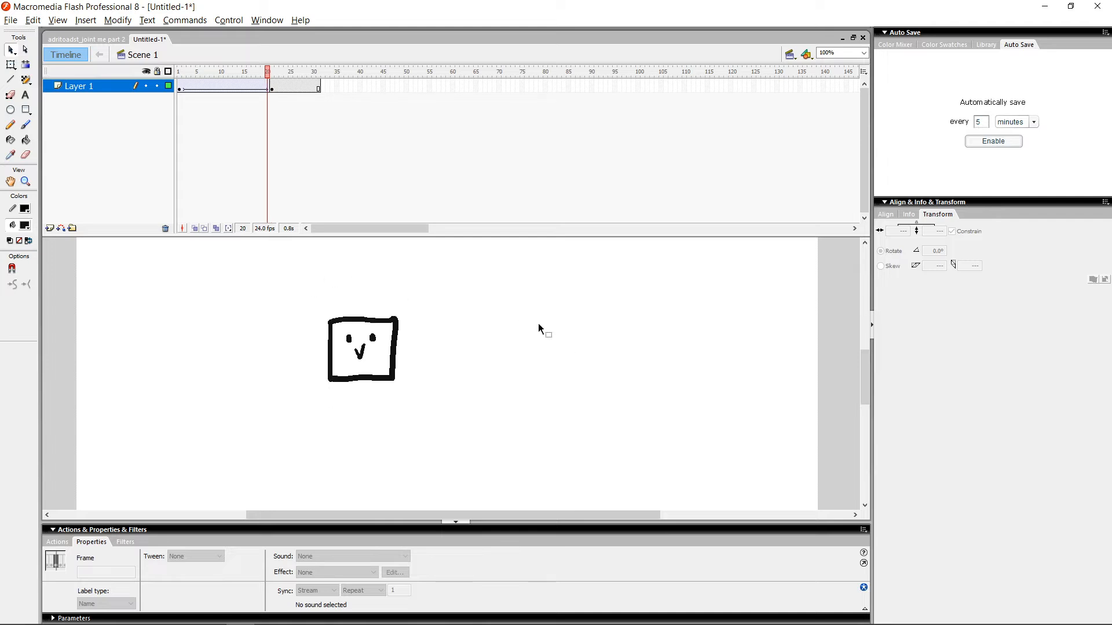
Soften the custom ease curve, moving the end handle to about frame 20 at 35% and the start handle to about frame 11 at 0%
click(230, 86)
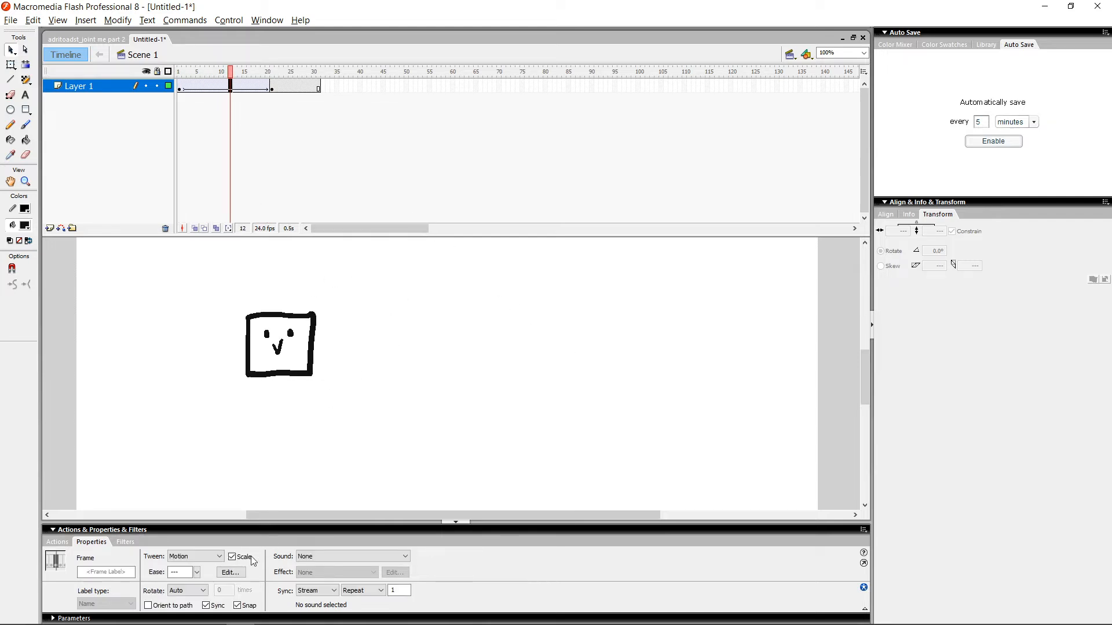
click(231, 572)
click(414, 405)
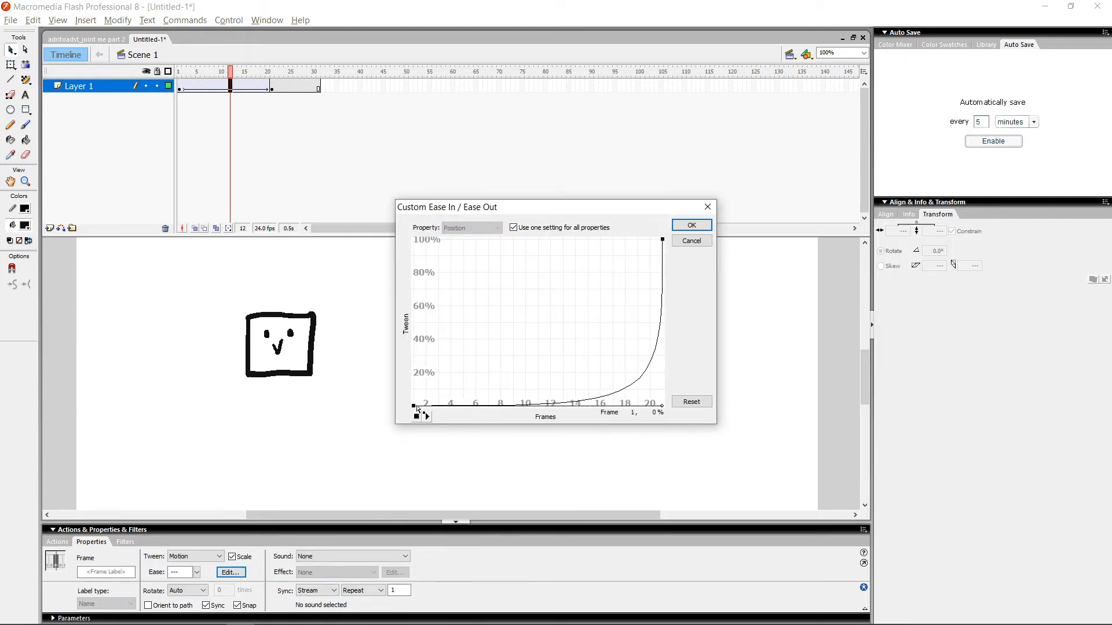
drag(663, 408, 489, 406)
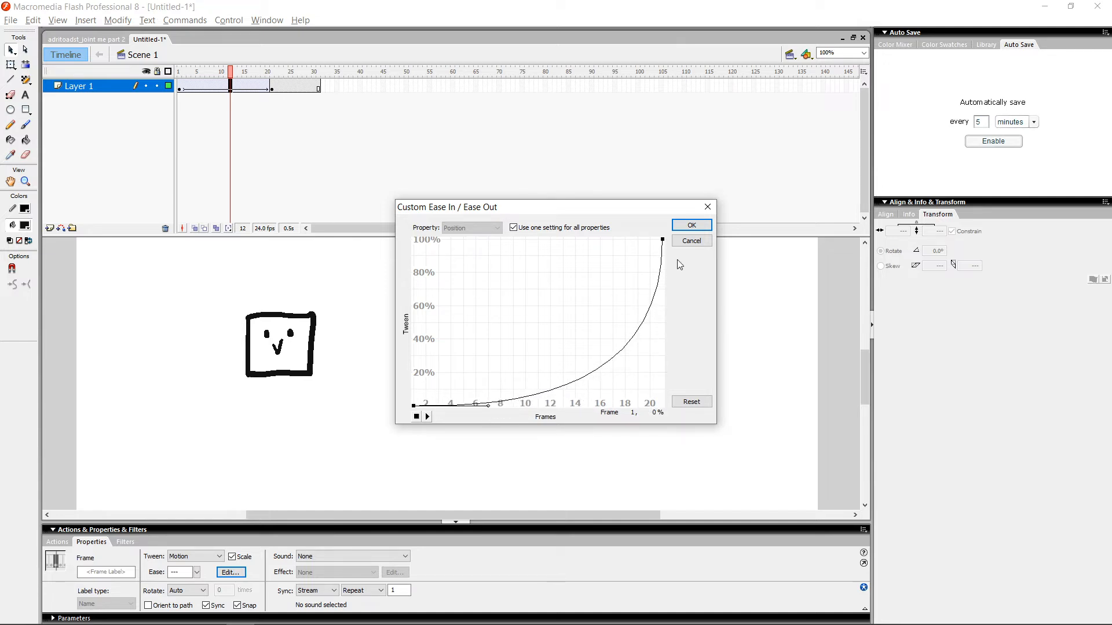
click(662, 239)
drag(663, 405, 656, 352)
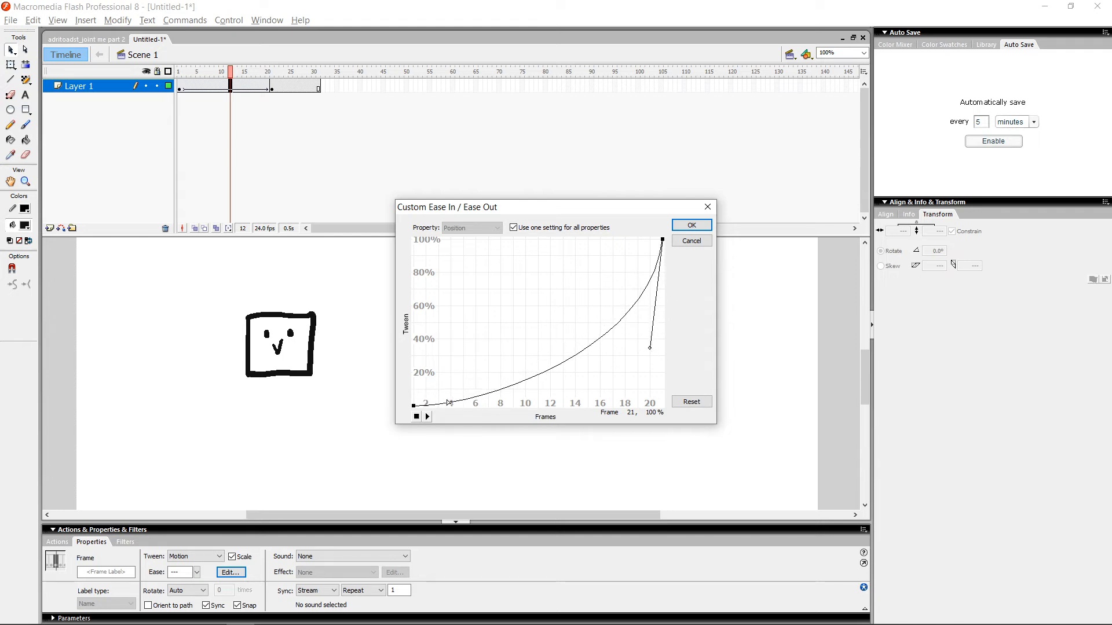
click(414, 405)
drag(490, 405, 533, 405)
click(692, 225)
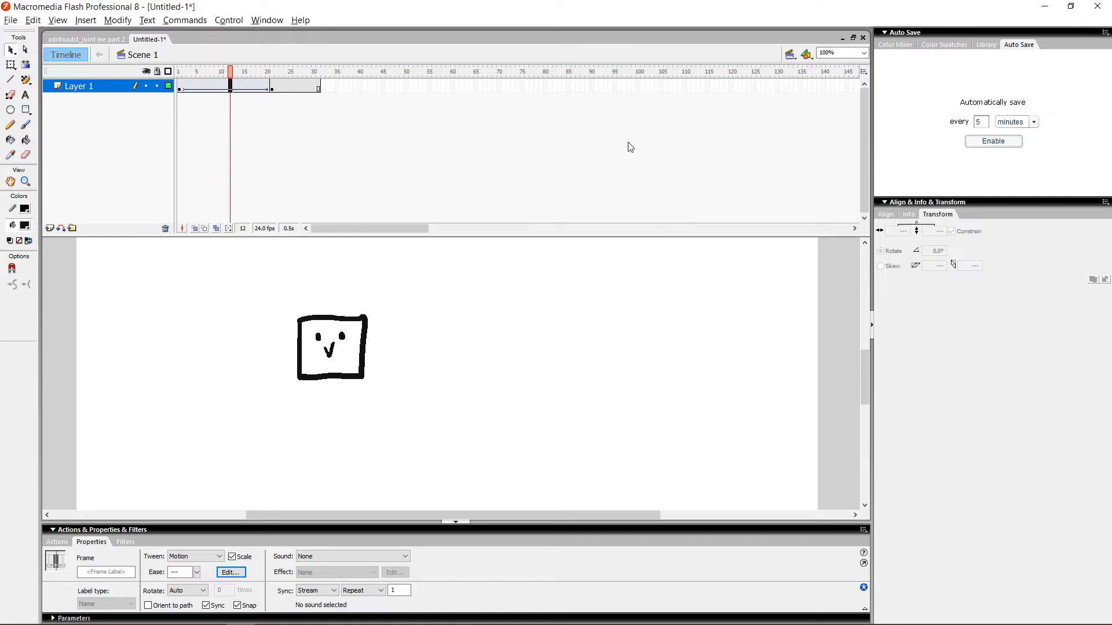
Play the animation with the softened custom ease curve and step back through its frames to check the motion
key(Return)
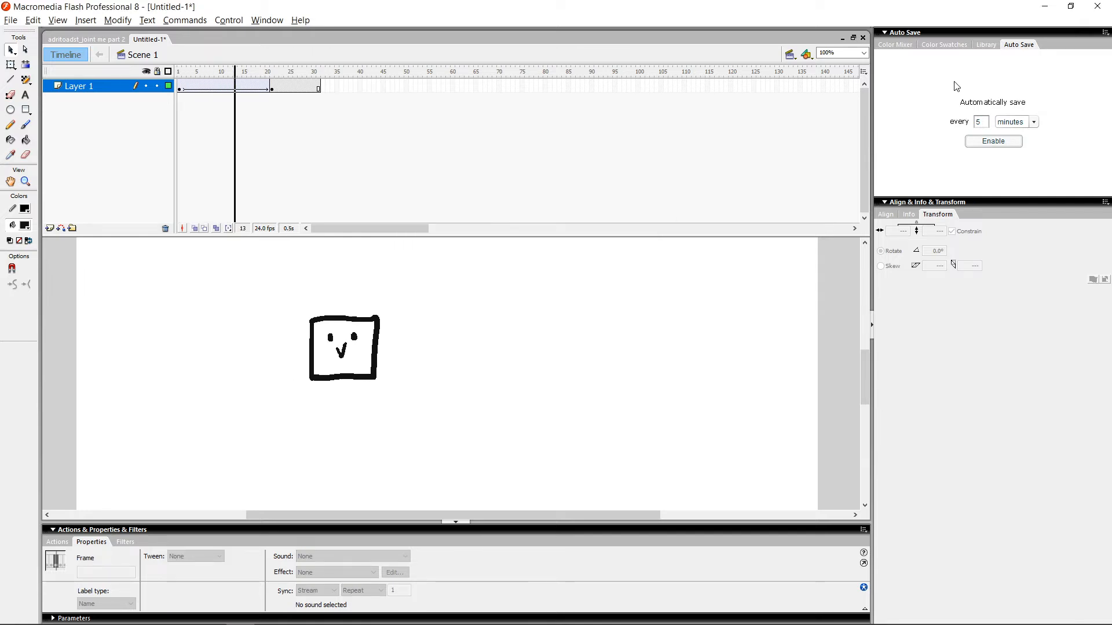
key(comma)
key(comma)
key(comma)
key(comma)
key(comma)
key(comma)
key(comma)
key(comma)
key(comma)
key(comma)
key(comma)
key(comma)
key(comma)
key(comma)
key(comma)
key(comma)
key(comma)
key(comma)
key(comma)
key(comma)
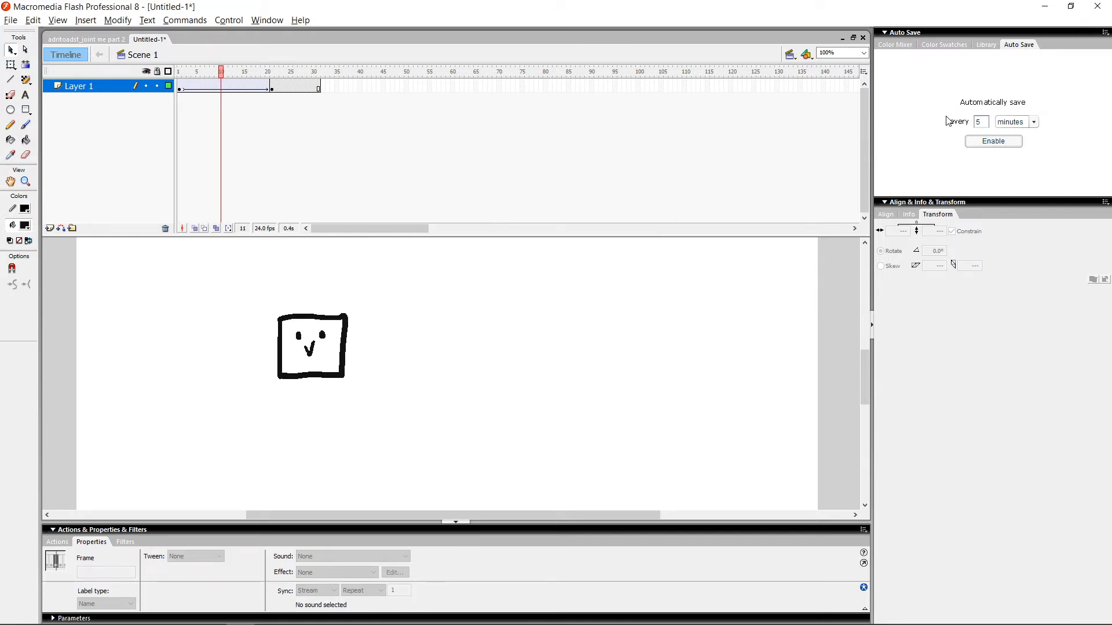
key(period)
key(period)
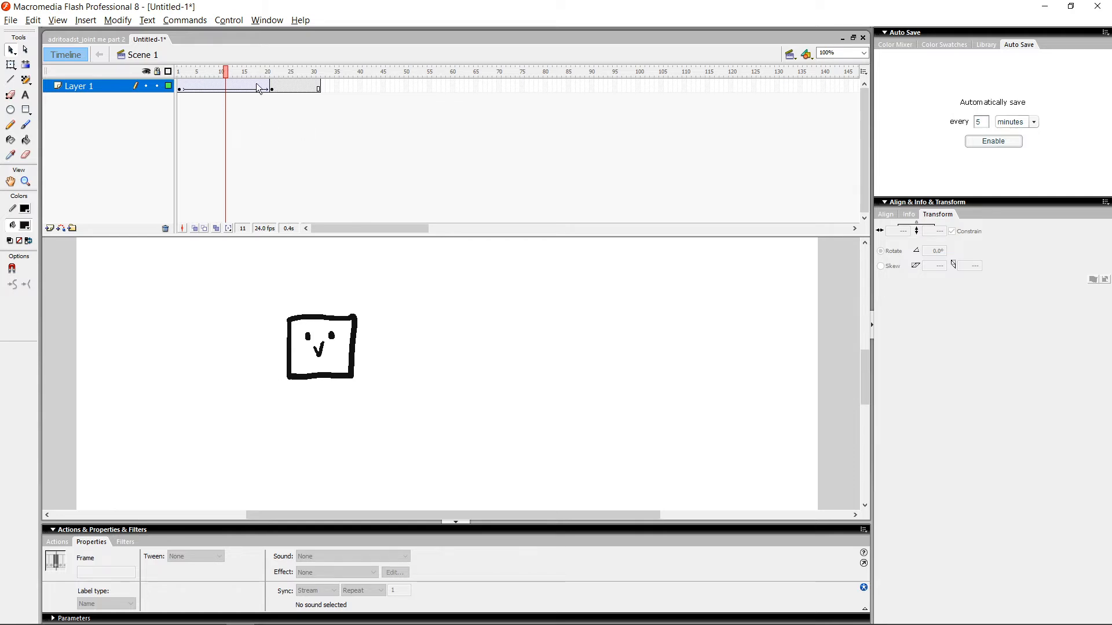
Lengthen the motion tween on Layer 1 by inserting frames so its end keyframe falls on frame 45
key(period)
key(period)
key(period)
key(period)
key(period)
key(period)
key(period)
key(period)
key(period)
key(period)
key(period)
key(period)
key(period)
key(period)
key(period)
key(period)
key(period)
key(period)
key(period)
key(period)
key(period)
key(period)
key(period)
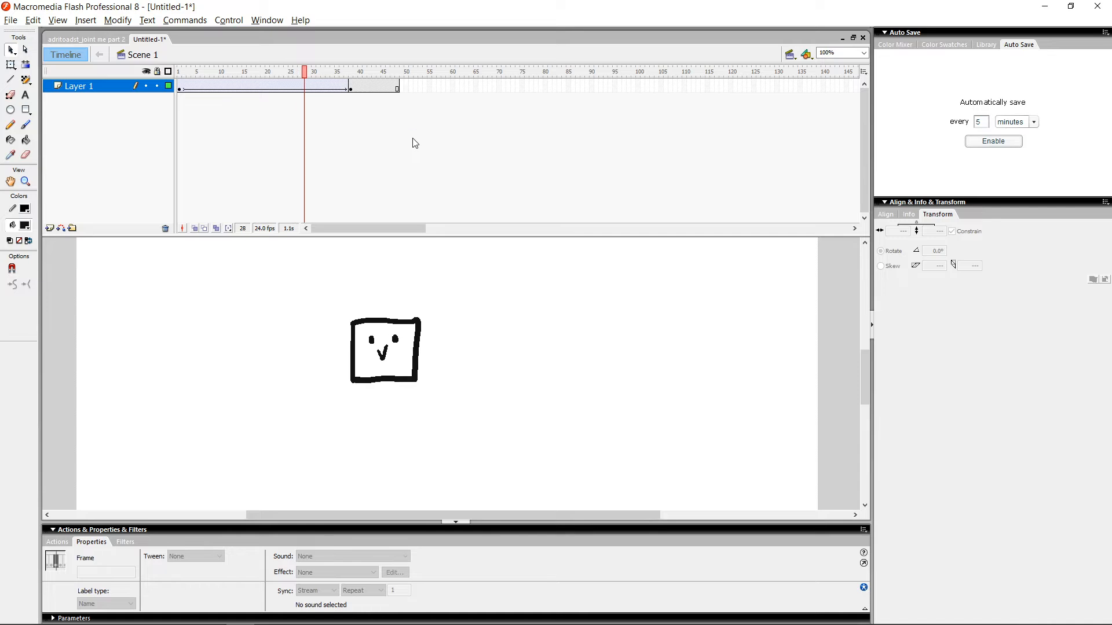
key(comma)
key(comma)
key(comma)
key(comma)
key(comma)
key(comma)
key(comma)
key(comma)
key(comma)
key(comma)
key(comma)
key(comma)
key(comma)
key(comma)
key(comma)
key(comma)
key(comma)
key(comma)
key(comma)
key(comma)
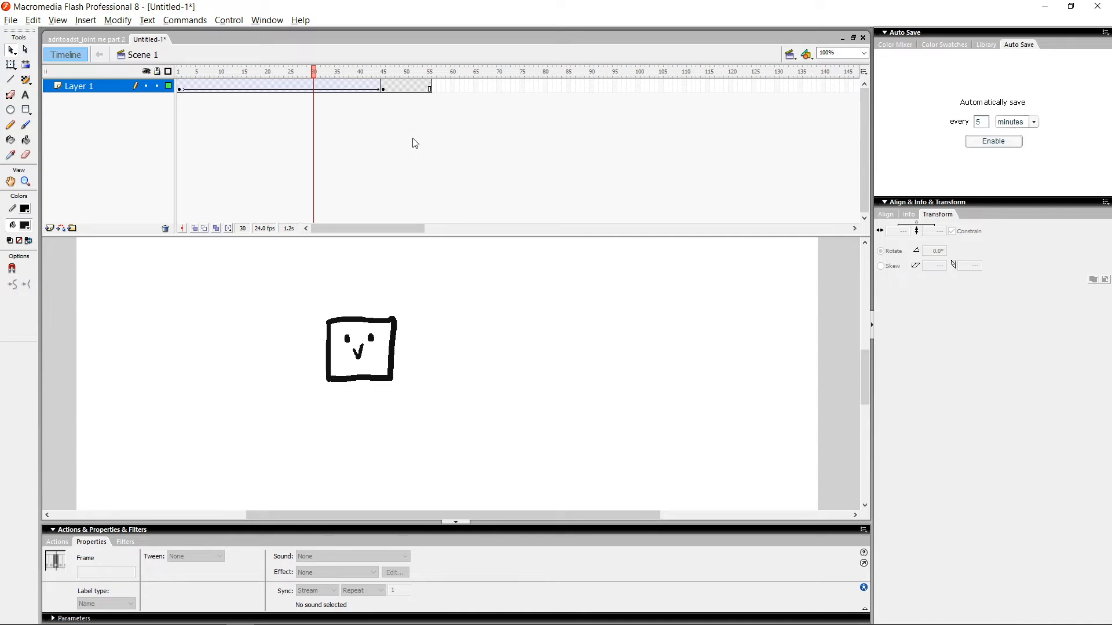
Play the lengthened animation and step back through its frames to check the motion
key(Return)
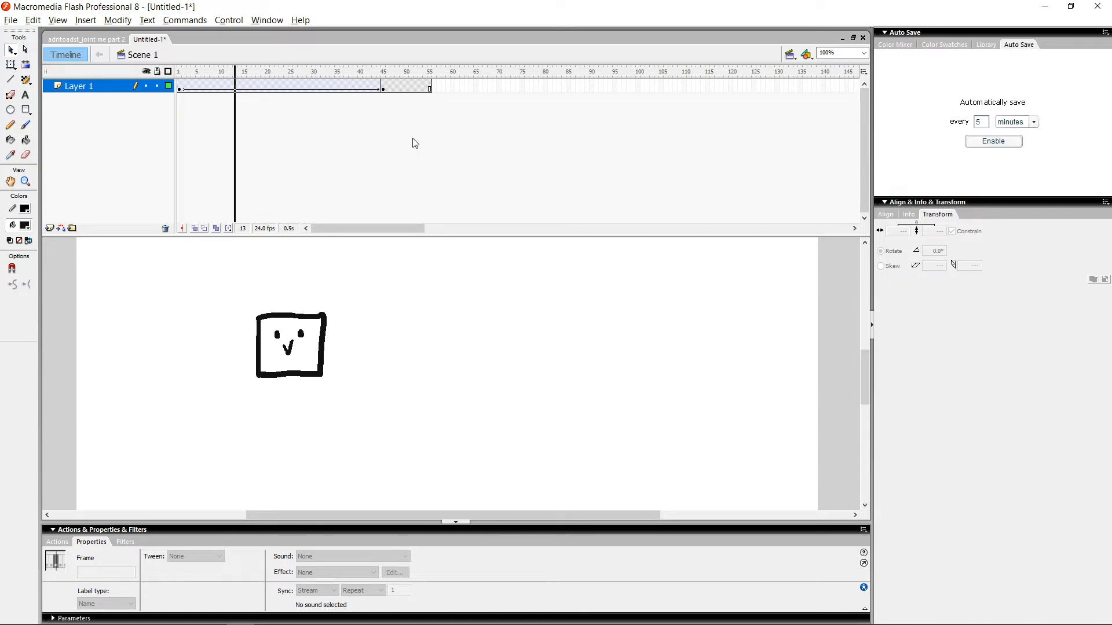
key(Return)
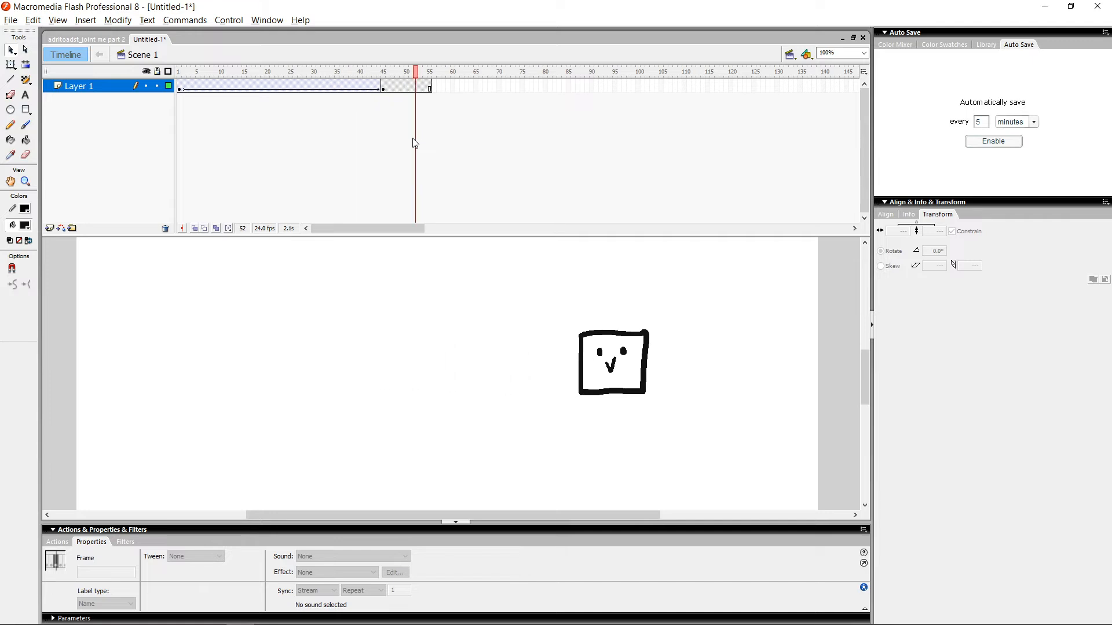
key(comma)
key(comma)
key(comma)
key(comma)
key(comma)
key(comma)
key(comma)
key(comma)
key(comma)
key(comma)
key(comma)
key(comma)
key(comma)
key(comma)
key(comma)
key(comma)
key(comma)
key(comma)
key(comma)
key(comma)
key(comma)
key(comma)
key(comma)
key(comma)
key(comma)
key(comma)
key(comma)
key(comma)
key(comma)
key(comma)
key(comma)
key(comma)
key(comma)
key(comma)
key(comma)
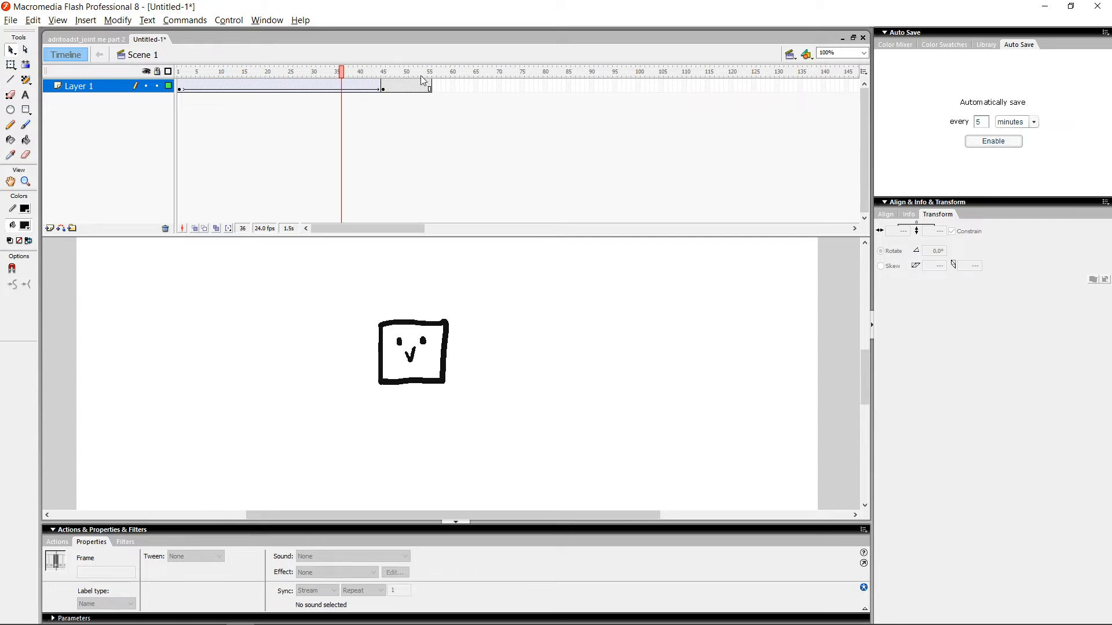
key(comma)
key(comma)
key(comma)
key(comma)
key(comma)
key(comma)
key(comma)
key(comma)
Shorten the motion tween by removing frames from within it until its end keyframe falls on frame 10
key(F5)
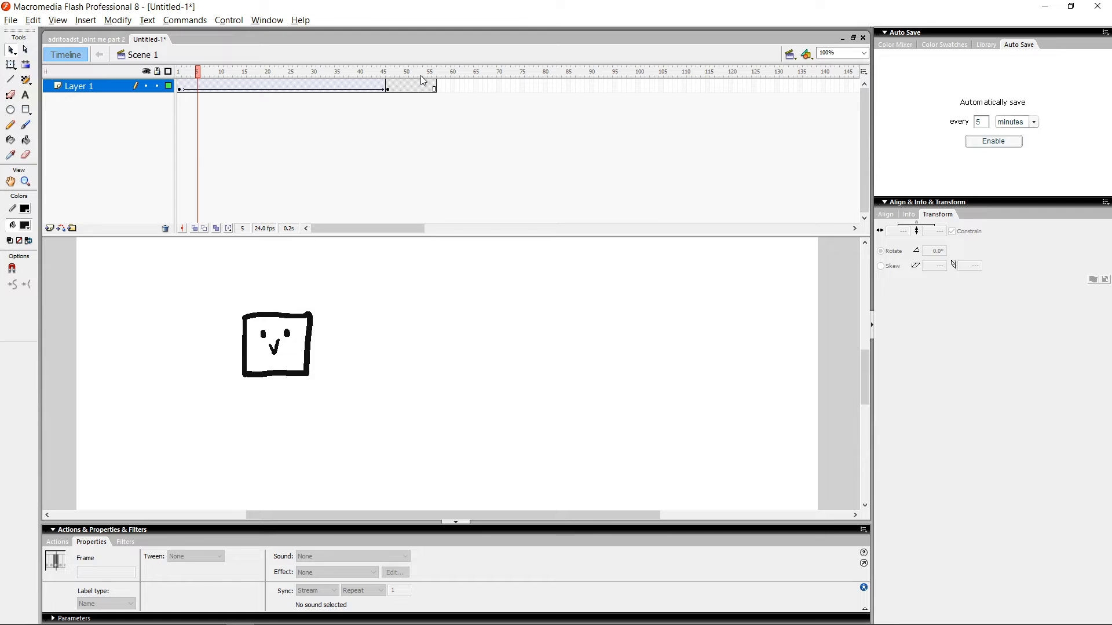
key(shift+F5)
key(shift+F5)
key(shift+F5)
key(shift+F5)
key(shift+F5)
key(shift+F5)
key(shift+F5)
key(shift+F5)
key(shift+F5)
key(shift+F5)
key(shift+F5)
key(shift+F5)
key(shift+F5)
key(shift+F5)
key(shift+F5)
key(shift+F5)
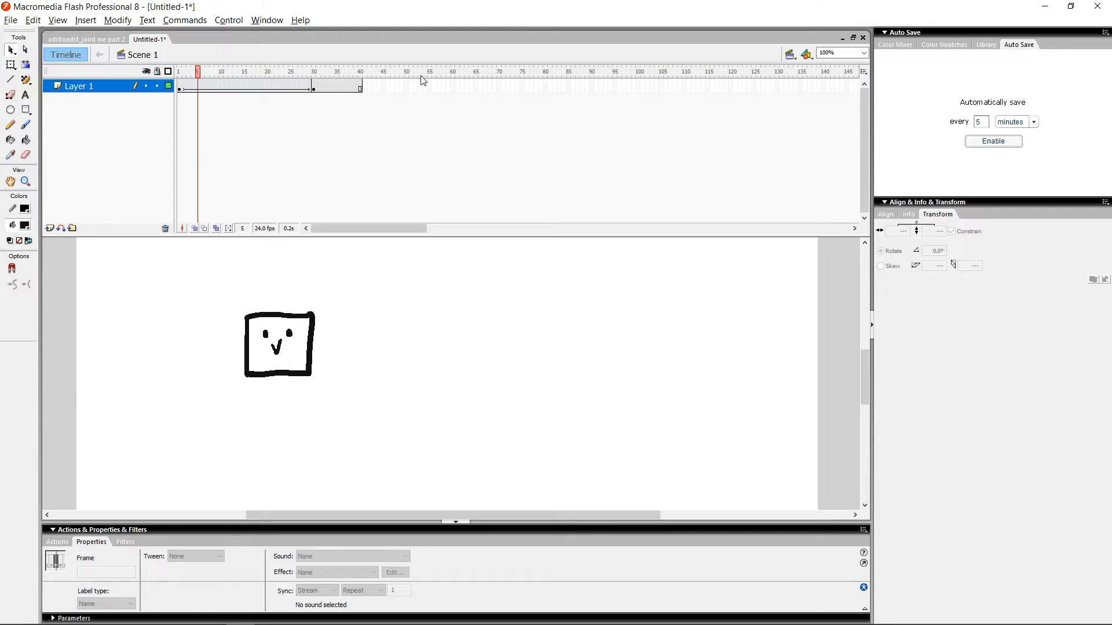
key(shift+F5)
key(shift+F5)
key(shift+F5)
key(shift+F5)
key(shift+F5)
key(shift+F5)
key(shift+F5)
key(shift+F5)
key(shift+F5)
key(shift+F5)
key(shift+F5)
key(shift+F5)
key(shift+F5)
key(shift+F5)
key(shift+F5)
key(shift+F5)
key(shift+F5)
key(period)
key(shift+F5)
key(shift+F5)
key(shift+F5)
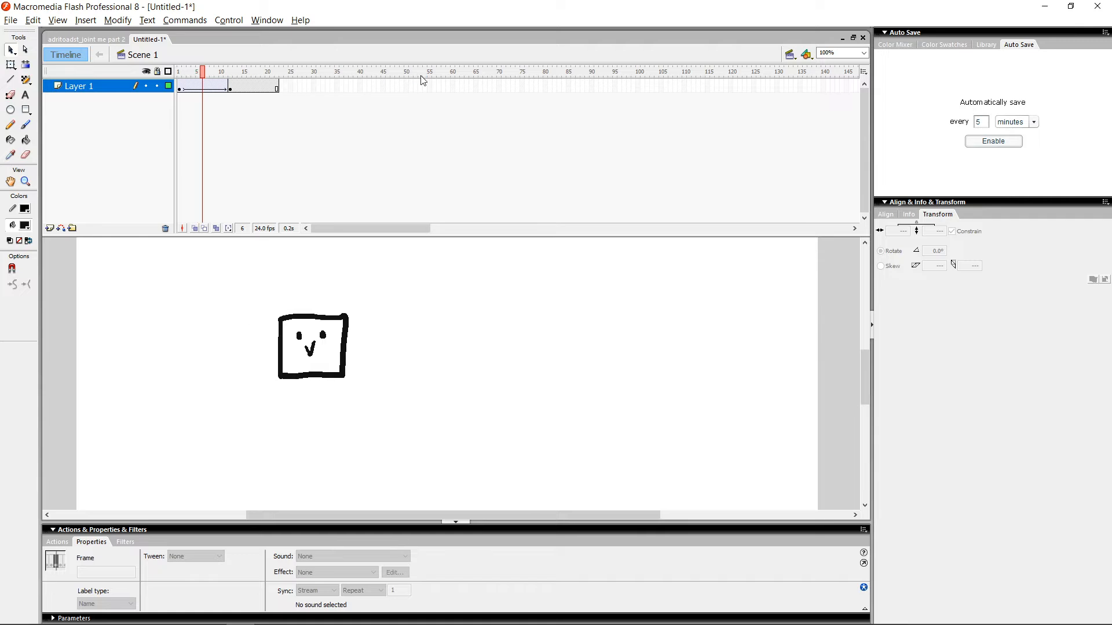
key(comma)
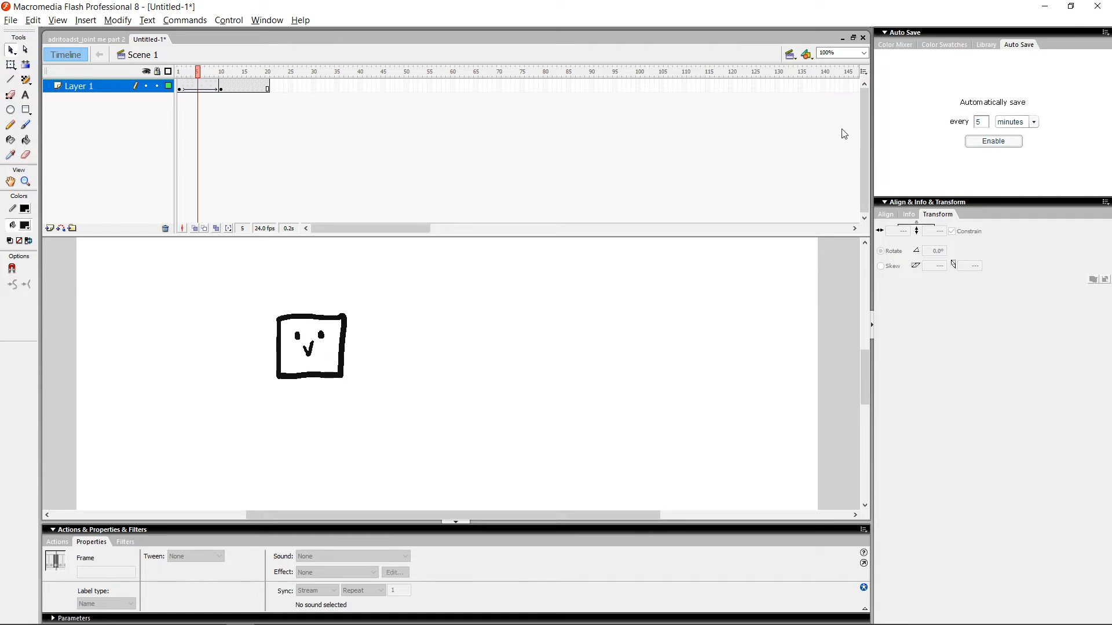
Step between neighbouring frames of the shortened tween and play it to examine its speed
key(period)
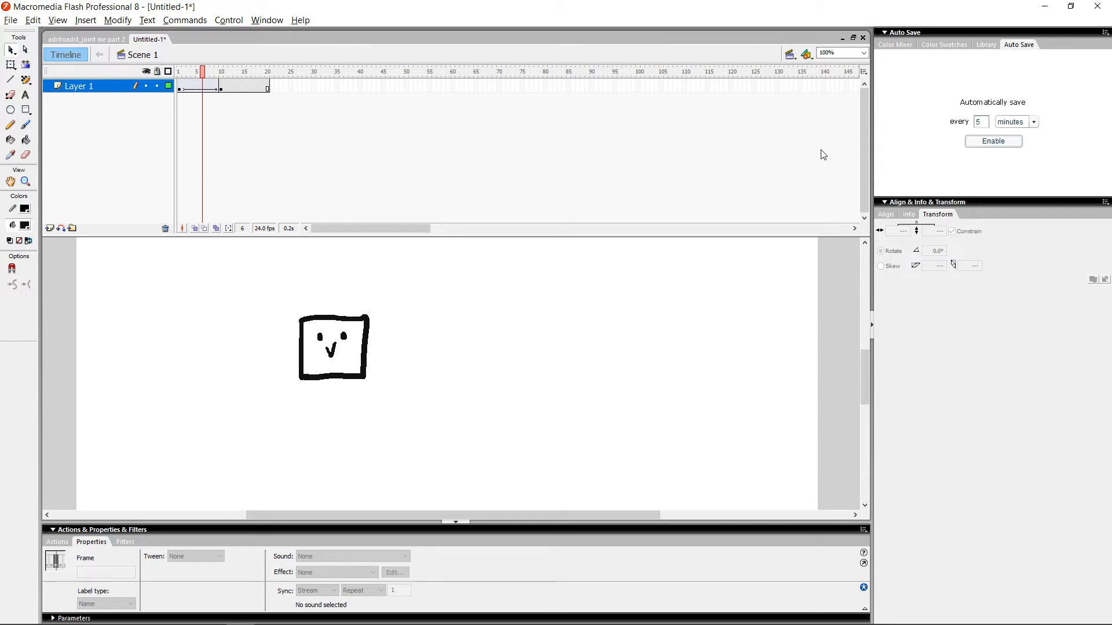
key(comma)
key(comma)
key(period)
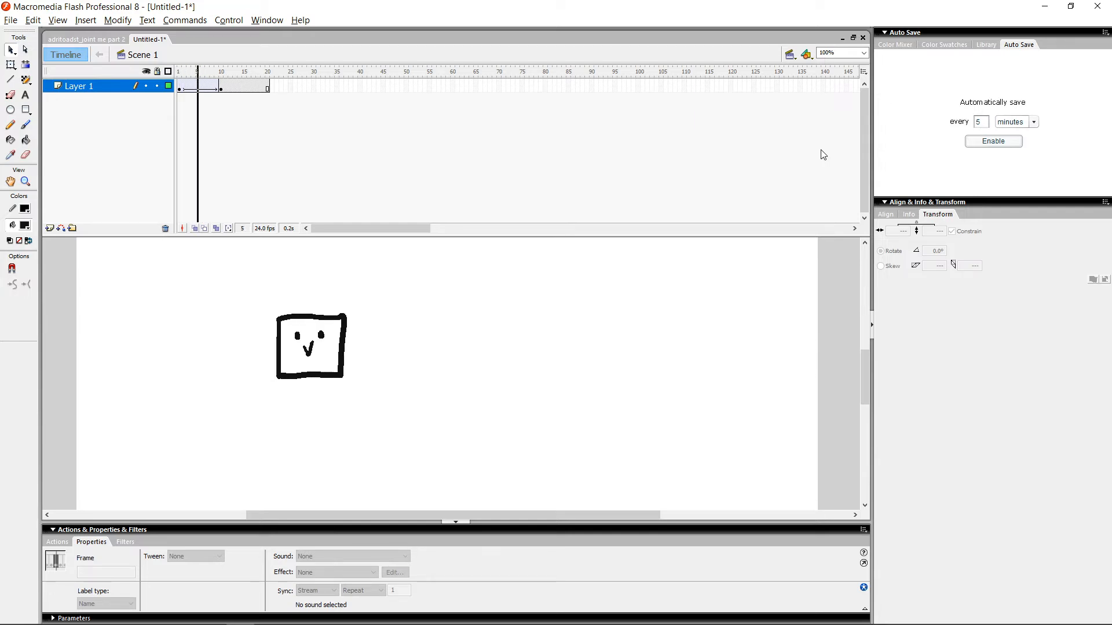
key(Return)
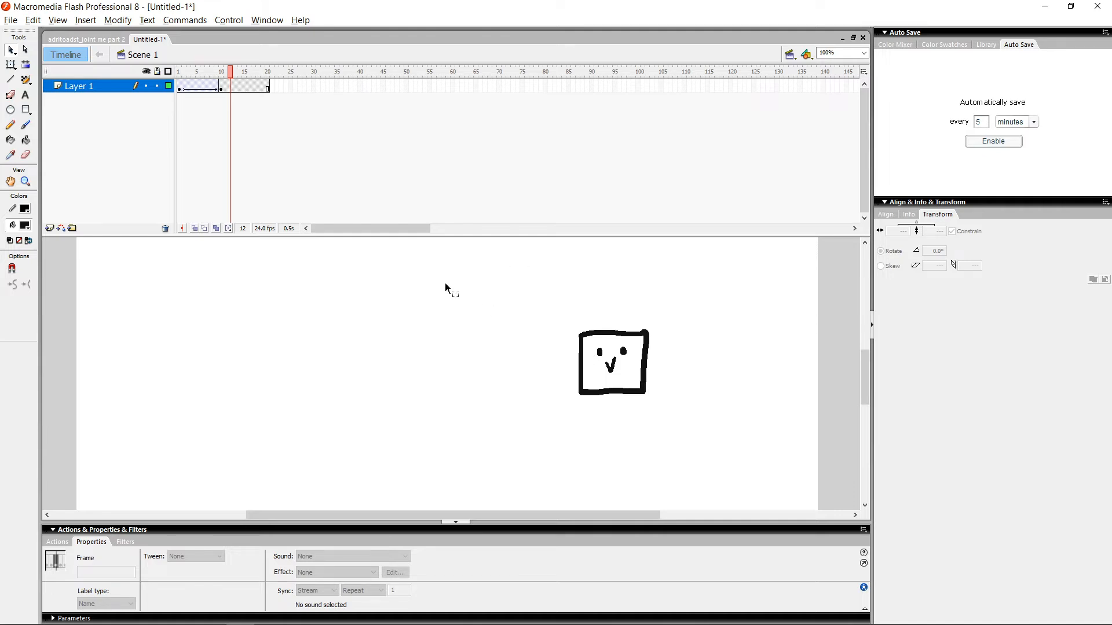
Clear the tweened square face from frames 1 to 11 of Layer 1, leaving the stage empty
click(180, 86)
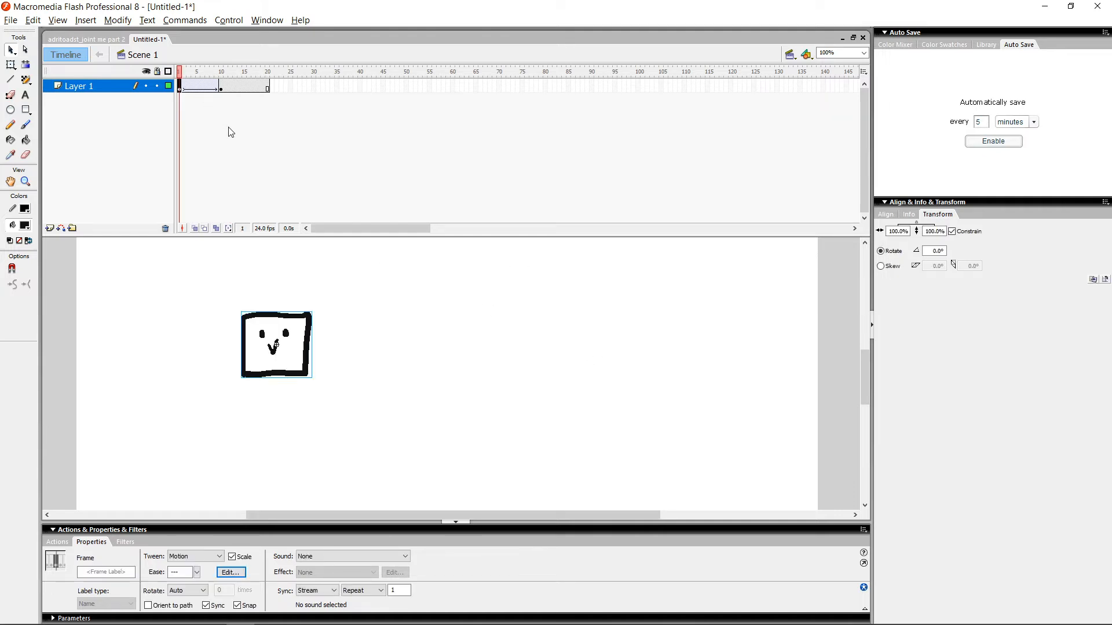
drag(219, 85, 177, 85)
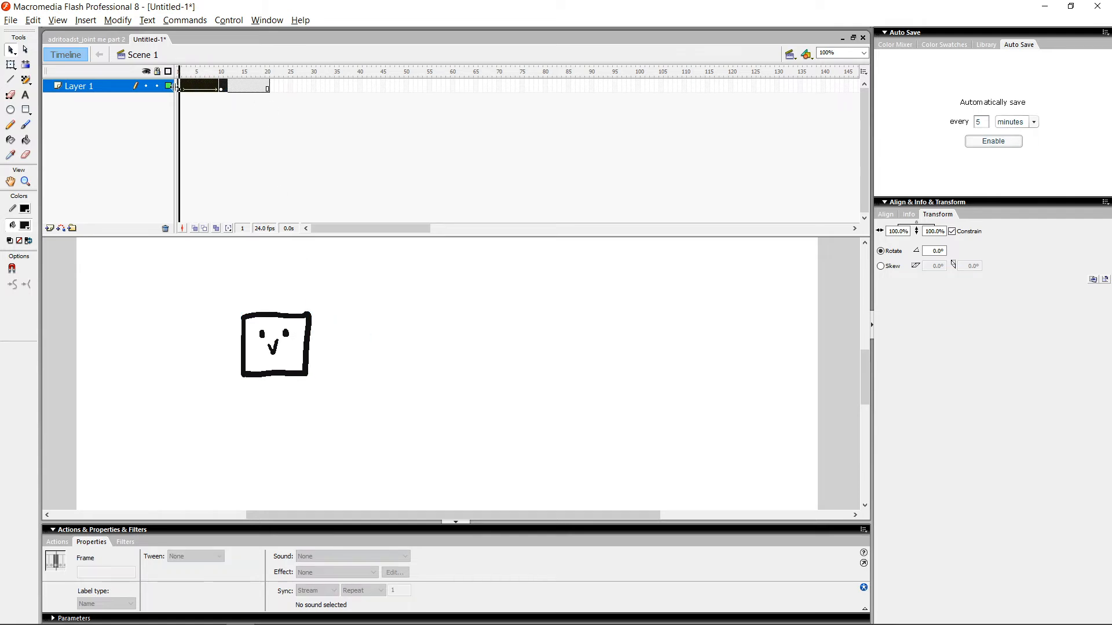
key(Delete)
click(377, 384)
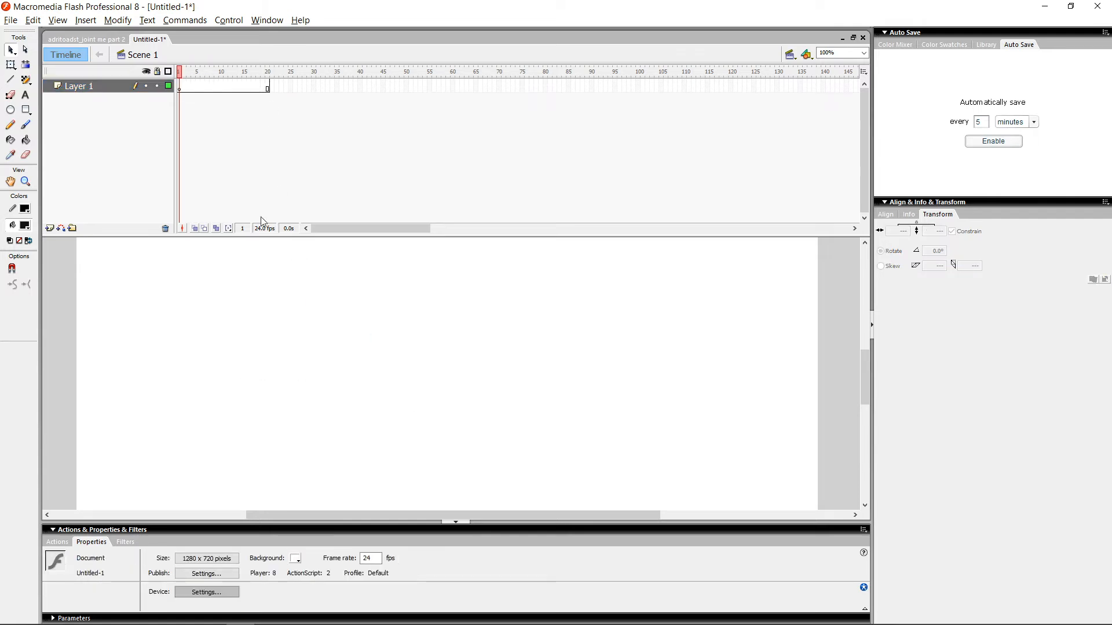
click(181, 84)
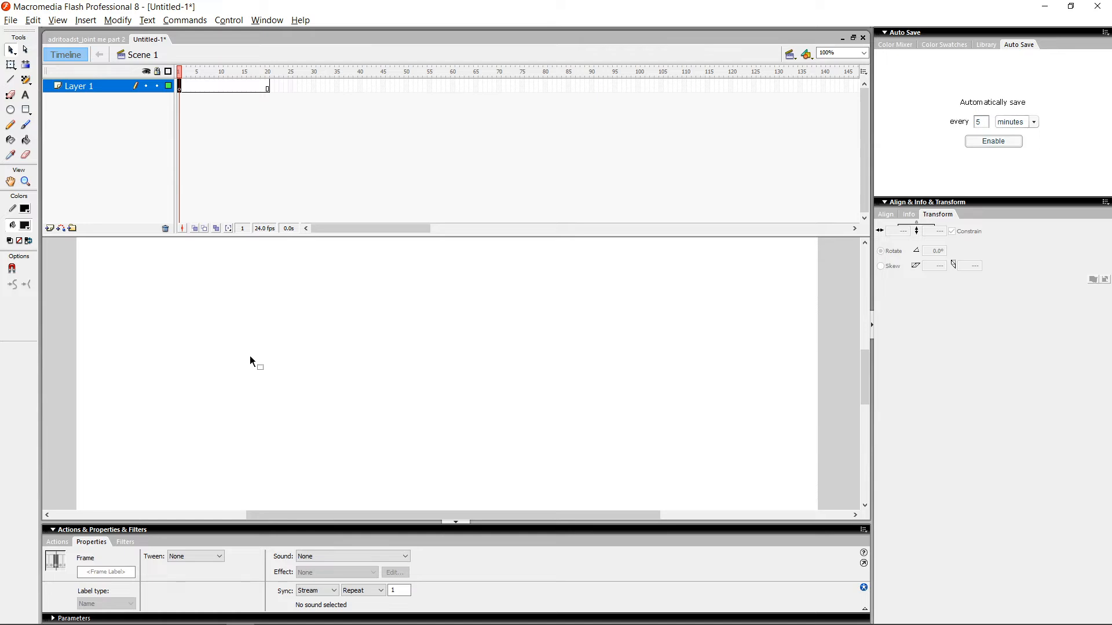
click(401, 386)
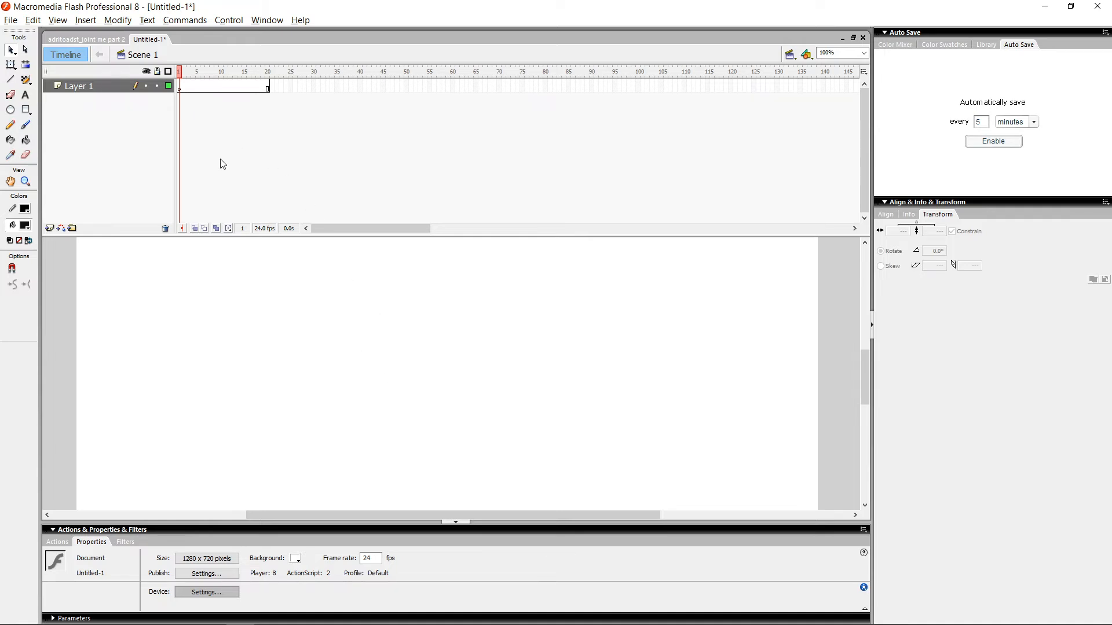
Create a new graphic symbol named Symbol 1
click(86, 21)
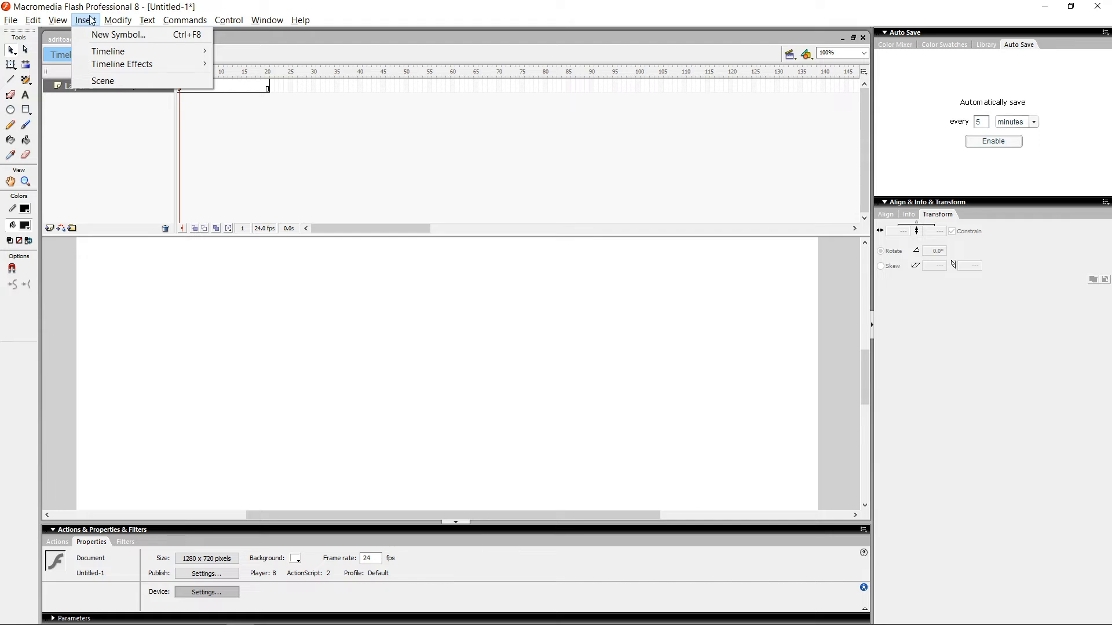
click(113, 34)
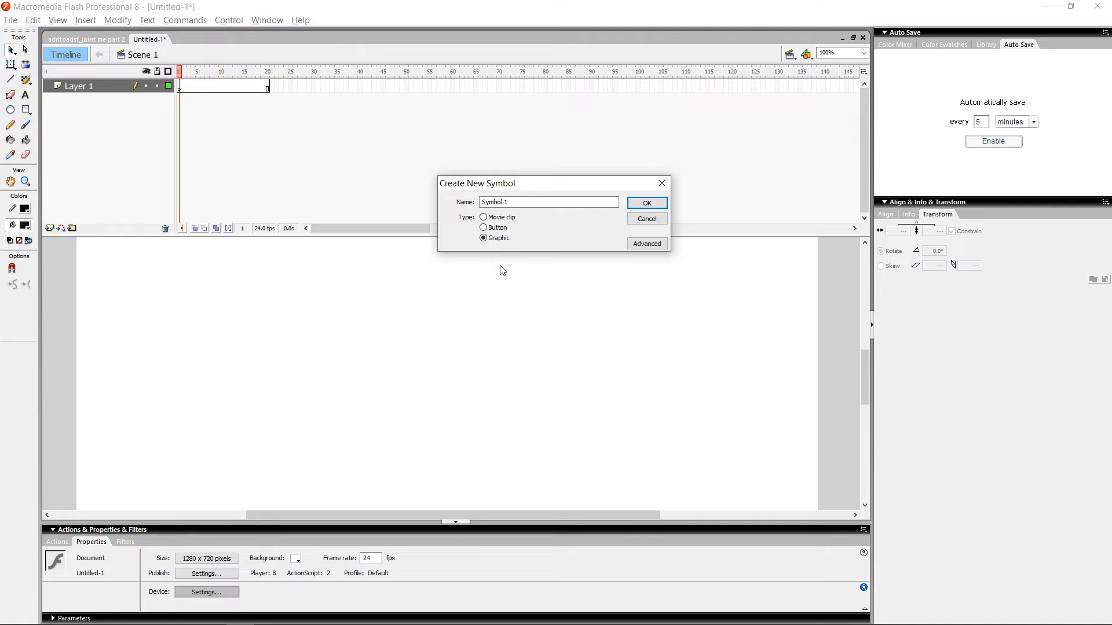
click(647, 203)
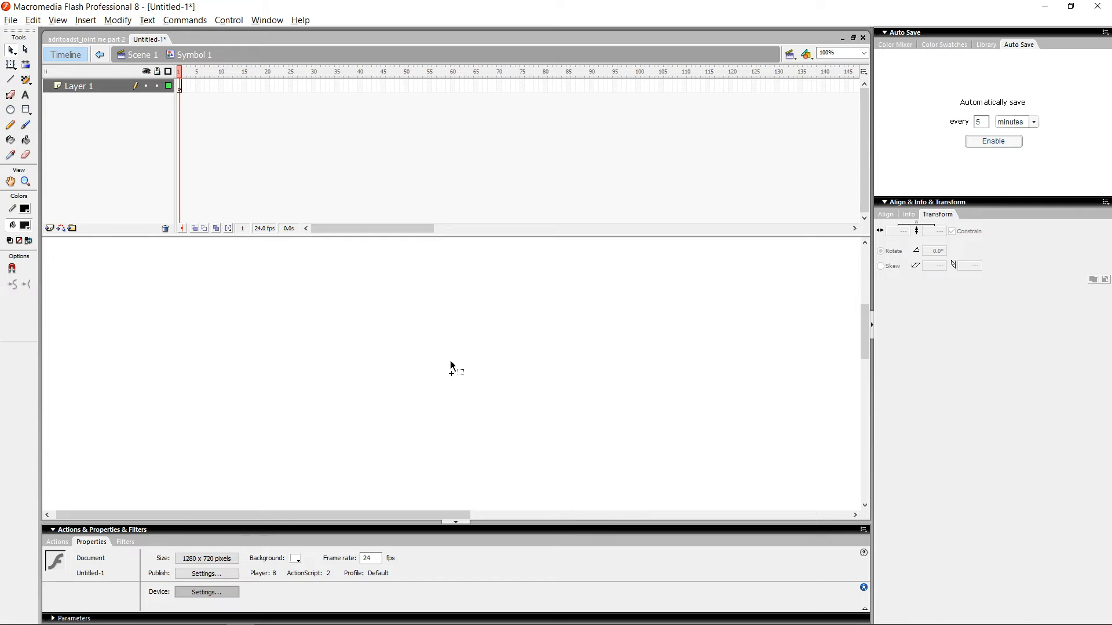
Draw a striding stick figure with the Brush tool, with head, torso, two legs and two arms, about 120 px wide and 226 px tall
key(b)
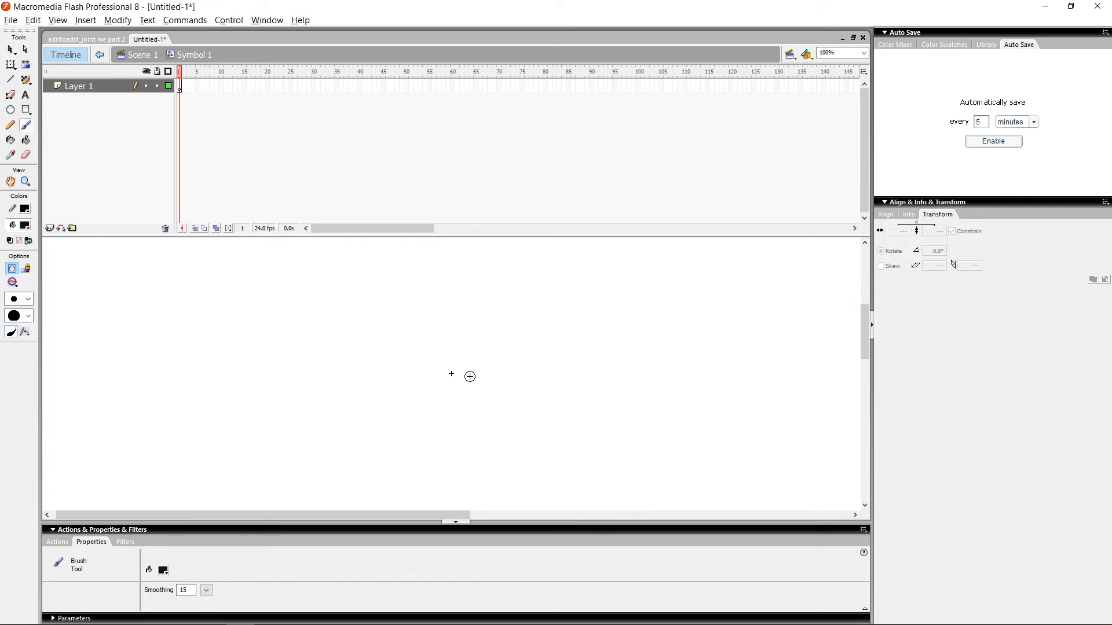
mouse_move(476, 348)
mouse_down()
mouse_move(489, 346)
mouse_move(472, 413)
mouse_move(497, 470)
mouse_move(503, 456)
mouse_up()
mouse_move(474, 414)
mouse_down()
mouse_move(457, 449)
mouse_move(439, 445)
mouse_up()
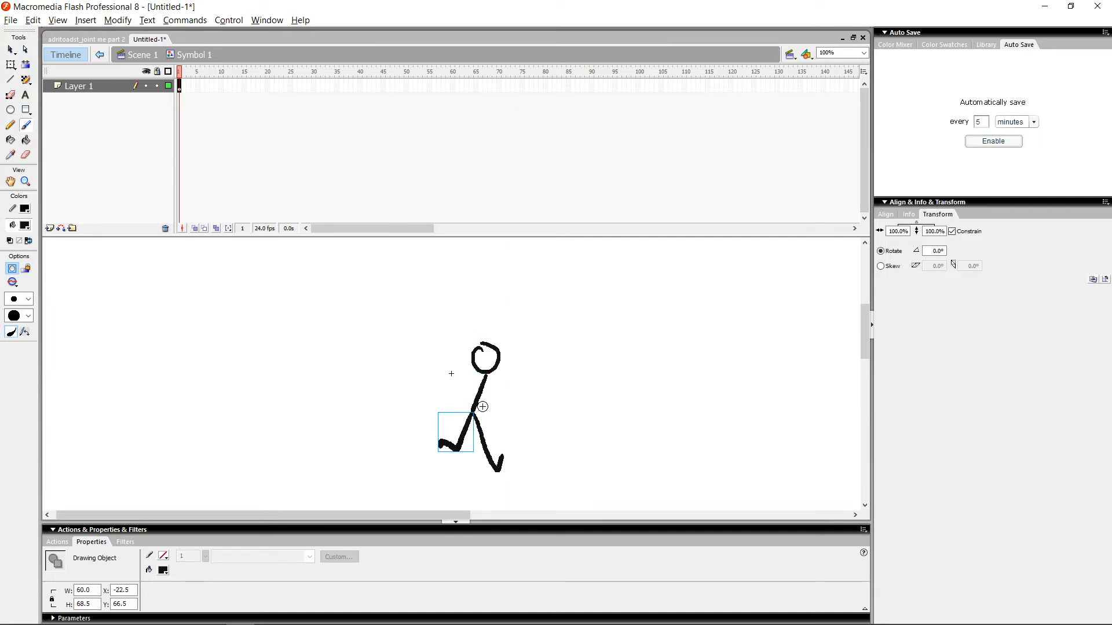
click(485, 388)
drag(484, 388, 512, 416)
key(ctrl+z)
drag(485, 381, 507, 421)
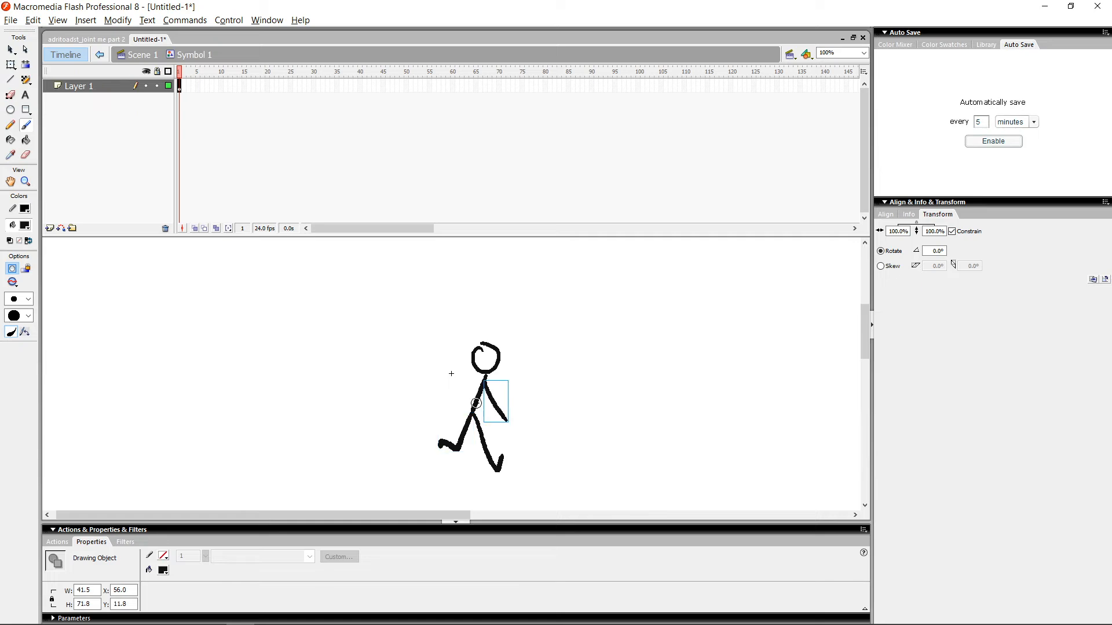
drag(483, 382, 455, 415)
Hold the stick figure drawing through frame 2 and insert a blank keyframe at frame 3
key(v)
key(ctrl+a)
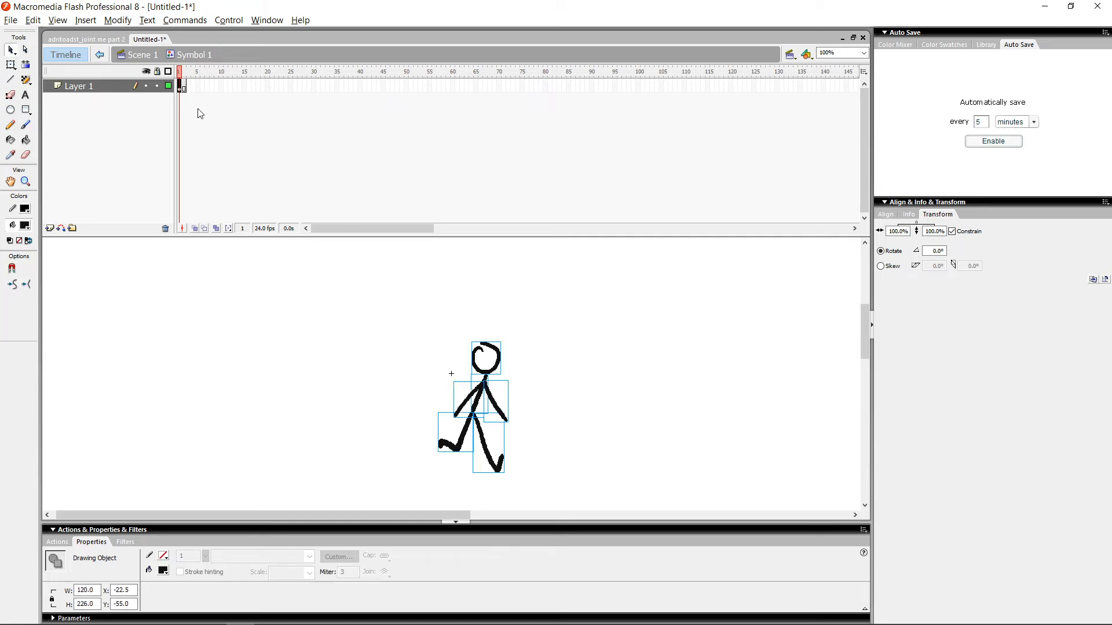
click(188, 85)
key(F7)
click(541, 370)
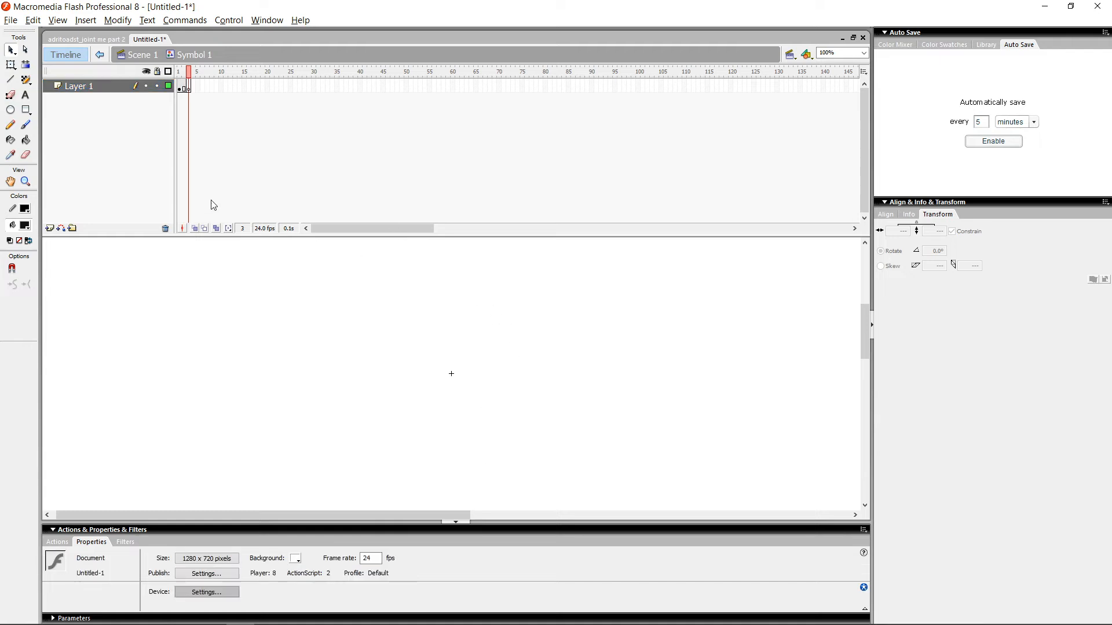
Turn on onion skinning and brush the second pose at frame 3, with head, torso and two legs close together
click(195, 228)
key(b)
mouse_move(491, 355)
mouse_down()
mouse_move(476, 364)
mouse_move(496, 348)
mouse_move(480, 360)
mouse_move(490, 348)
mouse_move(452, 478)
mouse_up()
key(ctrl+z)
key(ctrl+z)
mouse_move(473, 416)
mouse_down()
mouse_move(484, 446)
mouse_move(468, 457)
mouse_up()
key(ctrl+z)
drag(473, 416, 463, 467)
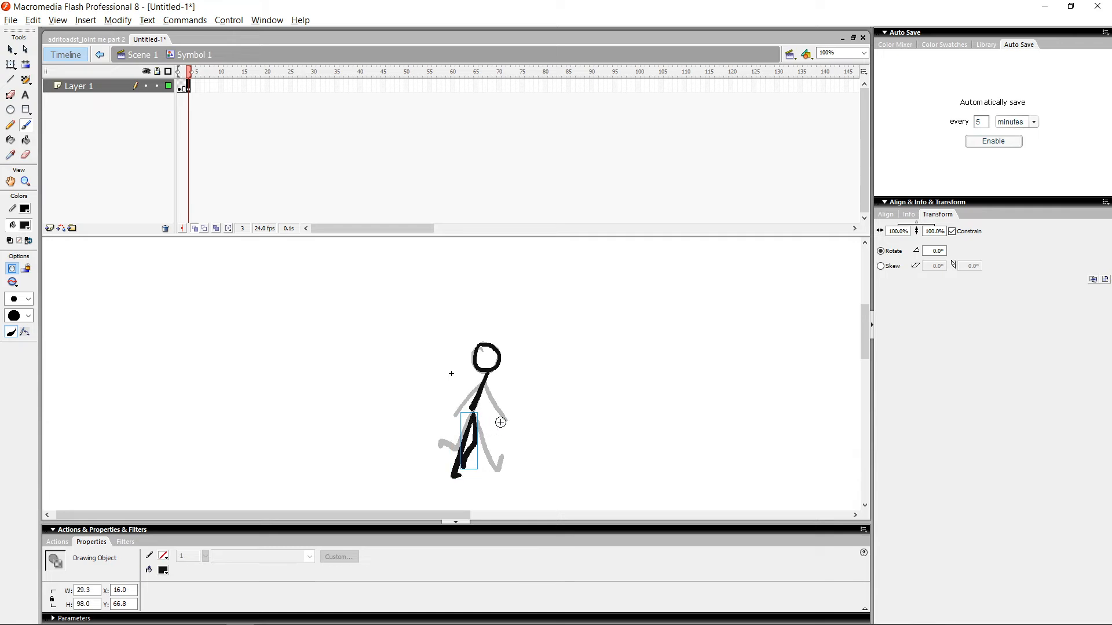
Brush two arms on the frame 3 figure, about 16 × 70 px and 45 × 65 px
drag(486, 384, 488, 422)
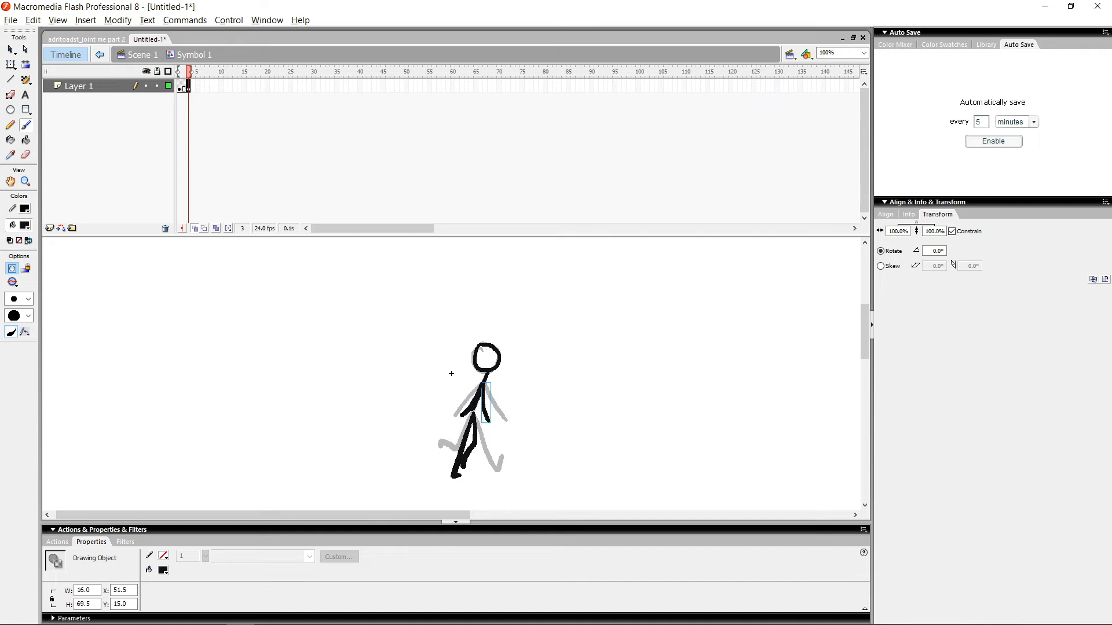
drag(485, 384, 460, 416)
key(v)
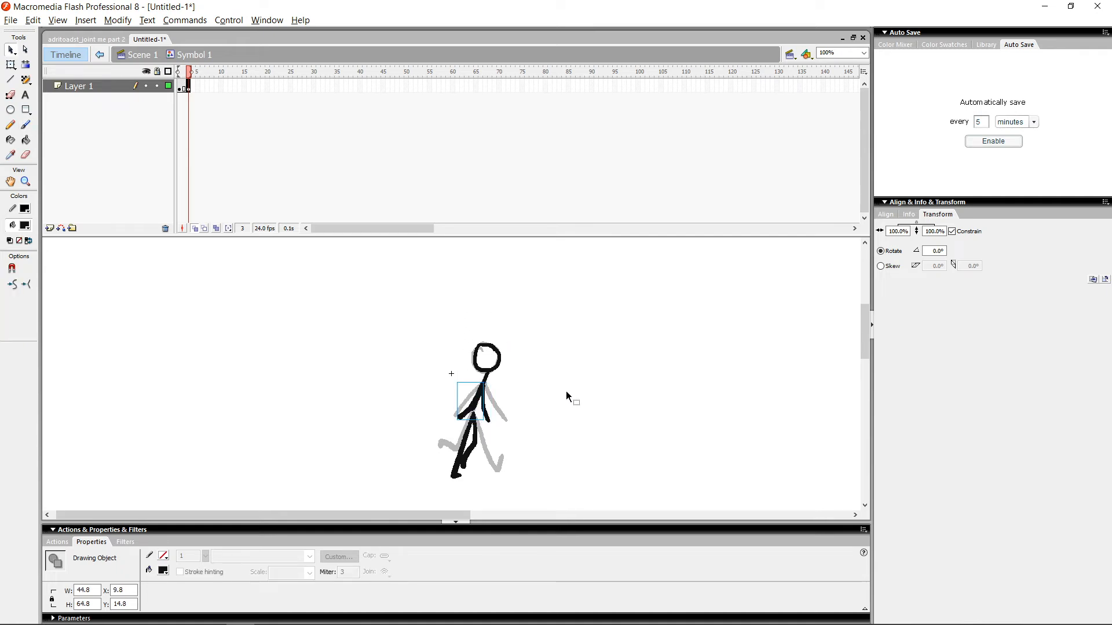
click(565, 391)
Insert a blank keyframe at frame 5 and brush the head, torso, trailing leg about 58 × 120 px and leading leg about 43 × 105 px
key(F6)
key(F7)
key(b)
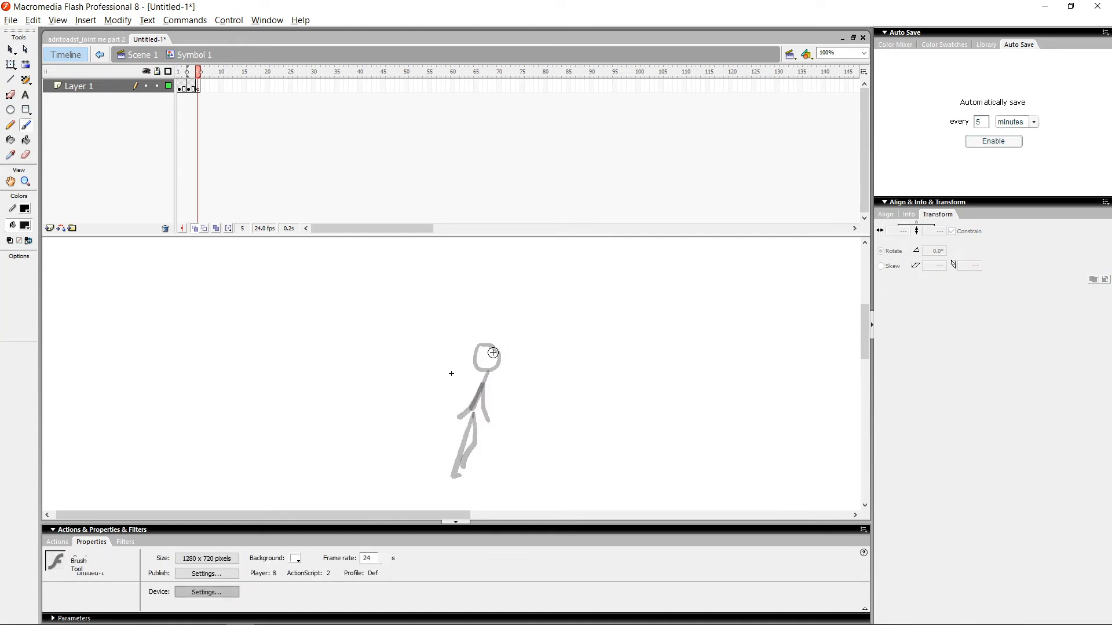
mouse_move(494, 351)
mouse_down()
mouse_move(474, 356)
mouse_move(481, 392)
mouse_move(442, 478)
mouse_up()
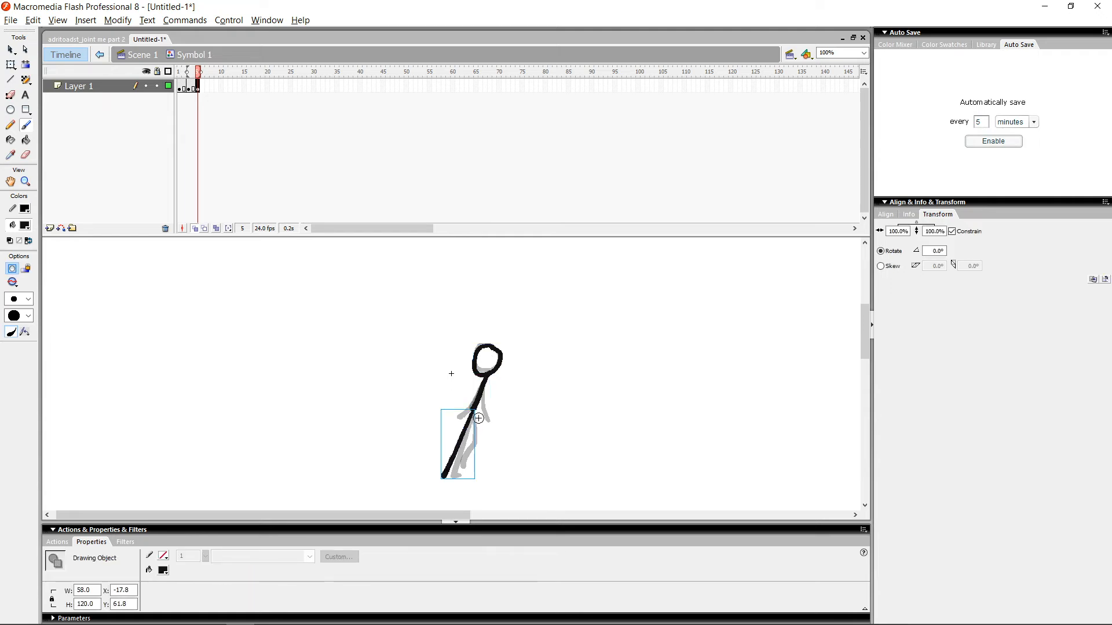
drag(477, 416, 496, 471)
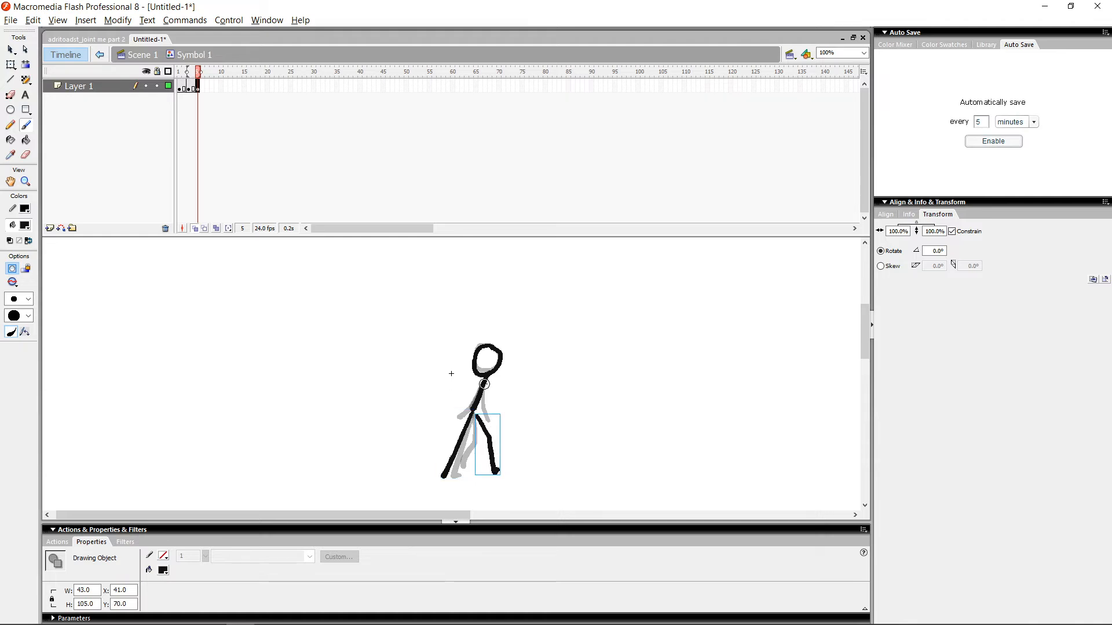
Brush the two arms of the frame 5 figure, the bent rear one about 52 × 40 px, and play the animation
mouse_move(484, 385)
mouse_down()
mouse_move(488, 418)
mouse_move(458, 411)
mouse_up()
key(ctrl+z)
key(ctrl+z)
drag(482, 383, 455, 401)
ctrl+click(492, 398)
key(ctrl+z)
key(ctrl+z)
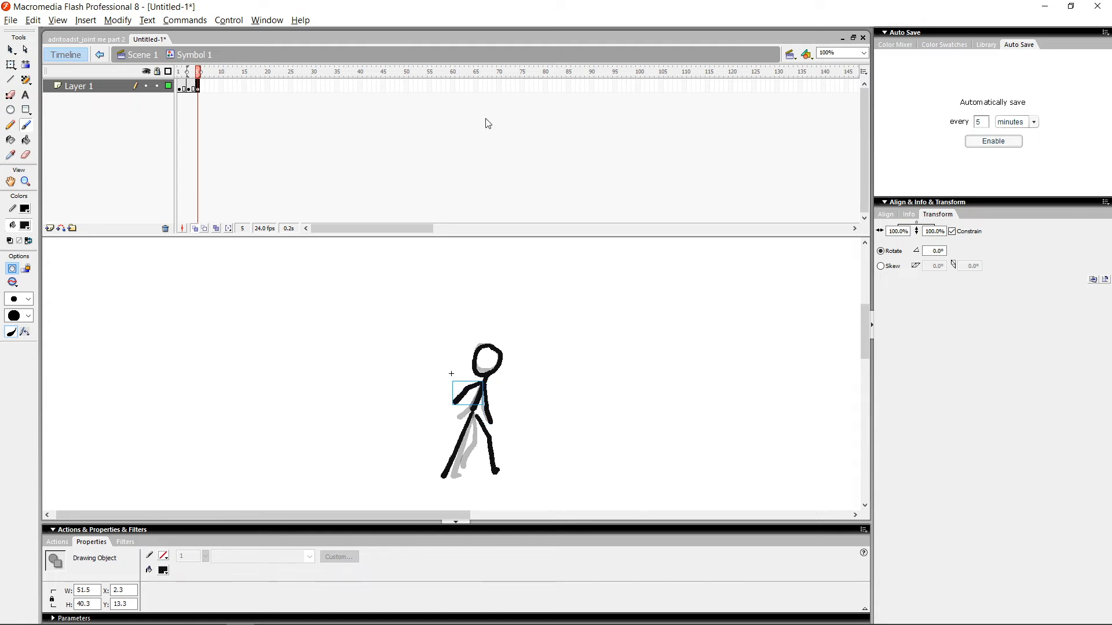
key(Return)
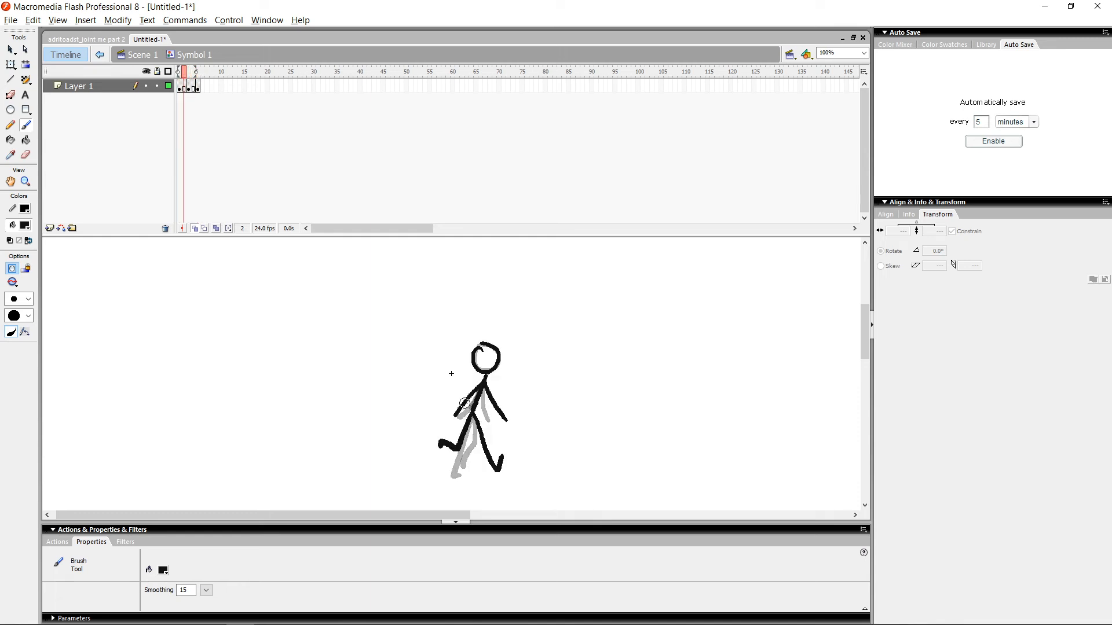
Return to Scene 1 and preview Tween 1, Tween 2 and the animated Symbol 1 in the library
click(100, 54)
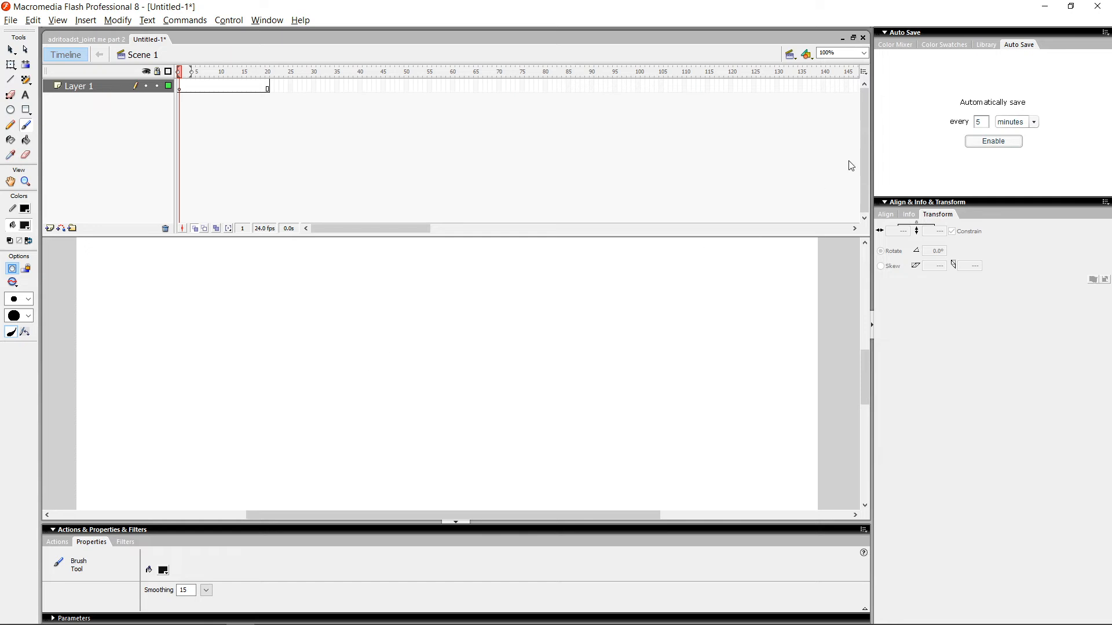
click(985, 45)
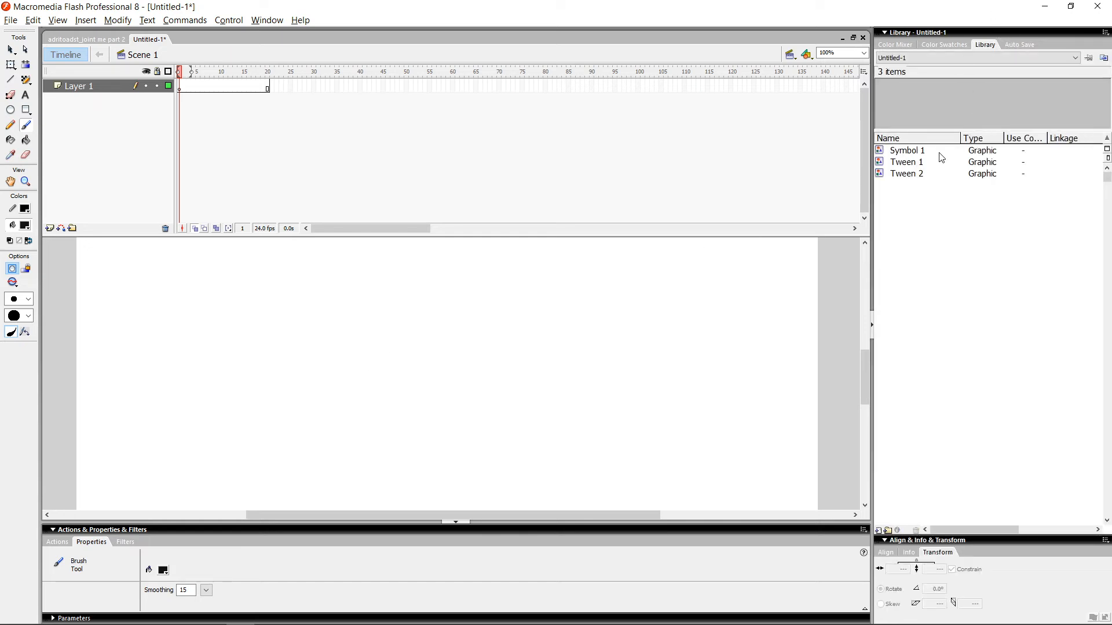
click(920, 163)
click(921, 174)
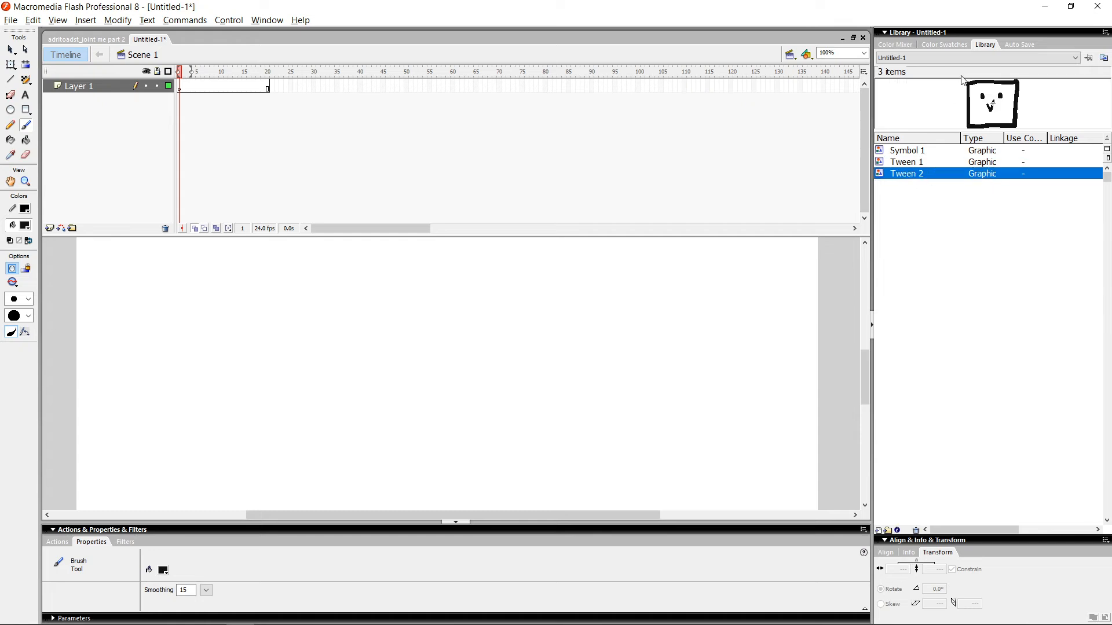
click(925, 149)
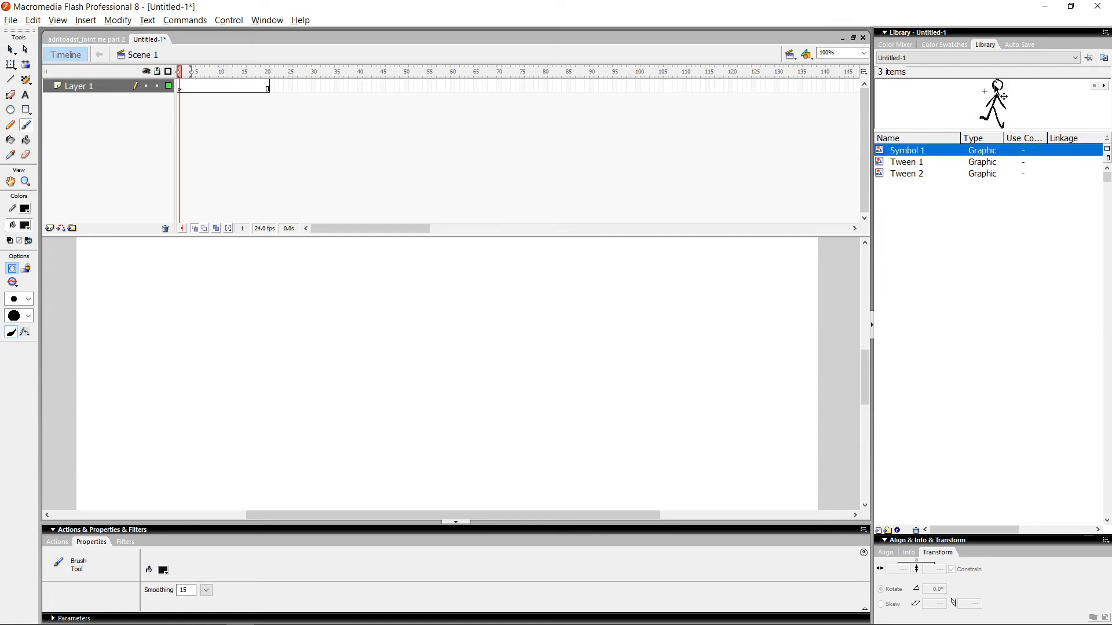
click(1105, 86)
Place an instance of Symbol 1 on the left part of the stage and play the scene
drag(988, 154, 232, 385)
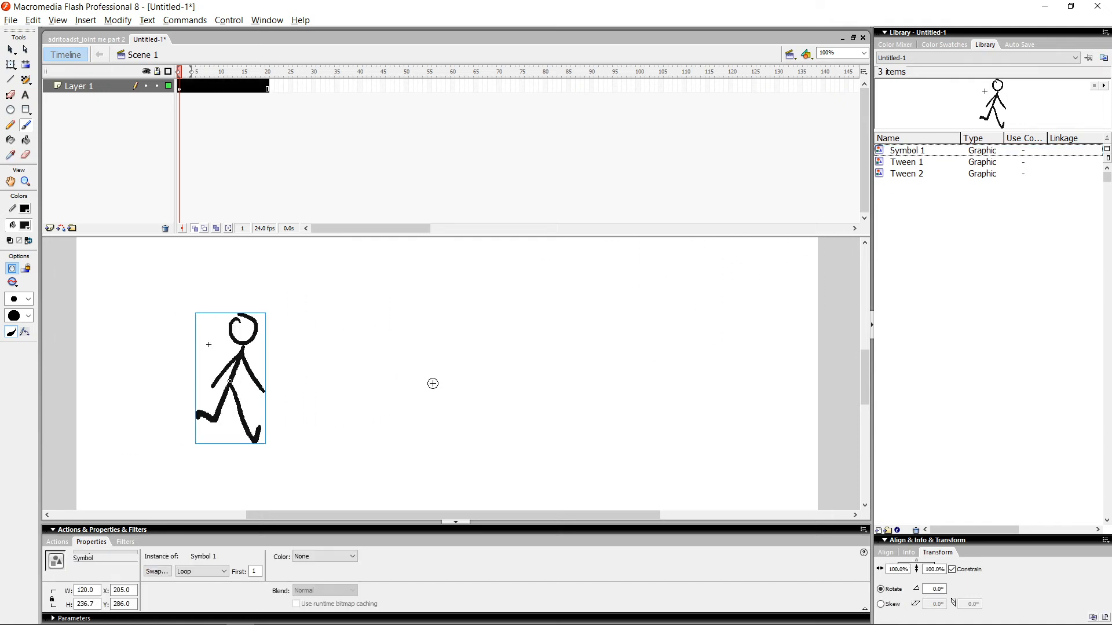
key(v)
click(393, 329)
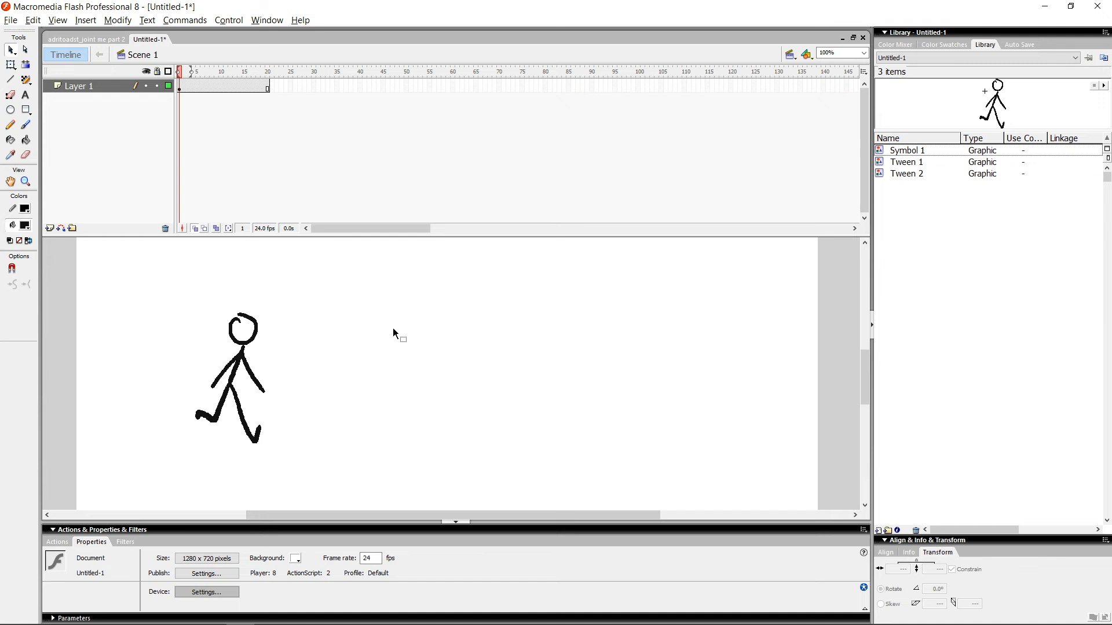
key(Return)
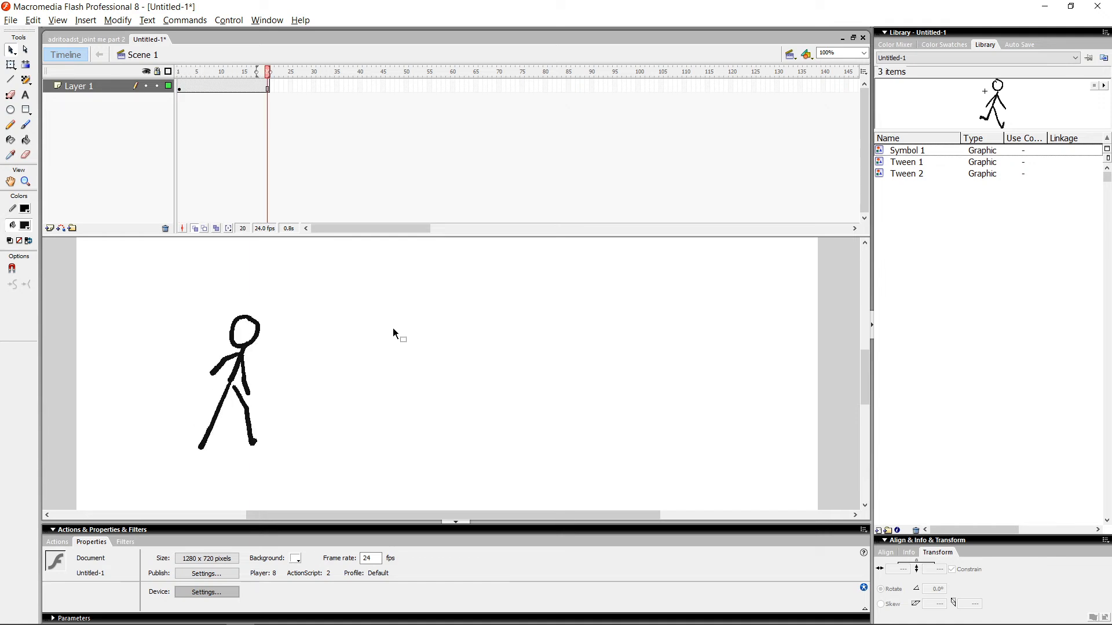
Inside Symbol 1, hold each of the first two poses for three frames and return to Scene 1
double_click(250, 349)
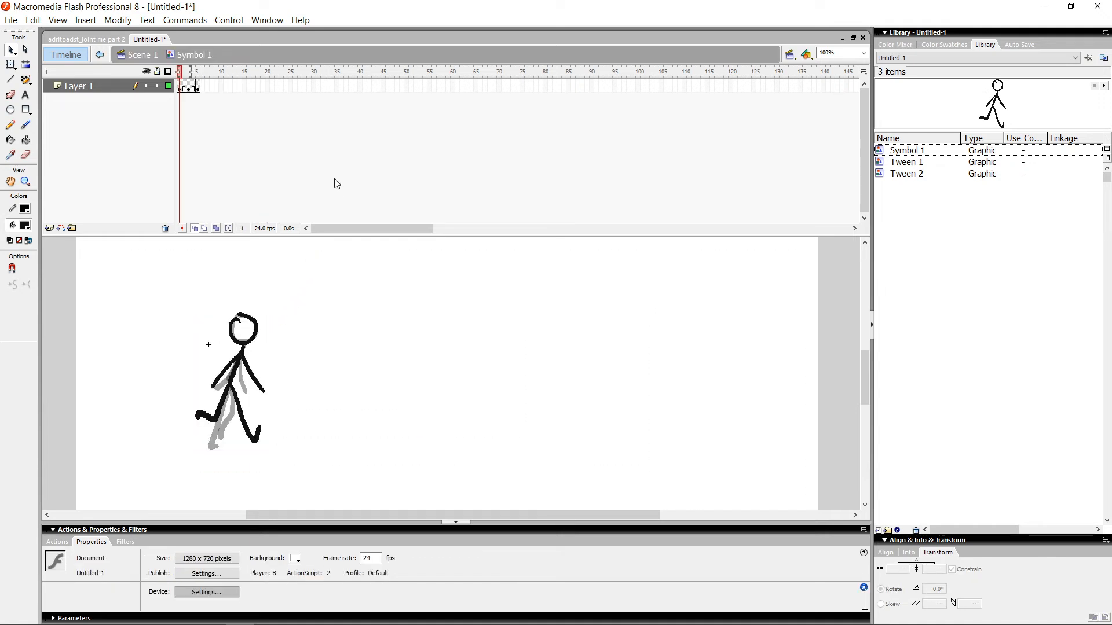
key(Return)
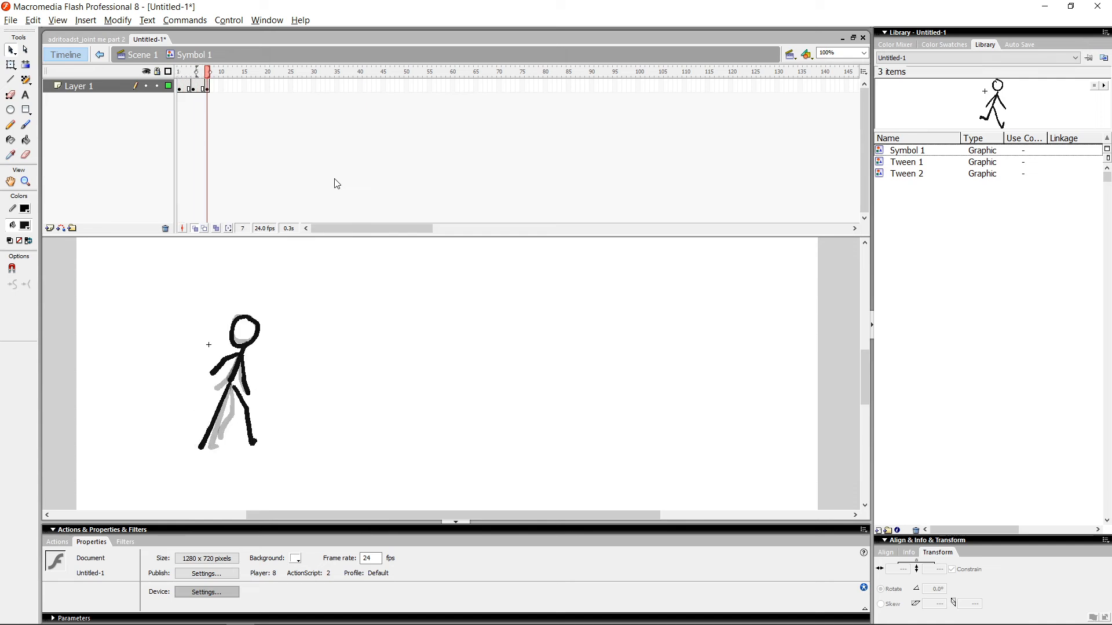
click(100, 54)
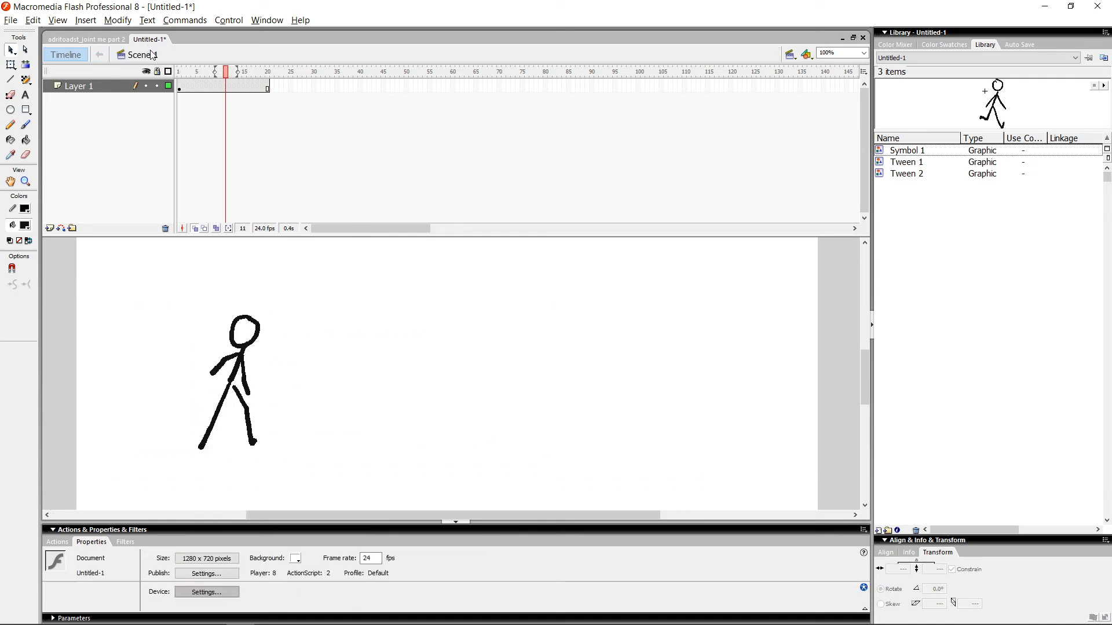
Play the scene and step through its frames to examine how the symbol's walk loops
key(comma)
key(comma)
key(comma)
key(comma)
key(comma)
key(comma)
key(comma)
key(comma)
key(comma)
key(comma)
key(Return)
key(comma)
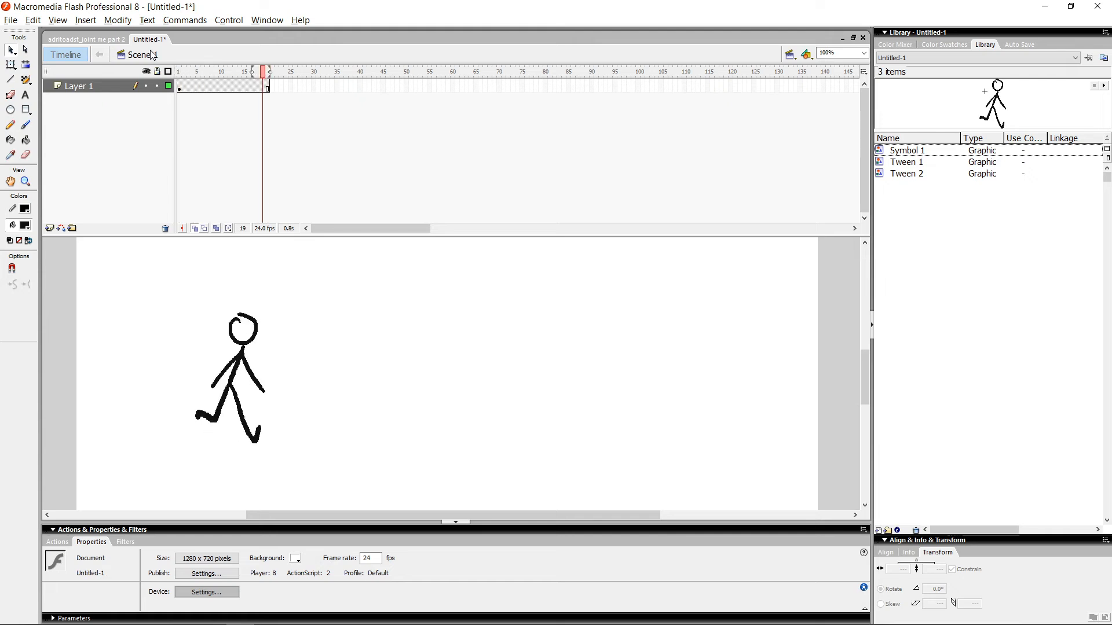
key(comma)
key(comma)
key(comma)
key(comma)
key(comma)
key(comma)
key(comma)
key(comma)
key(comma)
key(comma)
key(comma)
key(comma)
key(comma)
key(comma)
key(comma)
key(comma)
key(comma)
key(comma)
key(period)
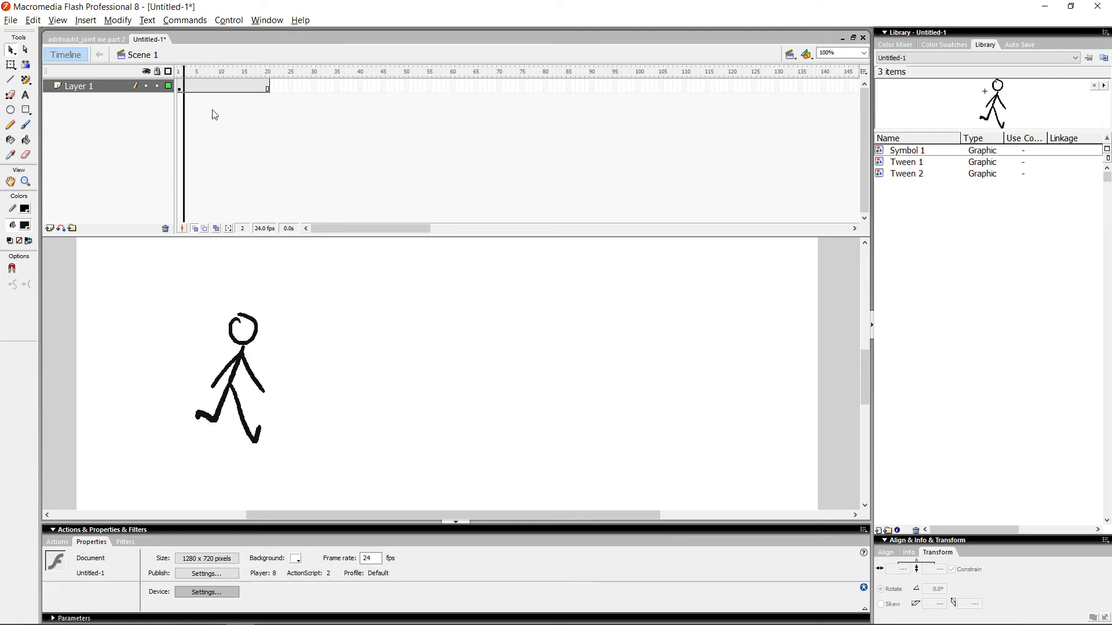
key(Return)
key(comma)
key(comma)
key(comma)
key(comma)
key(comma)
key(comma)
key(comma)
key(comma)
key(comma)
key(comma)
key(comma)
key(comma)
key(comma)
key(comma)
key(comma)
key(comma)
key(comma)
key(comma)
key(comma)
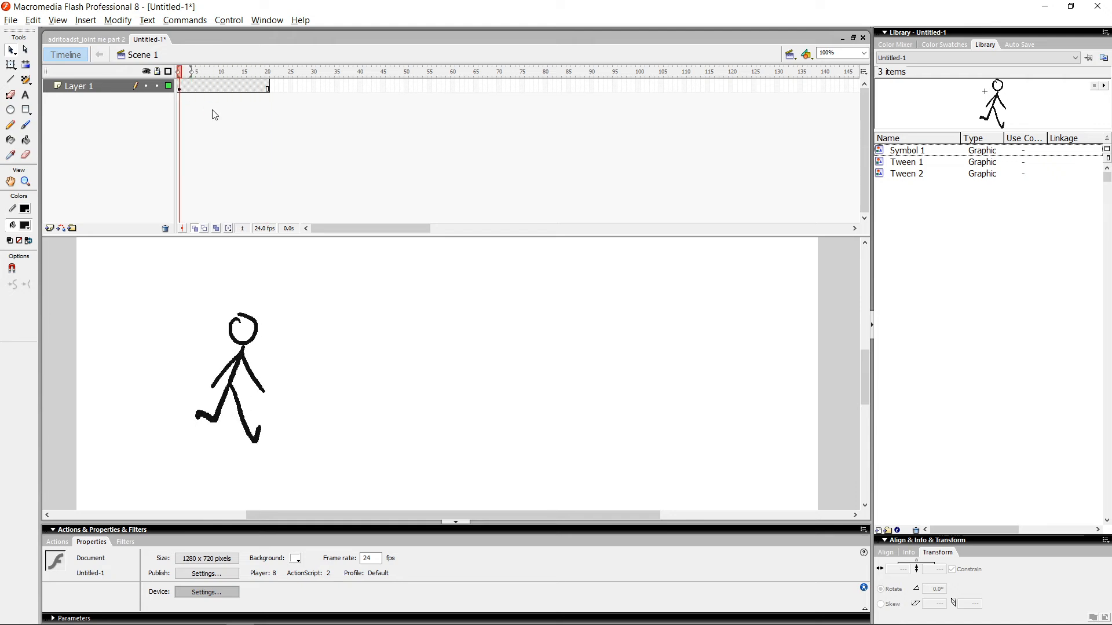
Insert a keyframe at frame 20 of Layer 1 and create a motion tween from frame 1
click(267, 86)
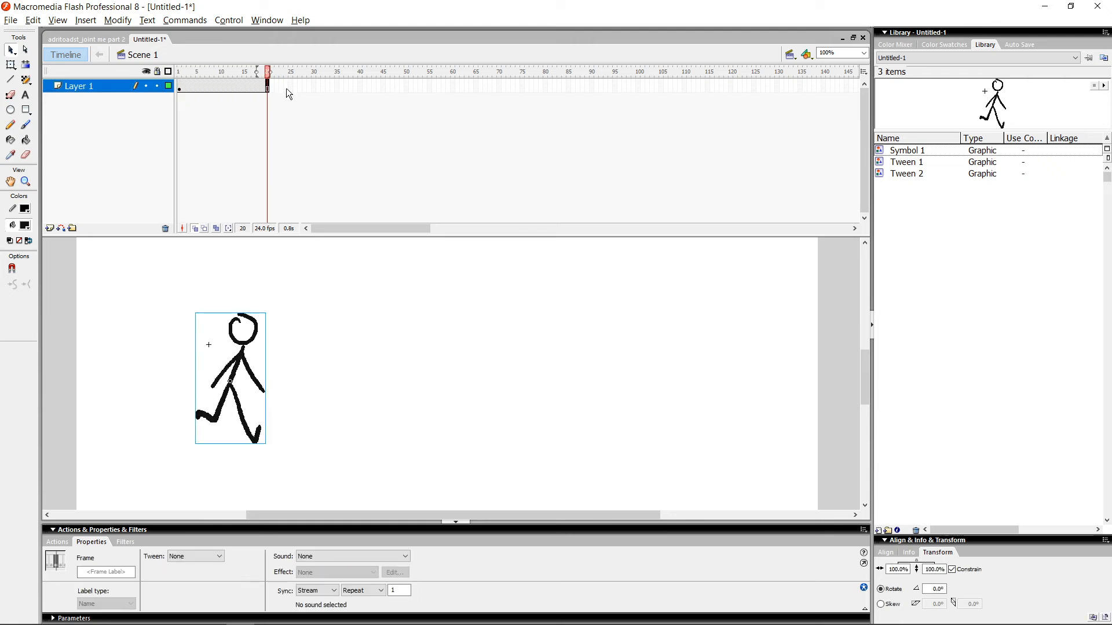
key(F6)
click(244, 86)
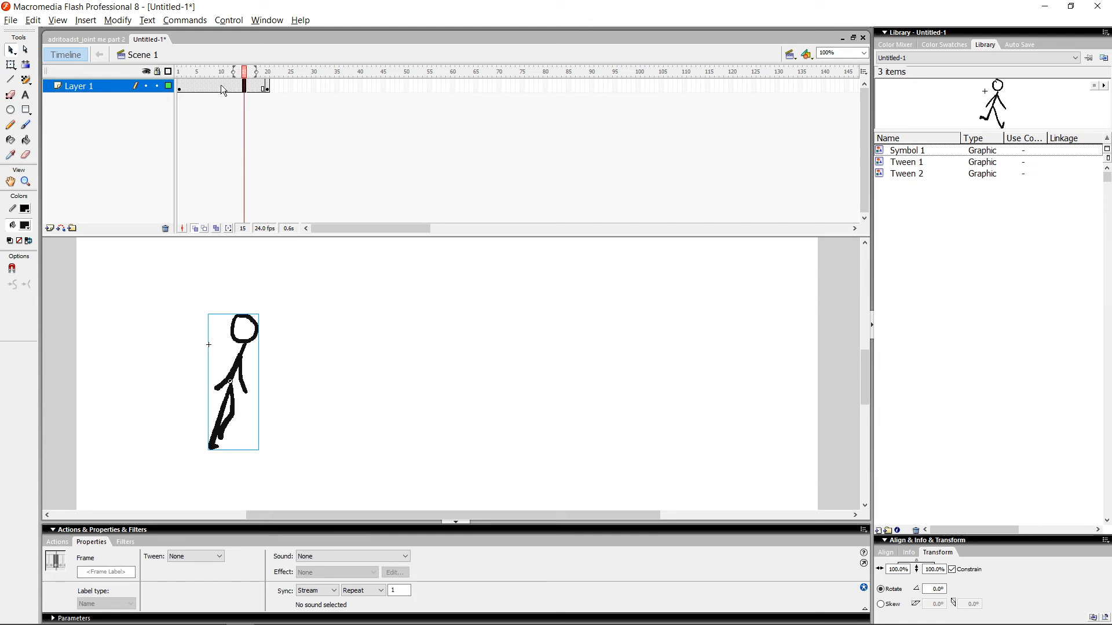
right_click(217, 86)
click(252, 93)
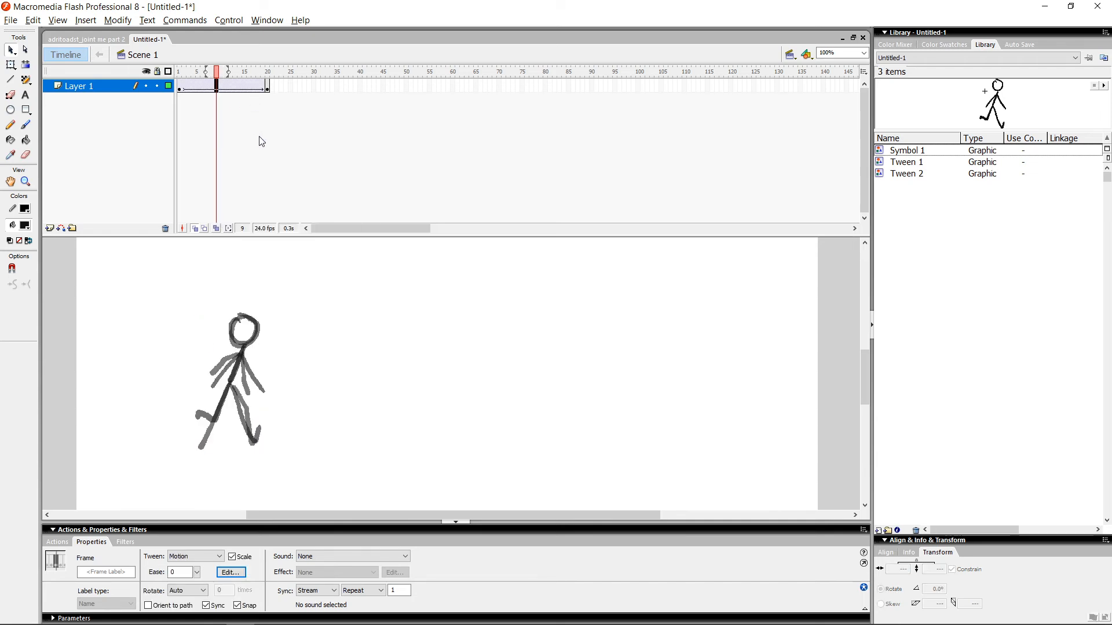
Inspect the figure instance at frame 1 and select the keyframe at frame 20
click(183, 86)
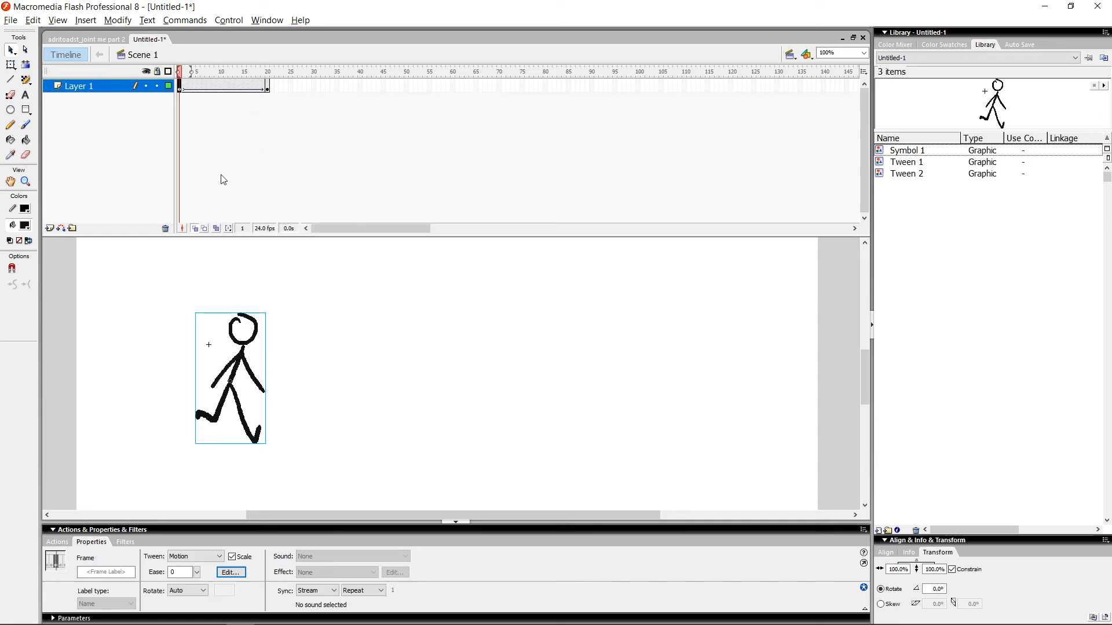
click(255, 335)
click(255, 332)
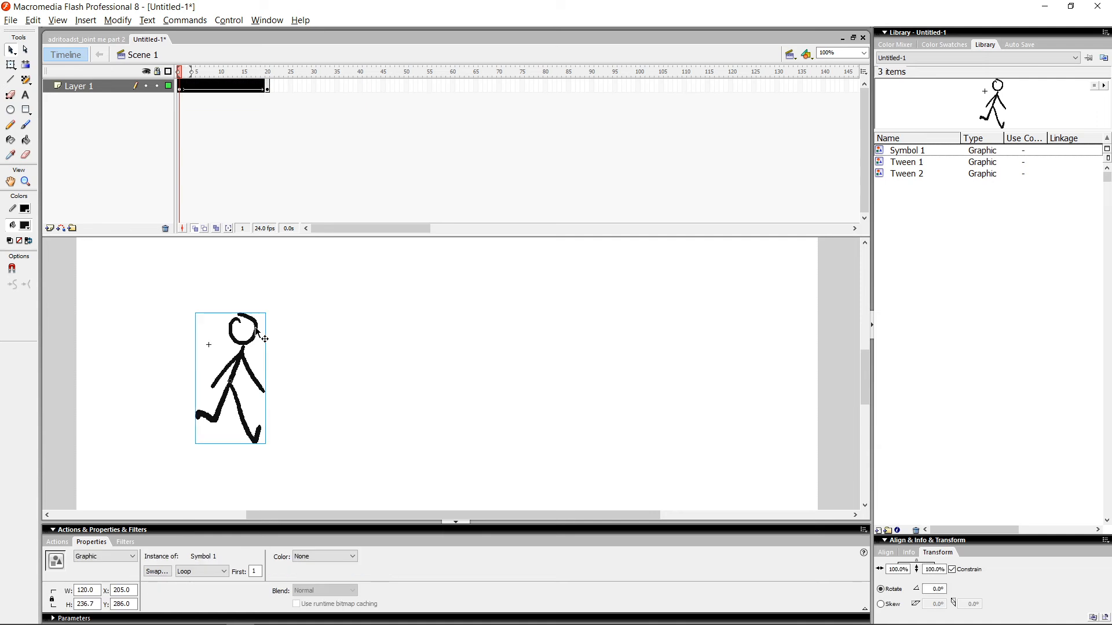
click(269, 86)
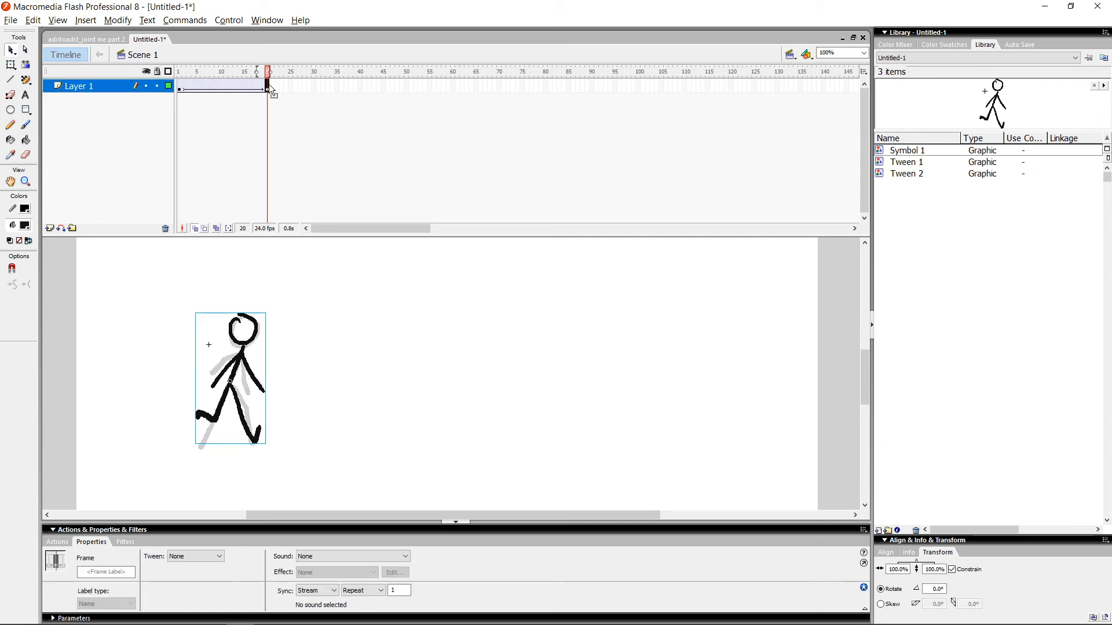
Try nudging the frame 20 figure to the right in large increments and back again
key(shift+Right)
key(shift+Right)
key(shift+Right)
key(shift+Right)
key(shift+Right)
key(shift+Right)
key(shift+Right)
key(shift+Right)
key(shift+Right)
key(shift+Right)
key(shift+Right)
key(shift+Right)
key(shift+Right)
key(shift+Right)
key(shift+Right)
key(shift+Right)
key(shift+Right)
key(shift+Right)
key(shift+Right)
key(shift+Left)
key(shift+Left)
key(shift+Left)
key(shift+Left)
key(shift+Left)
key(shift+Left)
key(shift+Left)
key(shift+Left)
key(shift+Left)
key(shift+Left)
key(shift+Left)
key(shift+Left)
key(shift+Left)
key(shift+Left)
key(shift+Left)
key(shift+Left)
key(shift+Left)
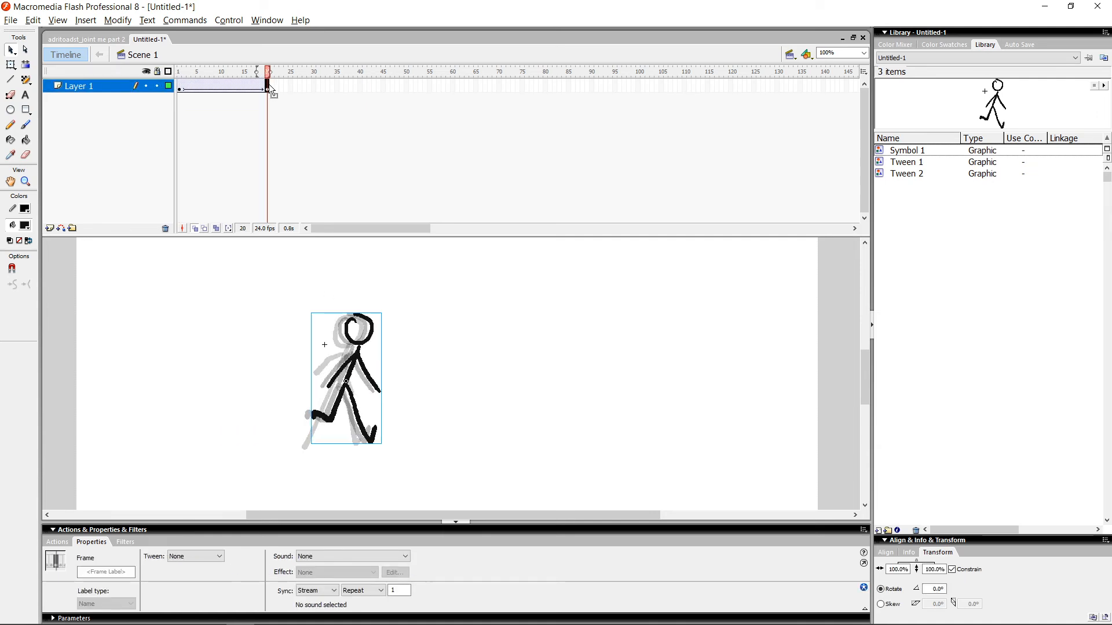
key(shift+Left)
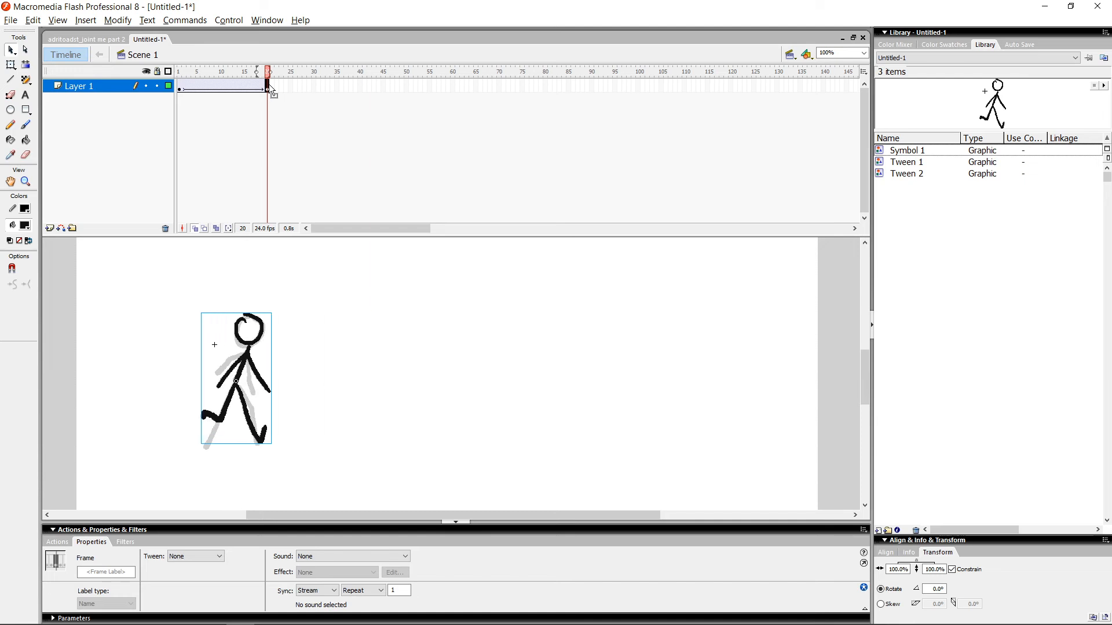
Nudge the frame 20 figure slightly to the right in fine increments
key(Right)
key(Right)
key(Right)
key(Right)
key(Right)
key(Right)
key(Right)
key(Right)
key(Right)
key(Right)
key(Right)
key(Right)
key(Right)
key(Right)
key(Right)
key(Right)
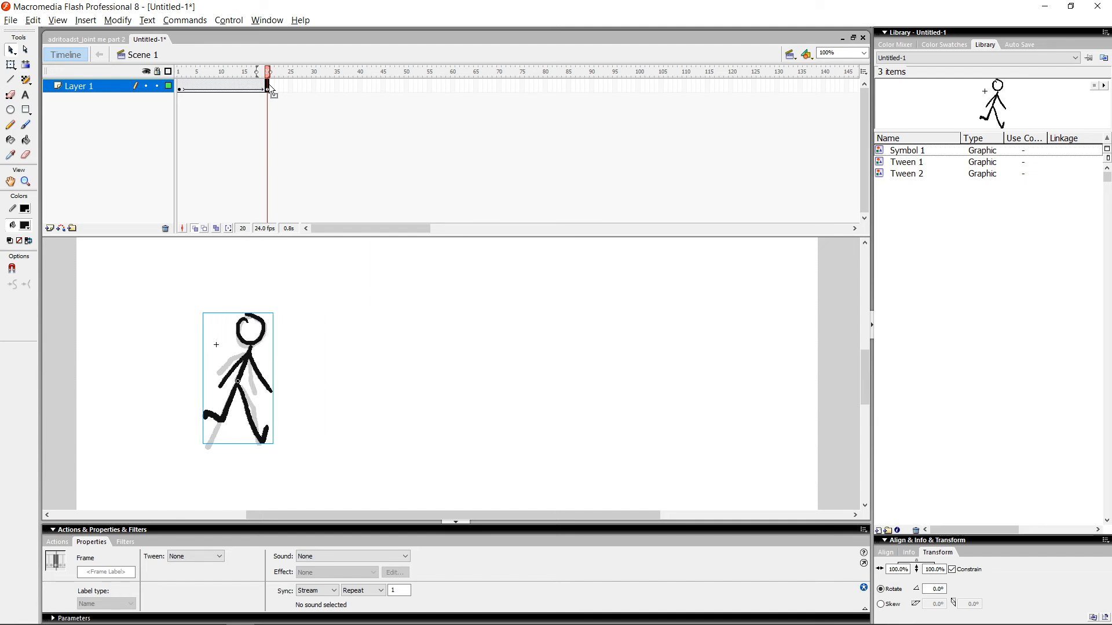
key(Right)
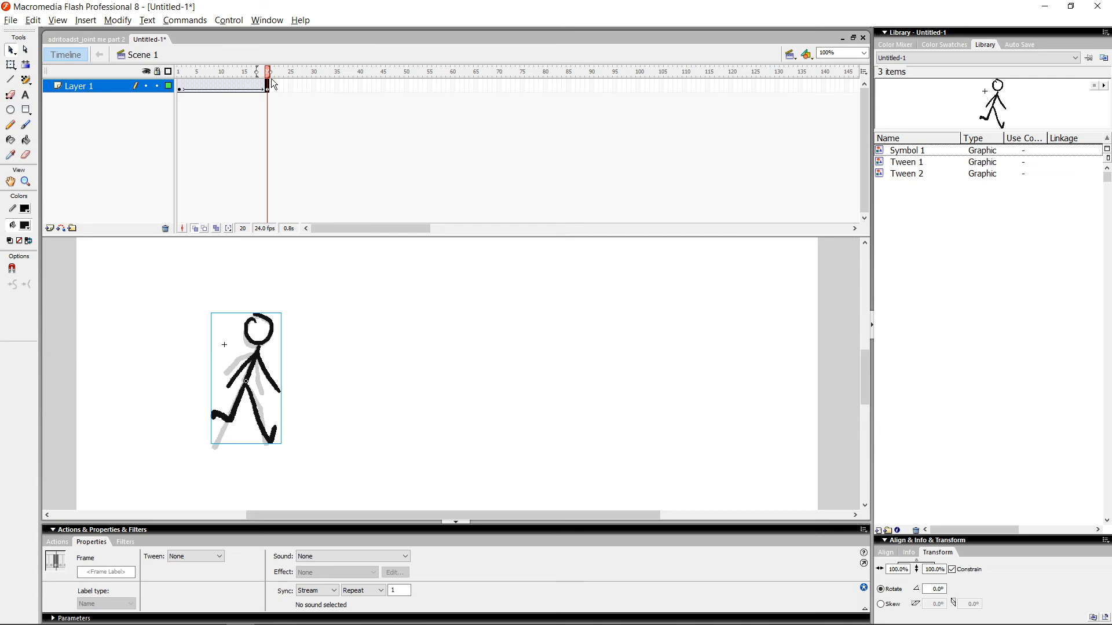
Move the frame 20 figure across to the right side of the stage and play the tween
drag(272, 325, 653, 323)
click(685, 325)
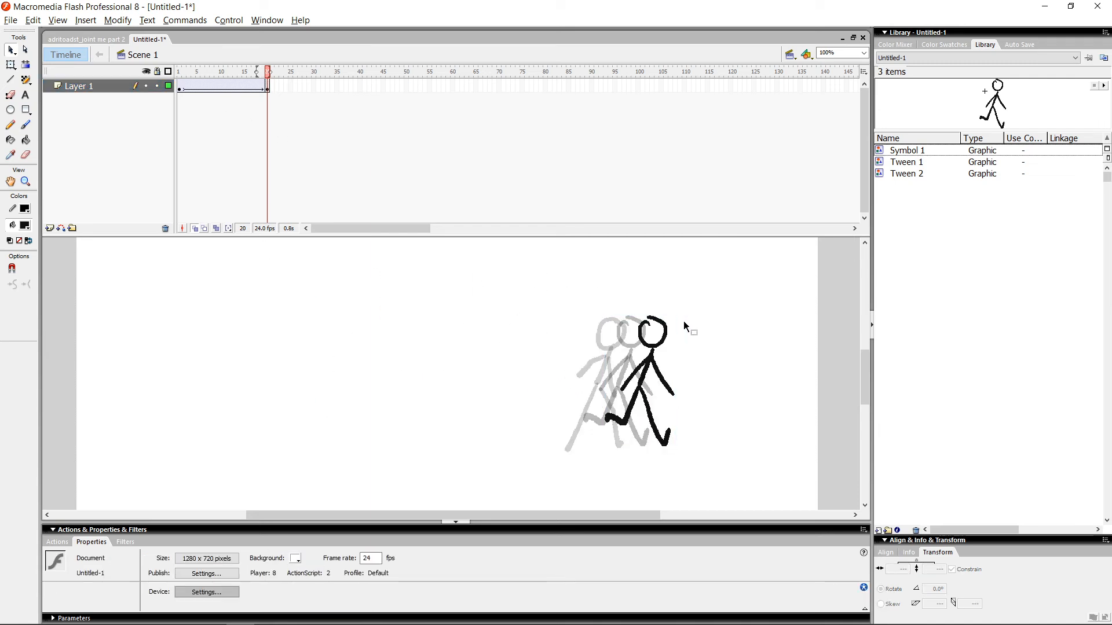
key(Return)
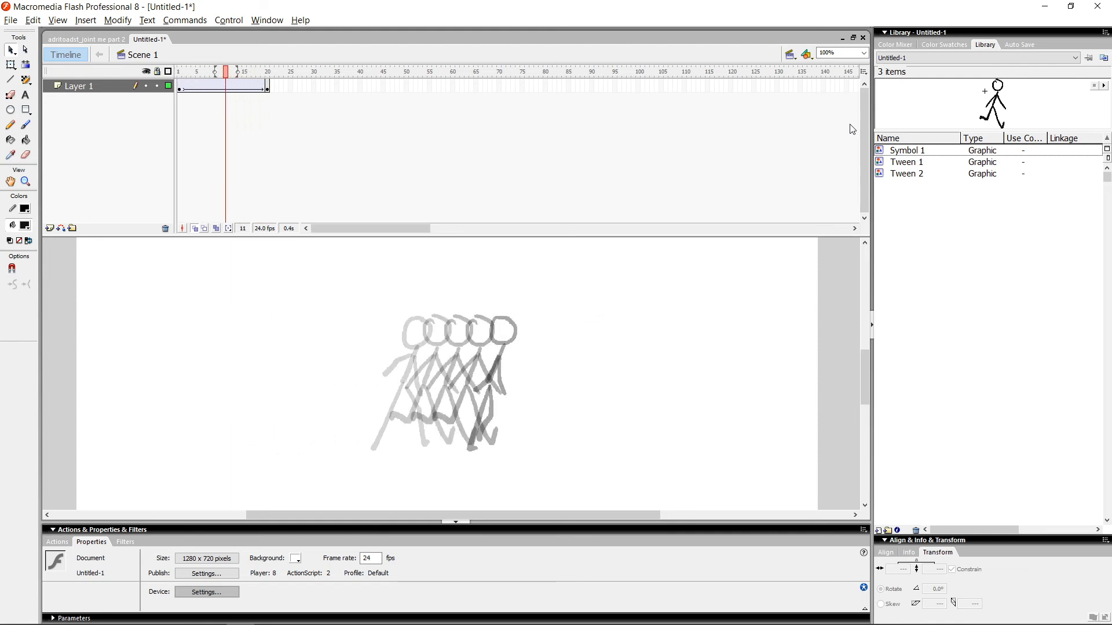
Move the frame 20 figure farther right and down toward the stage's lower right corner
click(267, 86)
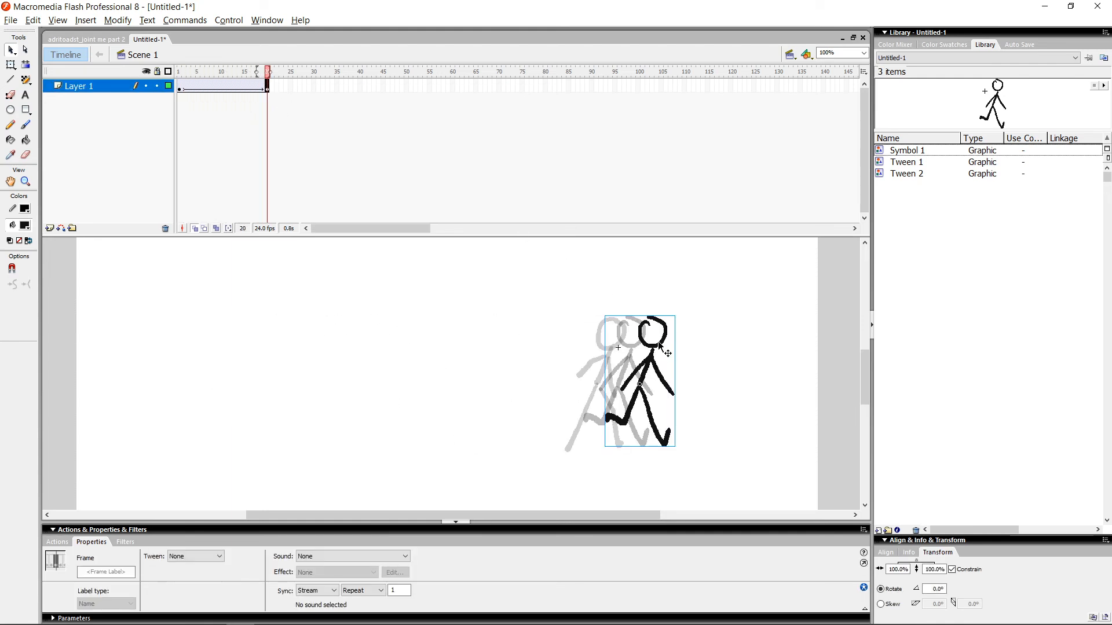
drag(656, 357, 717, 413)
click(742, 358)
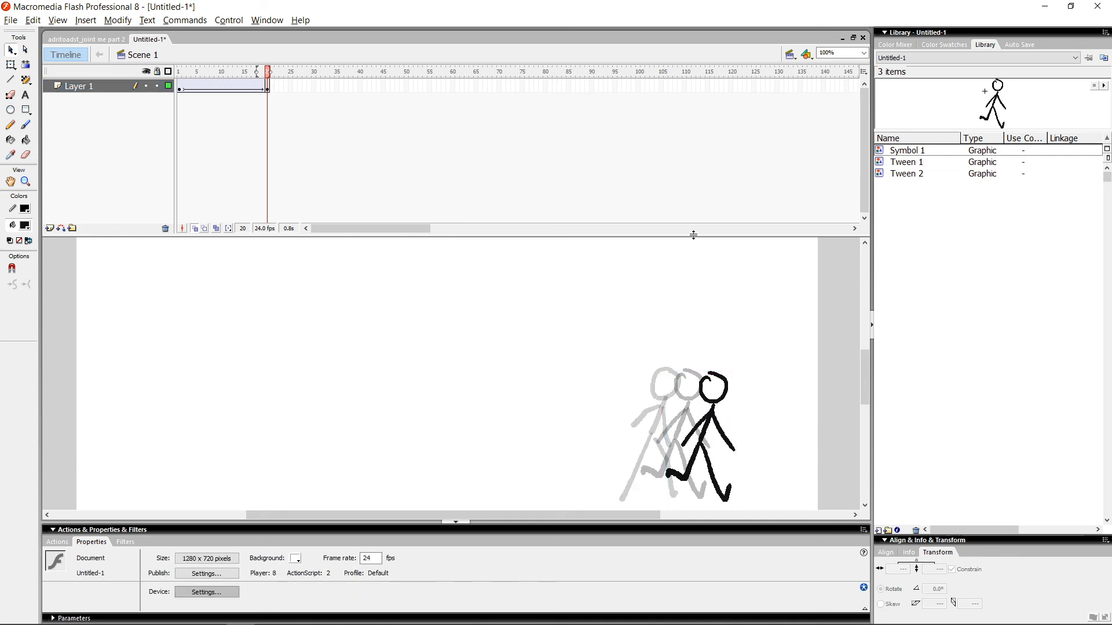
Play the motion tween from the first frame to review the figure's diagonal movement
key(comma)
key(comma)
key(comma)
key(comma)
key(comma)
key(comma)
key(comma)
key(comma)
key(comma)
key(comma)
key(comma)
key(comma)
key(comma)
key(comma)
key(comma)
key(comma)
key(comma)
key(comma)
key(comma)
key(Return)
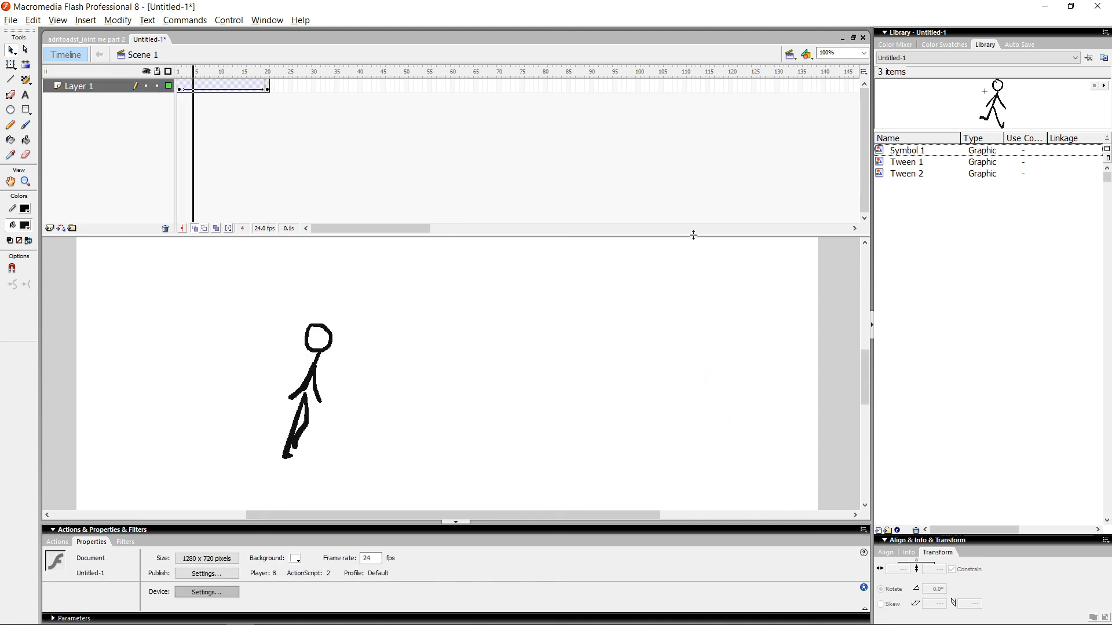
Replay the tween, then undo the frame 20 figure's moves back to X 232, Y 286
click(268, 86)
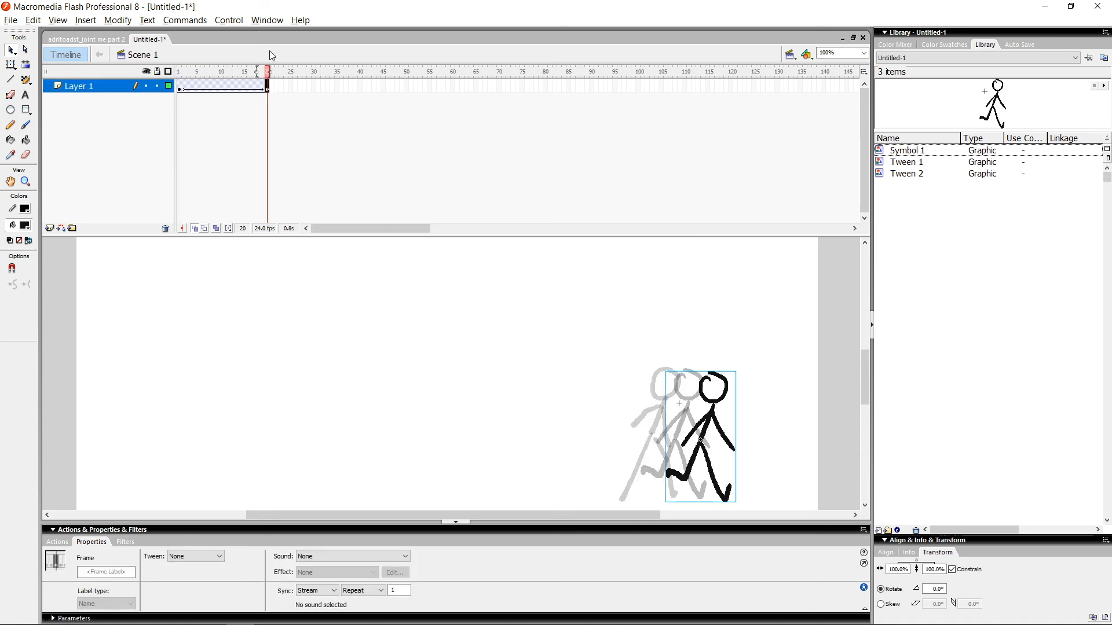
key(Return)
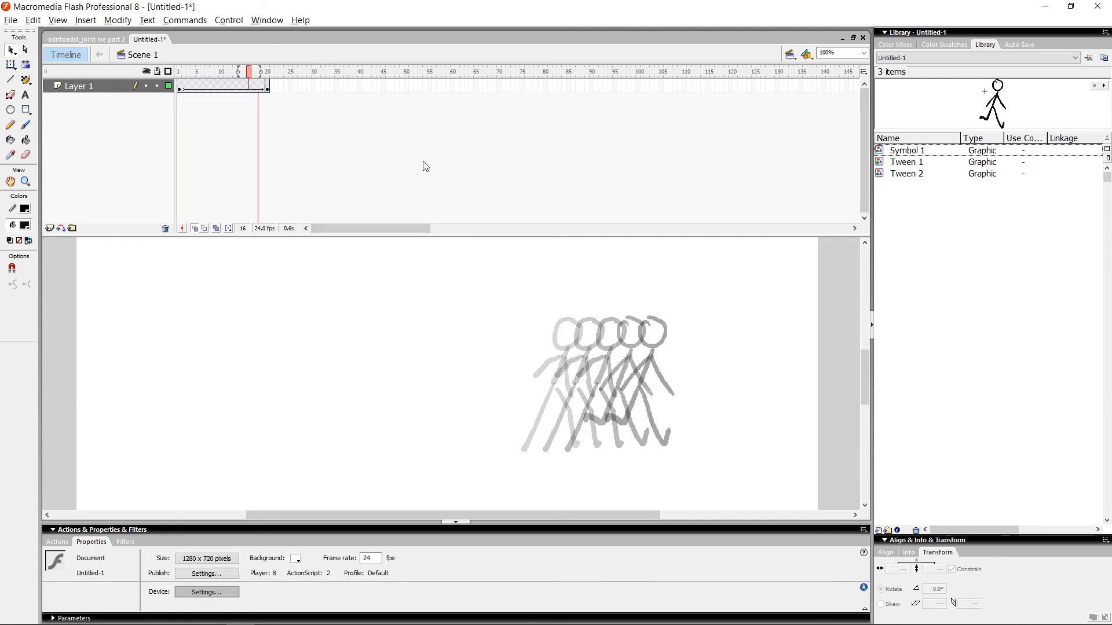
key(ctrl+z)
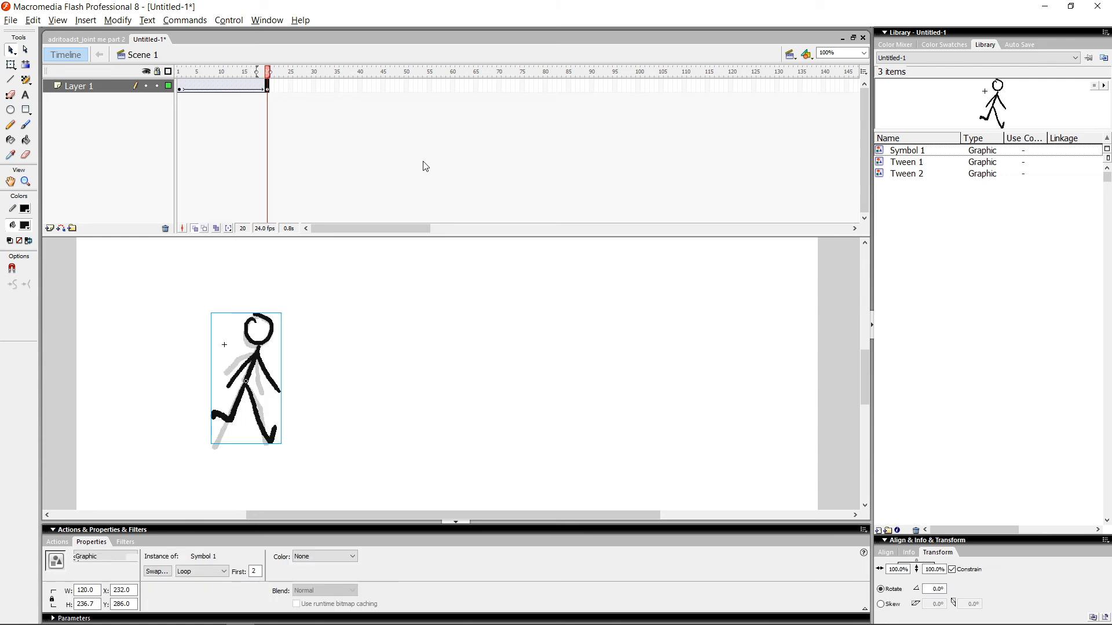
Nudge the frame 20 figure horizontally to X 252 in fine one-pixel increments
key(Right)
key(Right)
key(Right)
key(Right)
key(Right)
key(Right)
key(Right)
key(Right)
key(Right)
key(Right)
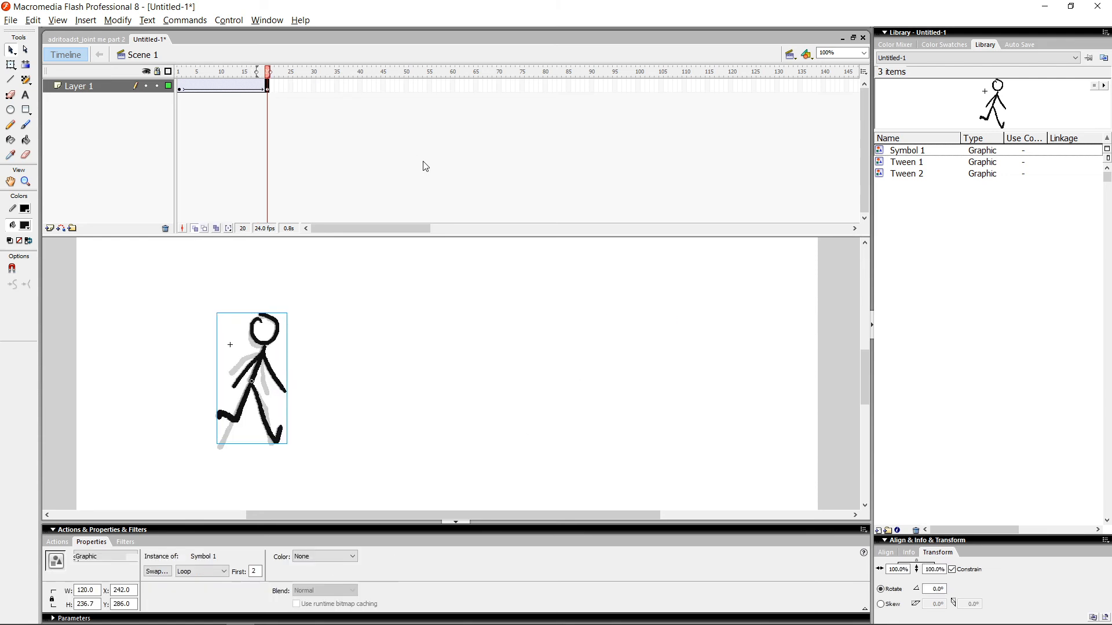
key(Right)
key(Right)
key(Right)
key(Right)
key(Right)
key(Right)
key(Right)
key(Right)
key(Right)
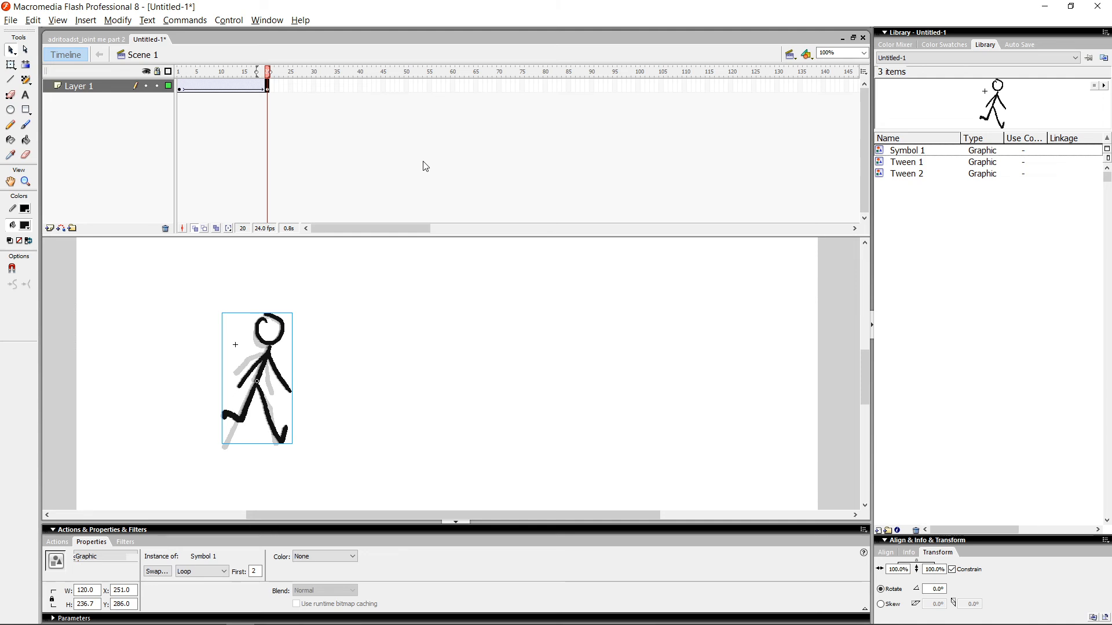
key(Right)
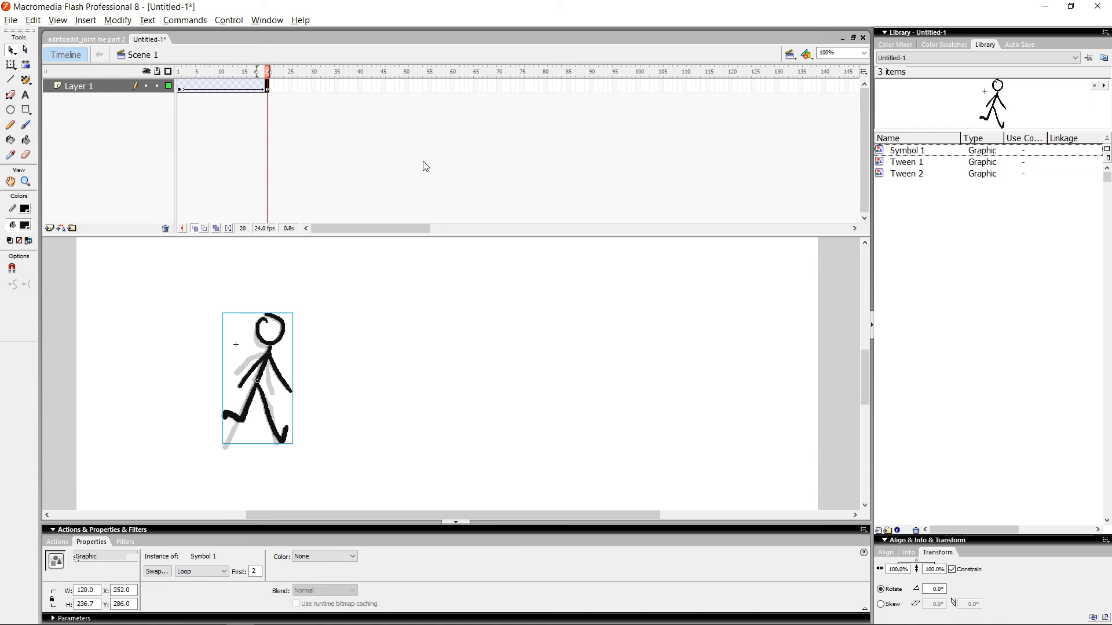
Move the frame 20 figure straight across the stage to X 952 in large increments, keeping Y at 286
key(shift+Right)
key(shift+Right)
key(shift+Right)
key(shift+Right)
key(shift+Right)
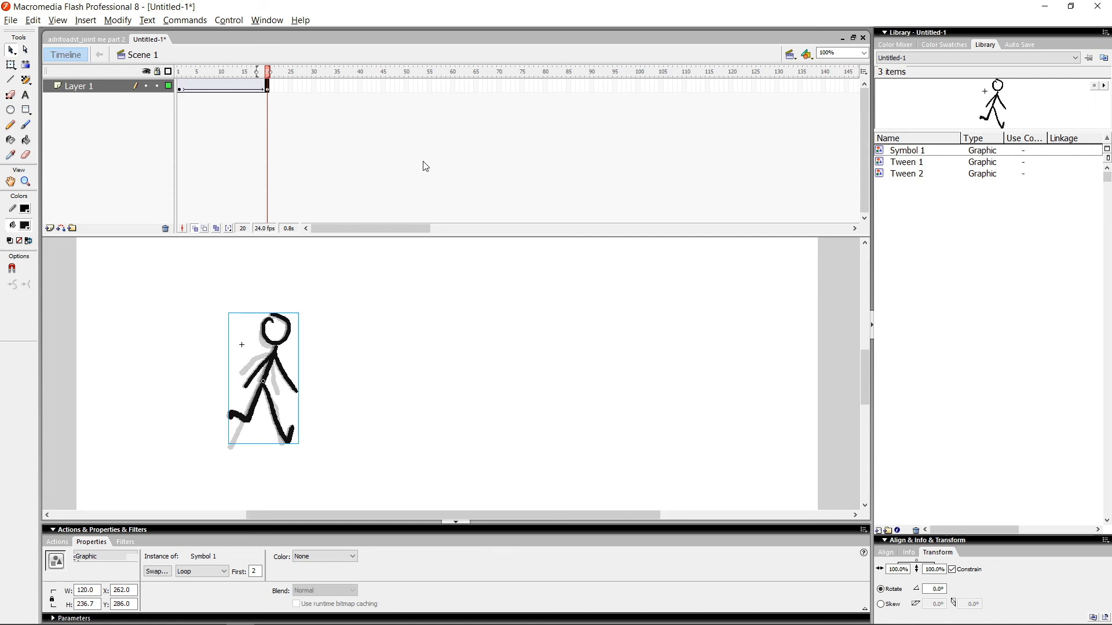
key(shift+Right)
key(shift+Right)
key(shift+Right)
key(shift+Right)
key(shift+Right)
key(shift+Right)
key(shift+Right)
key(shift+Right)
key(shift+Right)
key(shift+Right)
key(shift+Right)
key(shift+Right)
key(shift+Right)
key(shift+Right)
key(shift+Right)
key(shift+Right)
key(shift+Right)
key(shift+Right)
key(shift+Right)
key(shift+Right)
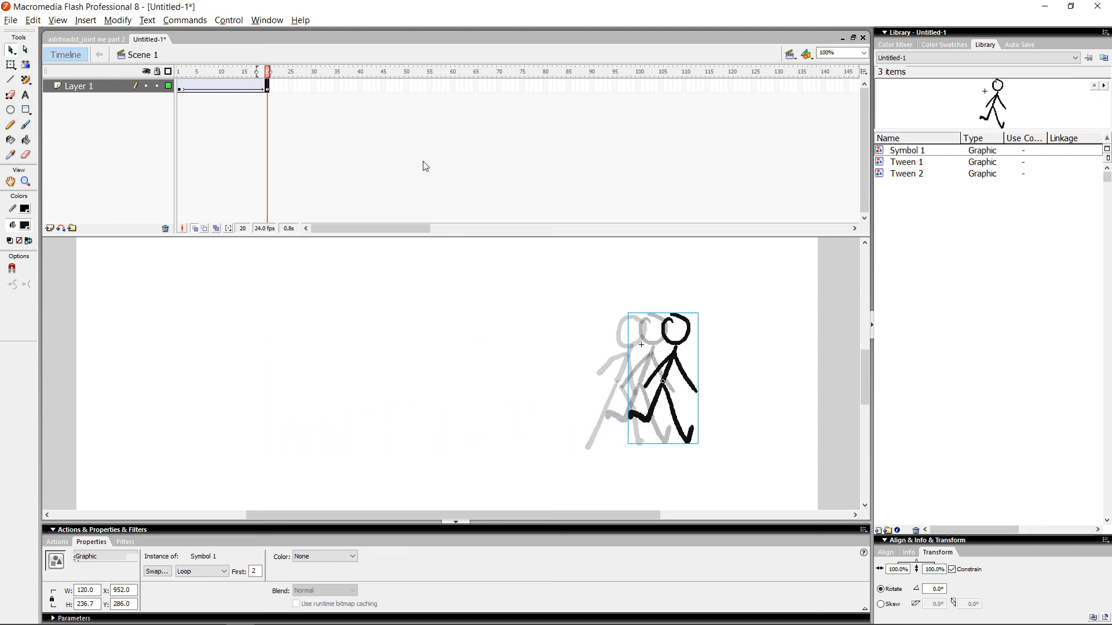
Deselect the figure and play the horizontal motion tween from the first frame
click(713, 299)
key(comma)
key(Return)
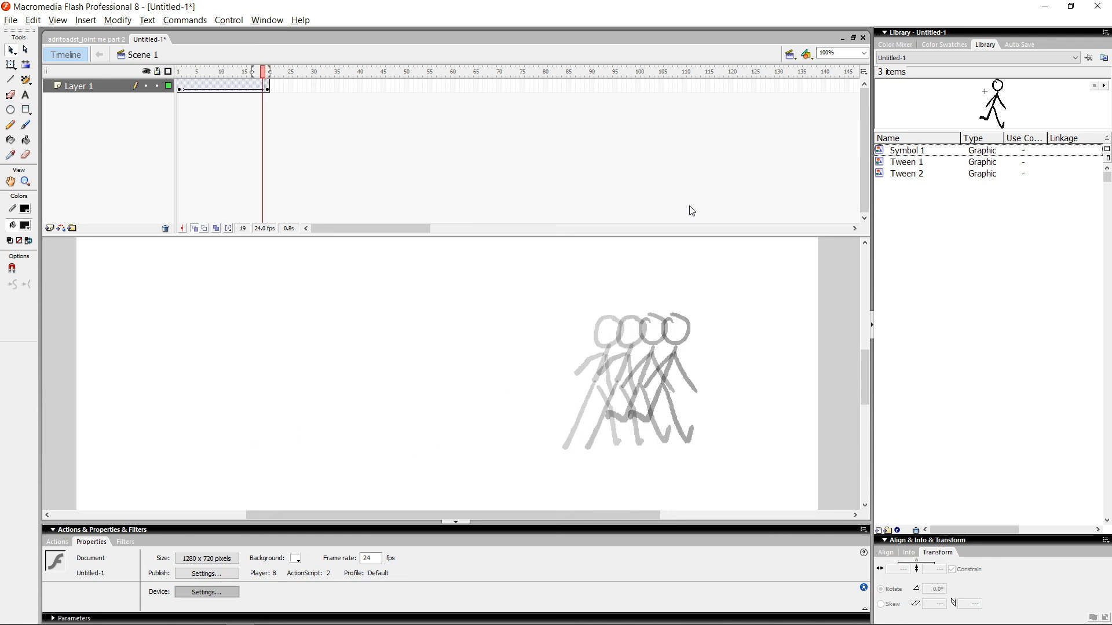
key(comma)
key(comma)
key(comma)
key(comma)
key(comma)
key(comma)
key(comma)
key(comma)
key(comma)
key(comma)
key(comma)
key(comma)
key(comma)
key(comma)
key(comma)
key(comma)
key(comma)
key(comma)
key(comma)
key(Return)
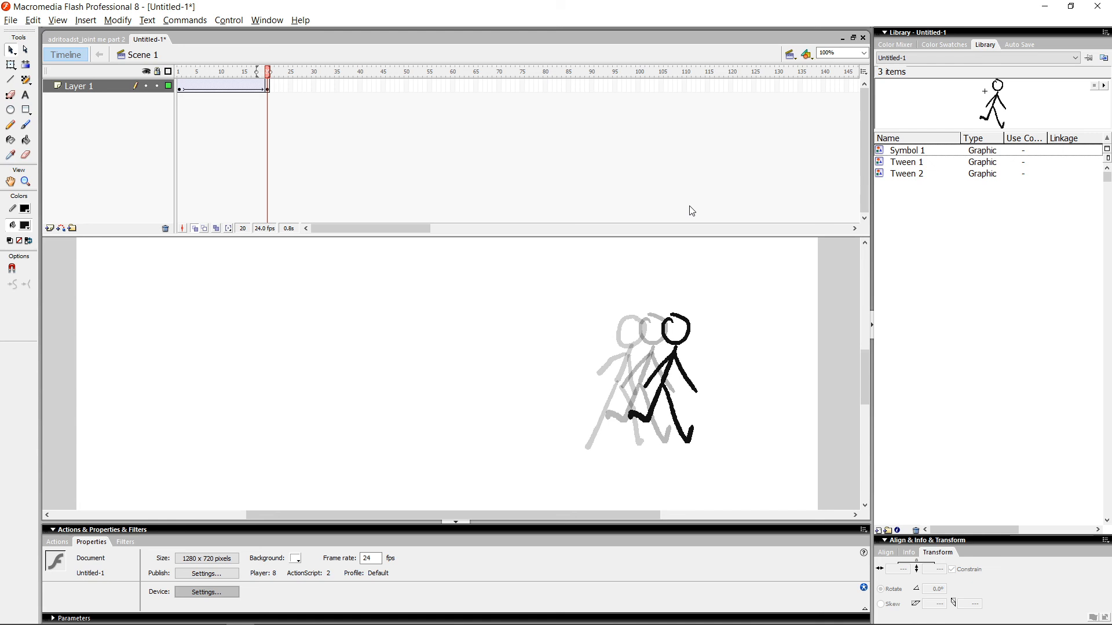
Insert 15 frames within the motion tween so that its final keyframe falls on frame 35
key(comma)
key(comma)
key(comma)
key(comma)
key(comma)
key(comma)
key(comma)
key(comma)
key(comma)
key(comma)
key(comma)
key(comma)
key(F5)
key(F5)
key(F5)
key(F5)
key(F5)
key(F5)
key(F5)
key(F5)
key(F5)
key(F5)
key(F5)
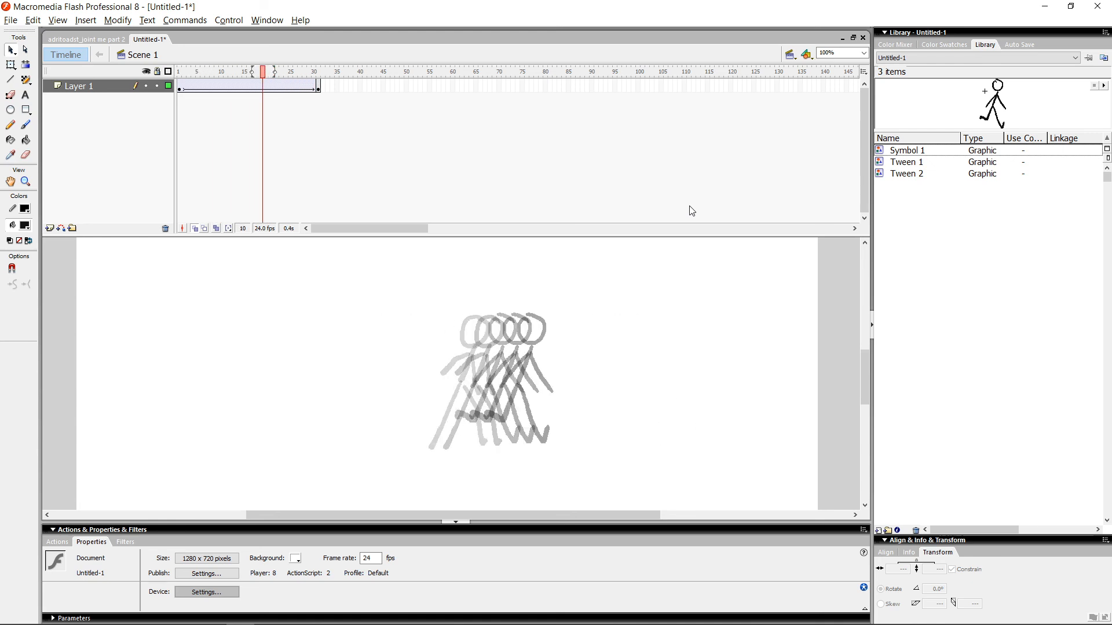
key(F5)
key(F5)
key(F5)
key(F5)
Play the lengthened 35-frame tween from its start to check the slower walk
key(comma)
key(comma)
key(comma)
key(comma)
key(comma)
key(comma)
key(comma)
key(comma)
key(comma)
key(comma)
key(comma)
key(comma)
key(comma)
key(comma)
key(comma)
key(comma)
key(comma)
key(comma)
key(comma)
key(comma)
key(Return)
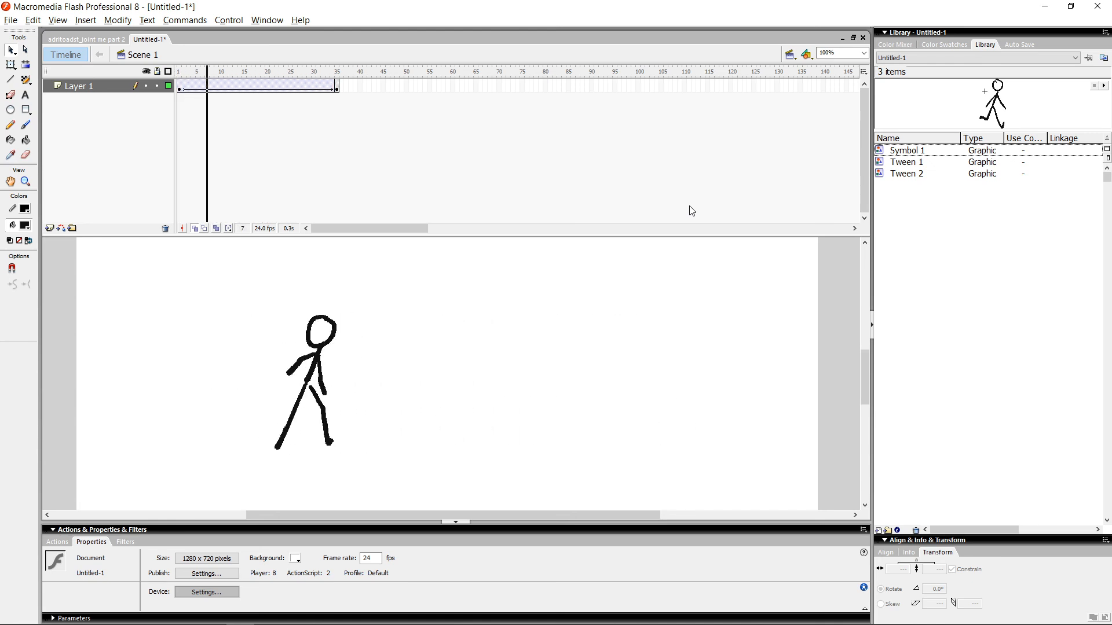
key(Return)
Step back through the tween to frame 1 with onion skinning and switch onion skinning off
key(comma)
key(comma)
key(comma)
key(comma)
key(comma)
key(comma)
key(comma)
key(comma)
key(comma)
key(comma)
key(comma)
key(comma)
key(comma)
key(comma)
key(comma)
key(comma)
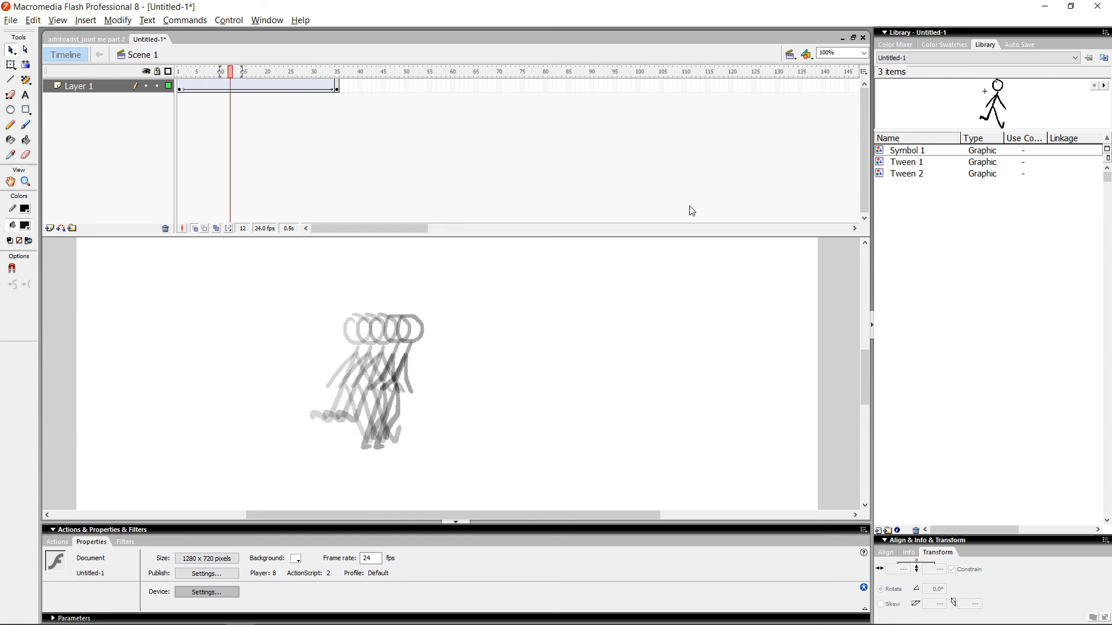
key(comma)
key(comma)
key(comma)
key(comma)
key(comma)
key(comma)
key(comma)
key(comma)
key(comma)
key(comma)
key(comma)
click(195, 229)
Step forward frame by frame from frame 1 to frame 18 to examine the figure's foot positions during the tween
key(period)
key(period)
key(period)
key(period)
key(period)
key(period)
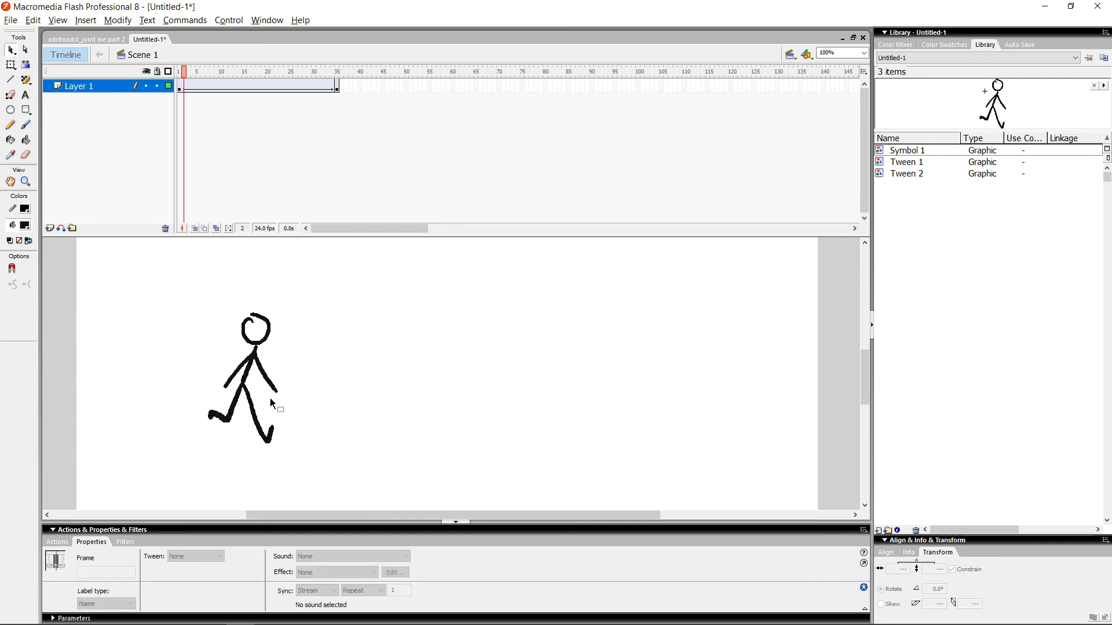
key(period)
key(period)
key(period)
key(period)
key(period)
key(period)
key(period)
key(period)
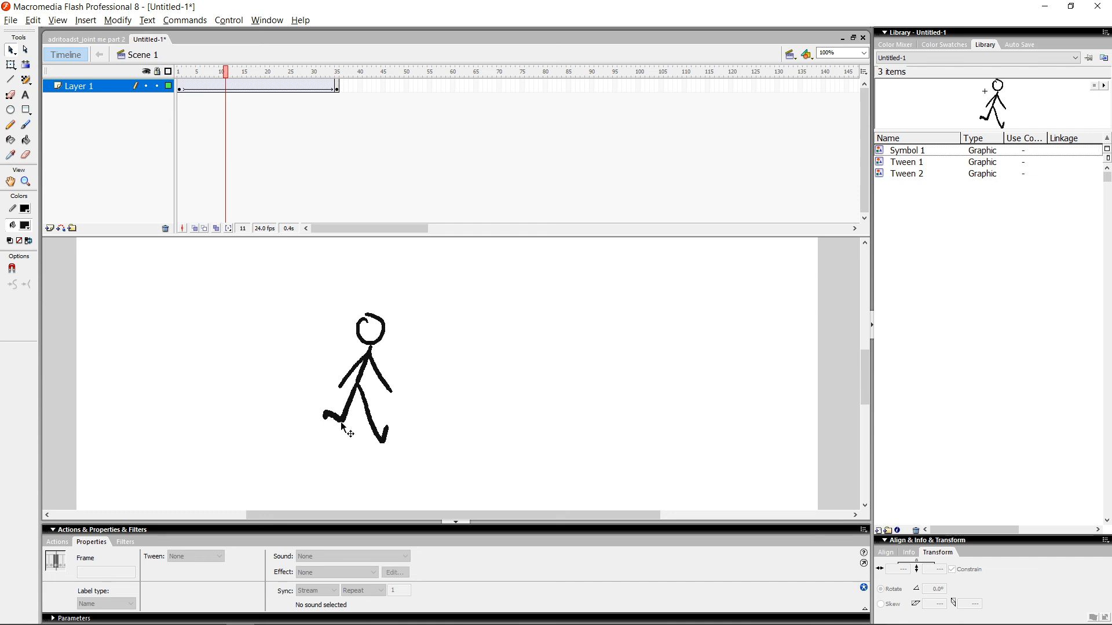
key(period)
key(period)
key(period)
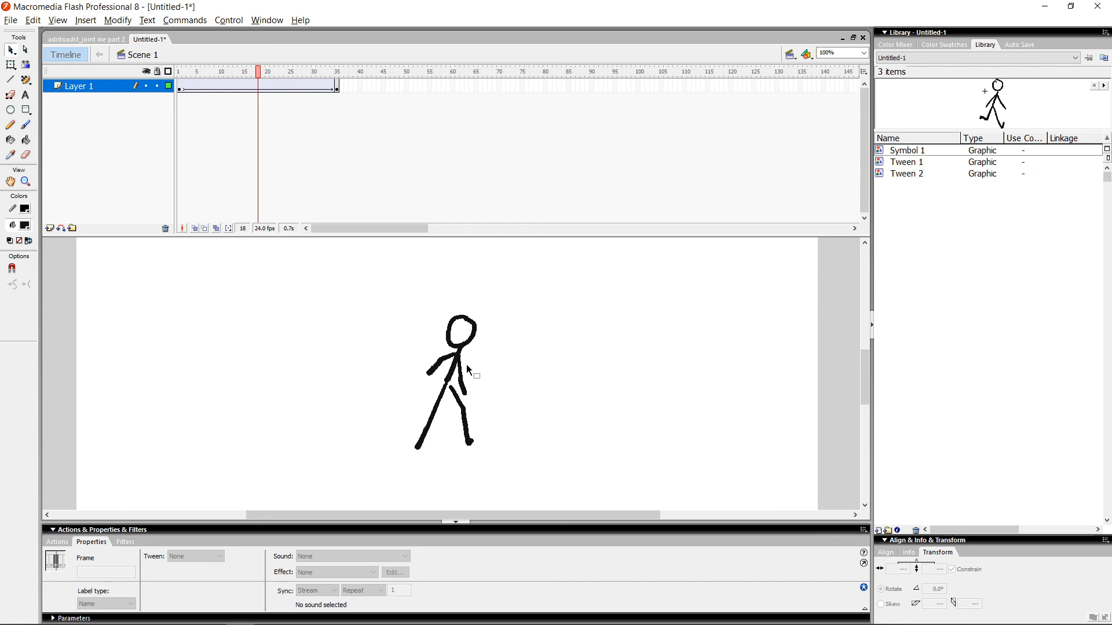
Open the stick figure symbol for editing from frame 17 and return to Scene 1
key(comma)
double_click(459, 345)
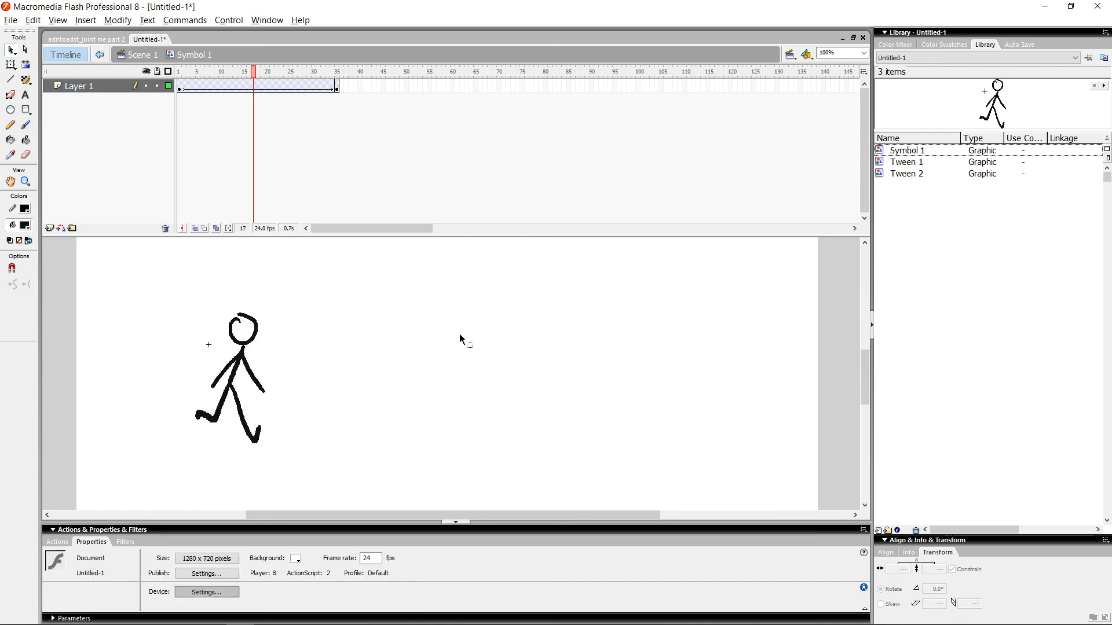
click(99, 54)
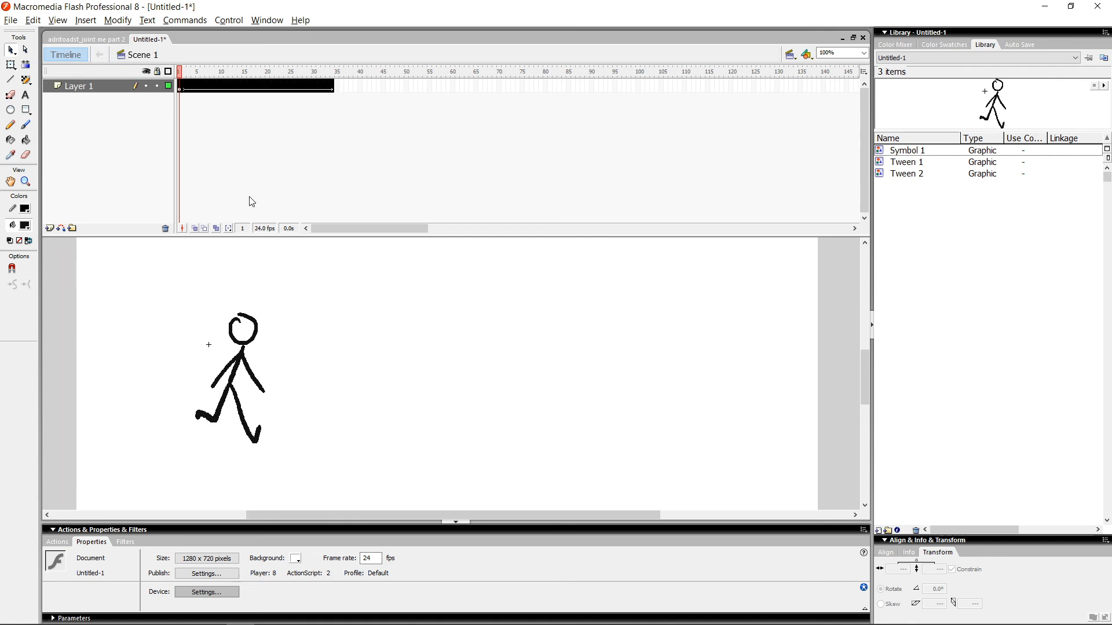
Step through the tween again from frame 1 to frame 18, comparing the planted foot's position between frames
key(comma)
key(comma)
key(comma)
key(comma)
key(comma)
key(comma)
key(comma)
key(comma)
key(comma)
key(comma)
key(comma)
key(comma)
key(comma)
key(comma)
key(comma)
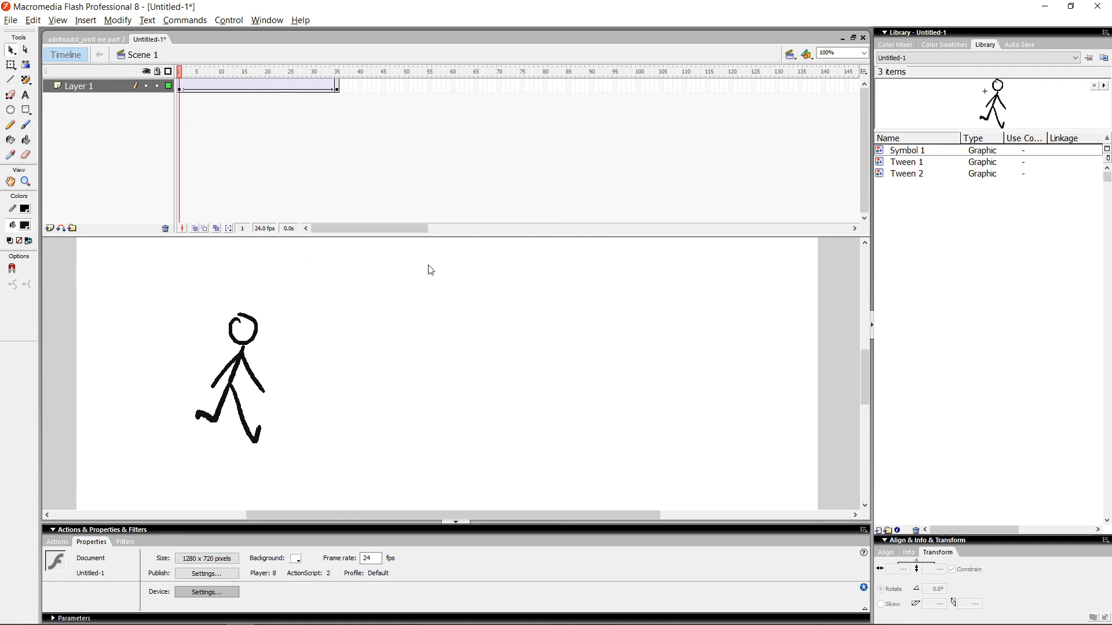
key(period)
key(period)
key(period)
key(period)
key(period)
key(period)
key(period)
key(period)
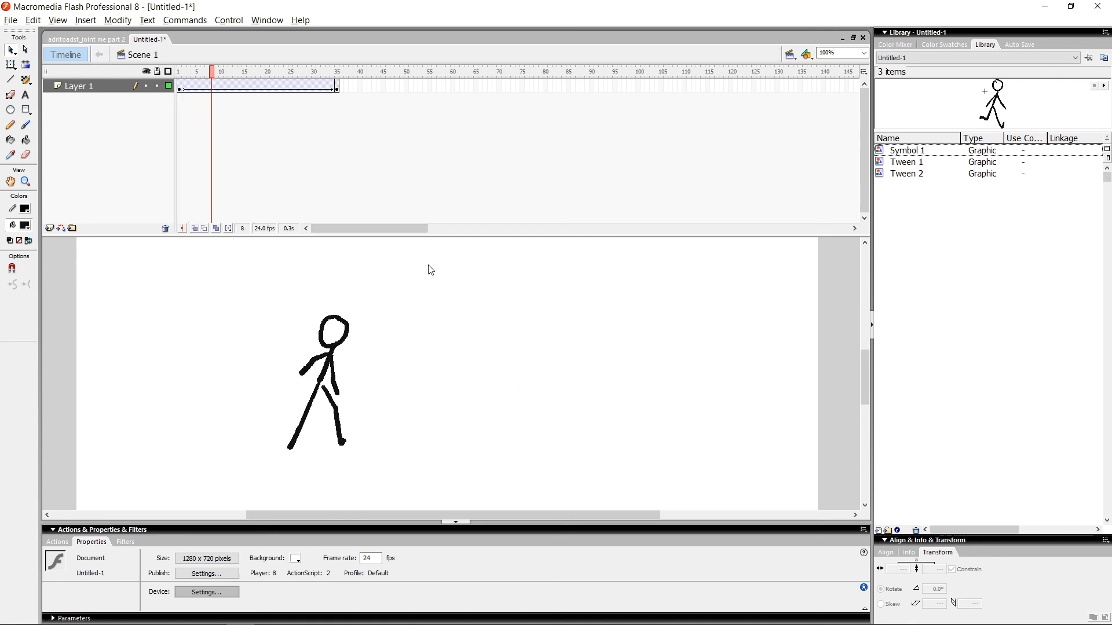
key(period)
key(period)
key(period)
key(period)
key(period)
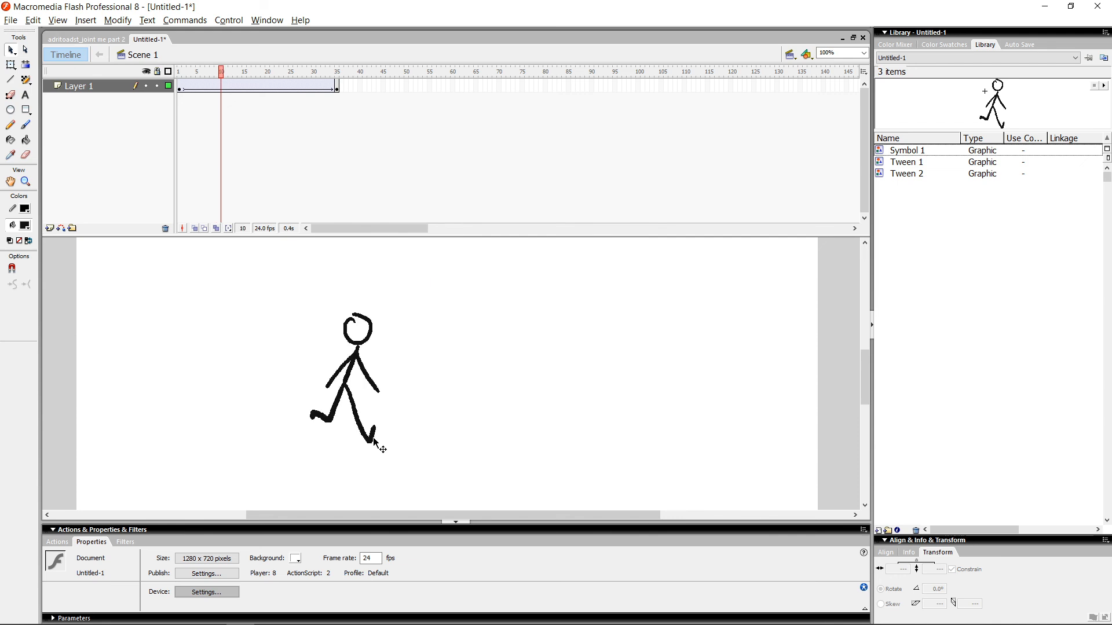
key(period)
key(period)
key(period)
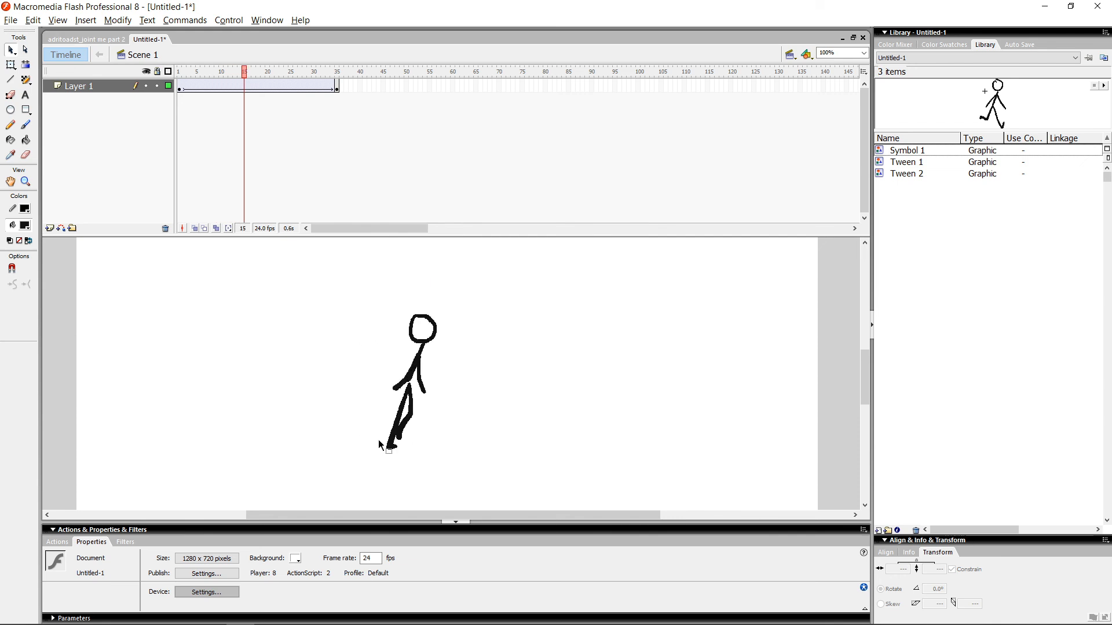
key(period)
key(period)
key(period)
key(period)
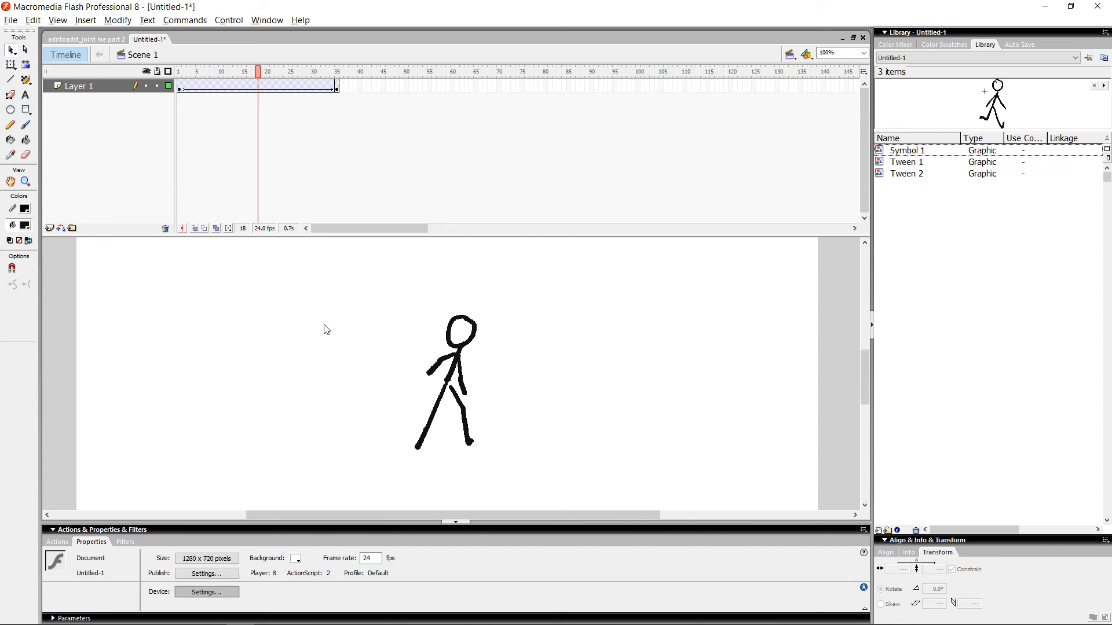
Return to frame 1 and play the 35-frame tween to check the walking motion
key(comma)
key(comma)
key(comma)
key(comma)
key(comma)
key(comma)
key(comma)
key(comma)
key(comma)
key(comma)
key(comma)
key(comma)
key(comma)
key(comma)
key(comma)
key(comma)
key(comma)
key(comma)
key(comma)
key(comma)
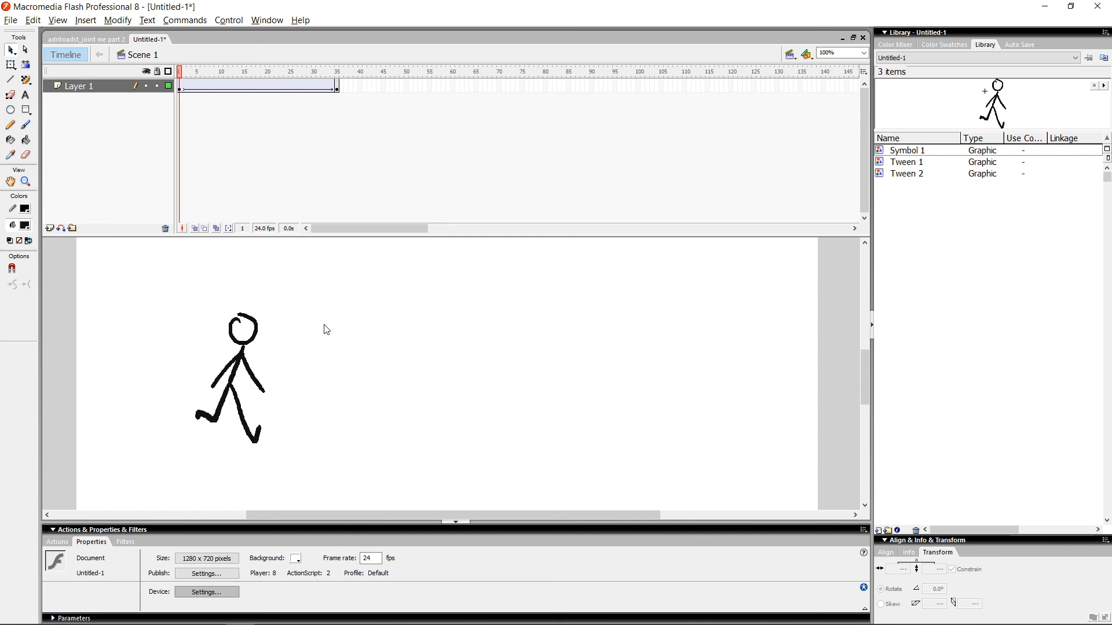
key(Return)
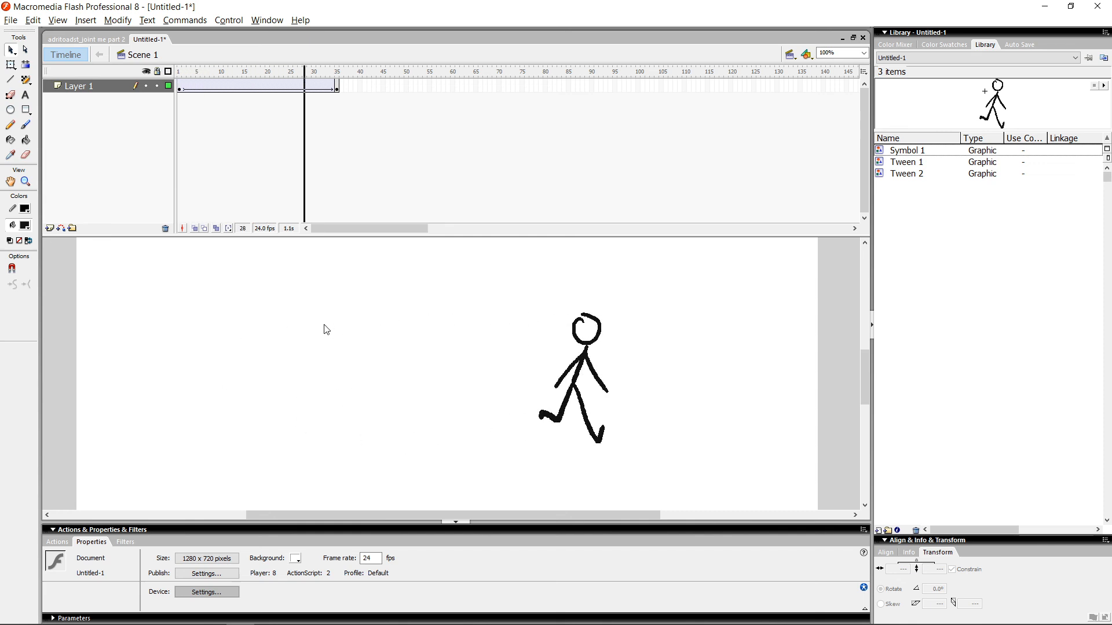
Rewind and replay the walking tween two more times to judge its speed against the figure's steps
key(comma)
key(comma)
key(comma)
key(comma)
key(comma)
key(comma)
key(comma)
key(comma)
key(comma)
key(comma)
key(comma)
key(comma)
key(comma)
key(comma)
key(comma)
key(comma)
key(comma)
key(comma)
key(comma)
key(comma)
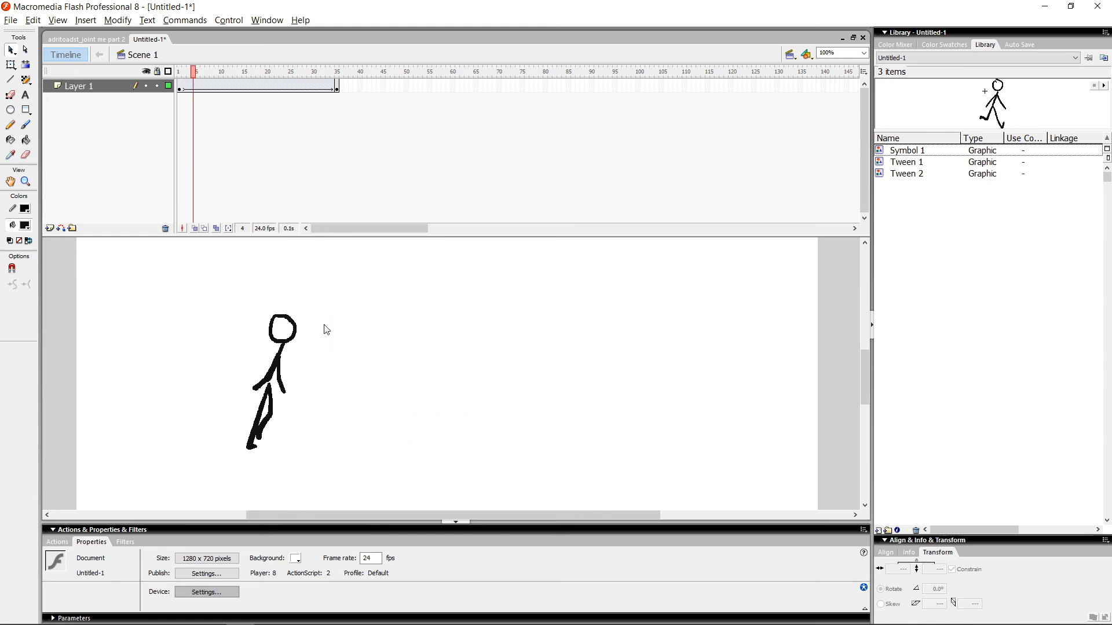
key(Return)
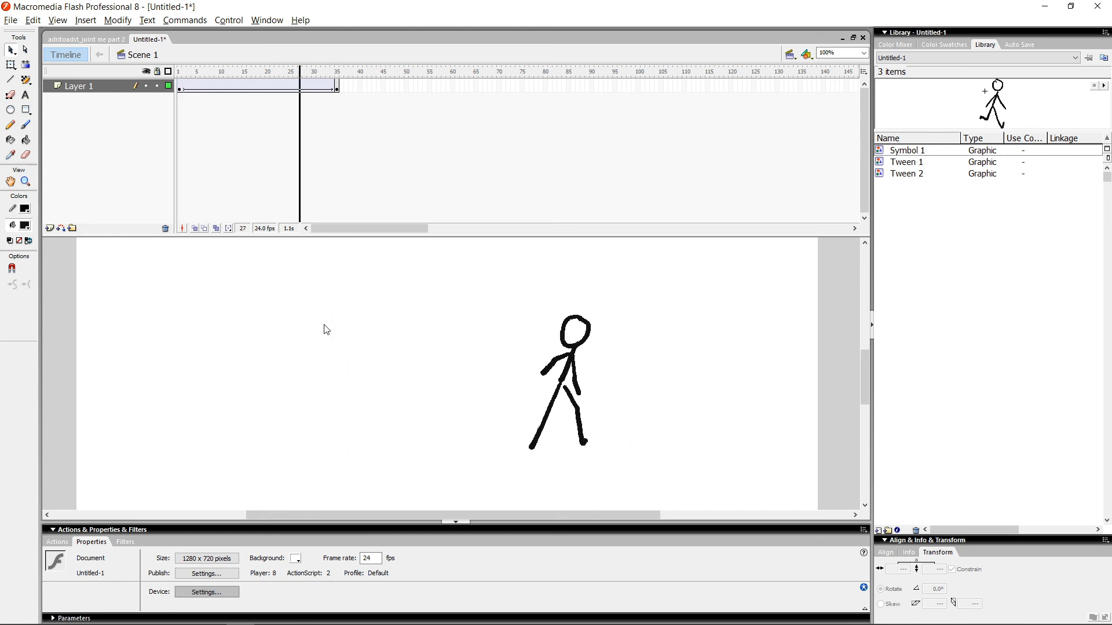
key(comma)
key(comma)
key(comma)
key(comma)
key(comma)
key(comma)
key(comma)
key(comma)
key(comma)
key(comma)
key(comma)
key(comma)
key(comma)
key(comma)
key(comma)
key(comma)
key(comma)
key(comma)
key(comma)
key(comma)
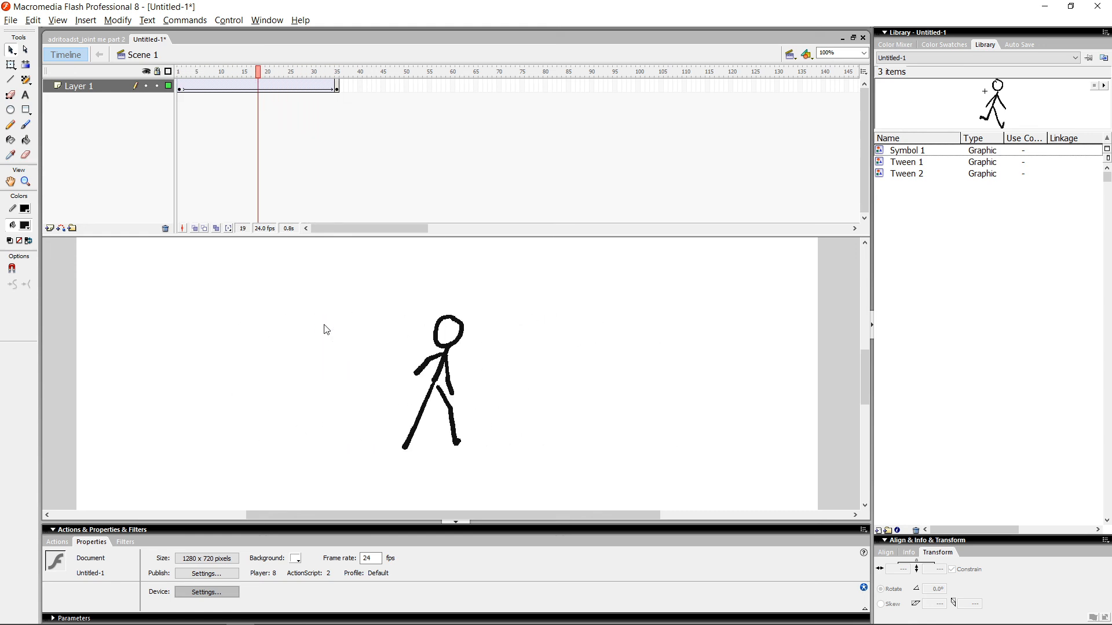
key(Return)
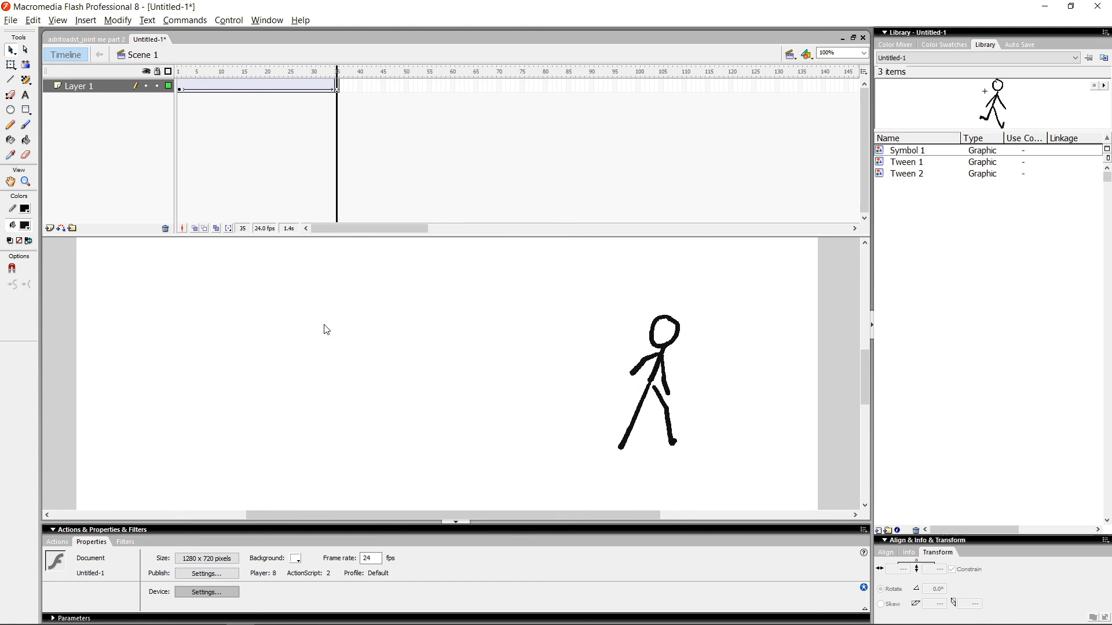
Step back through the tween from frame 35 to frame 1 and play the stick figure's walk
key(comma)
key(comma)
key(comma)
key(comma)
key(comma)
key(comma)
key(comma)
key(comma)
key(comma)
key(comma)
key(comma)
key(comma)
key(comma)
key(comma)
key(comma)
key(comma)
key(comma)
key(comma)
key(comma)
key(comma)
key(comma)
key(comma)
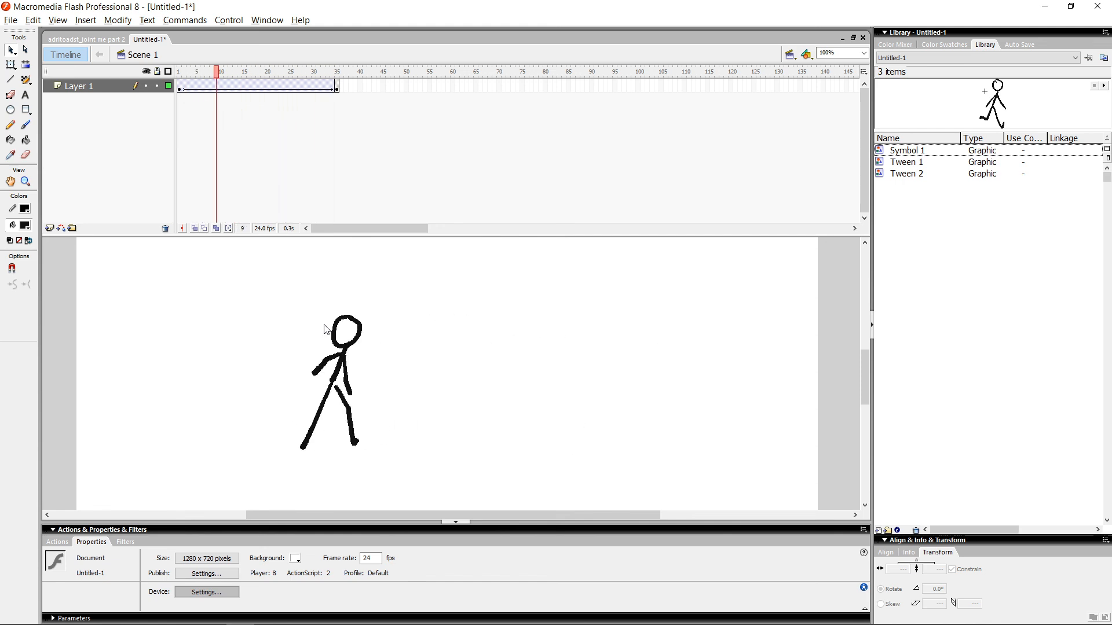
key(comma)
key(comma)
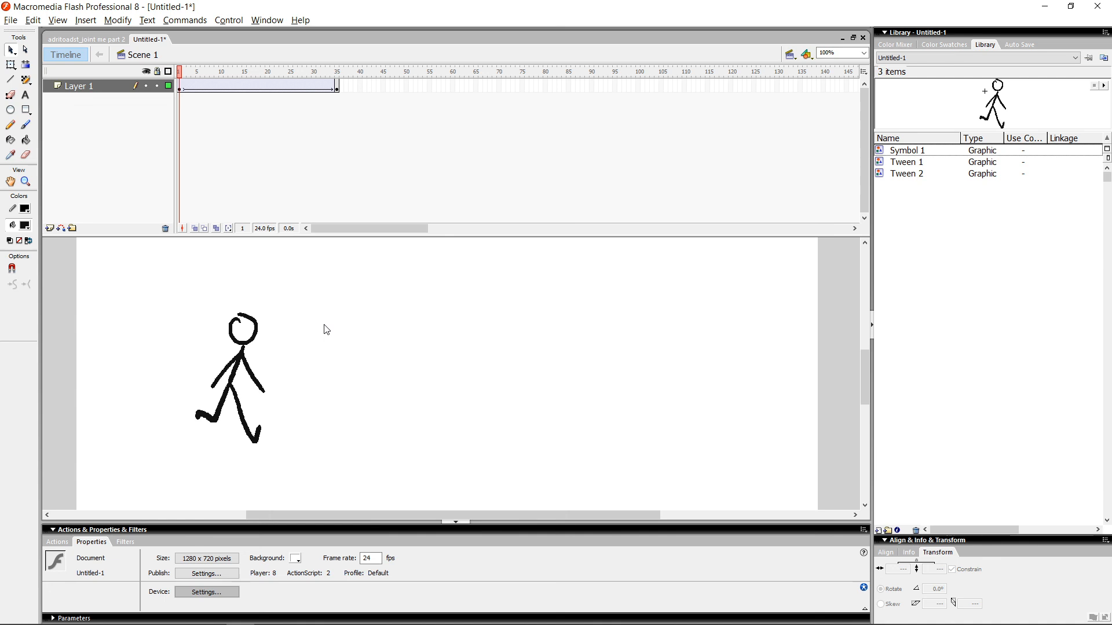
key(Return)
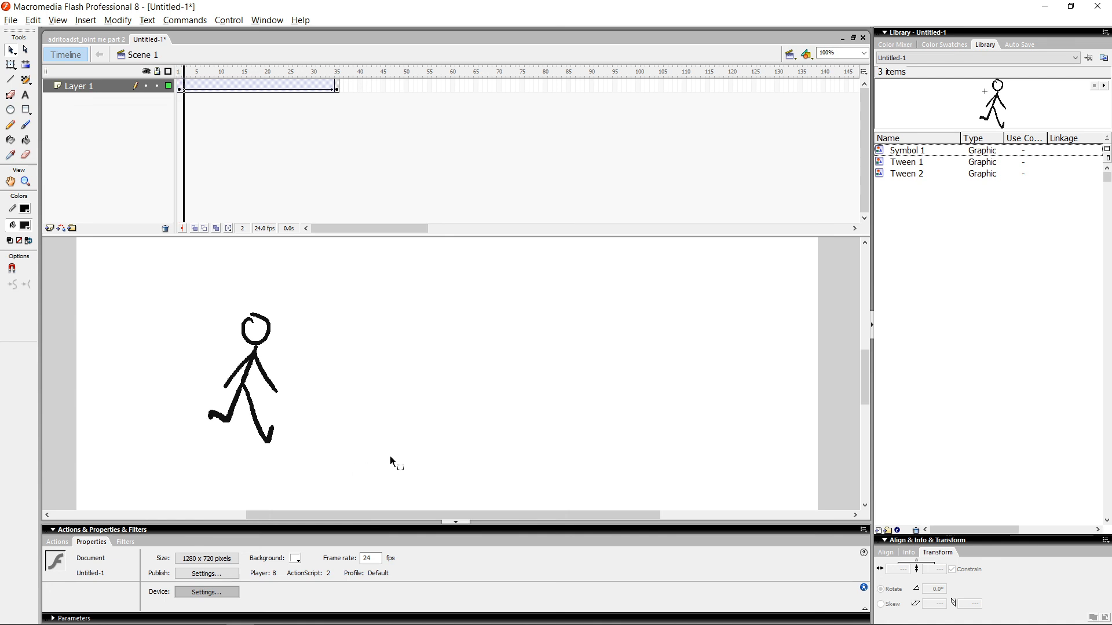
Rewind the walking tween to frame 1 once more and replay it to judge how the steps match the movement
key(comma)
key(comma)
key(comma)
key(comma)
key(comma)
key(comma)
key(comma)
key(comma)
key(comma)
key(comma)
key(comma)
key(comma)
key(comma)
key(comma)
key(comma)
key(comma)
key(comma)
key(comma)
key(comma)
key(comma)
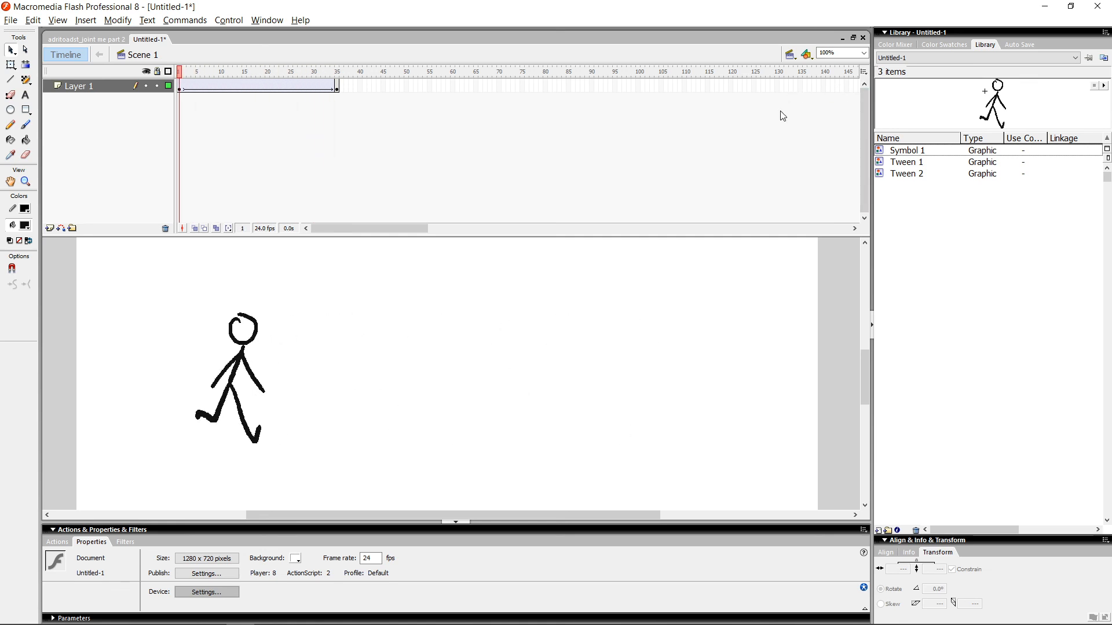
key(Return)
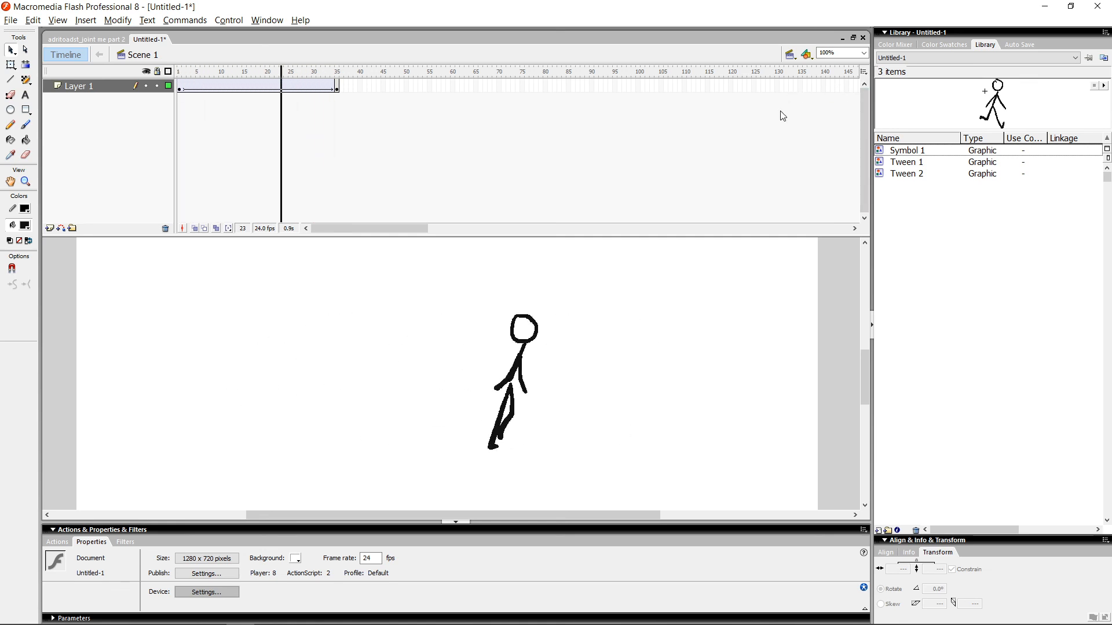
Step back to frame 8 and play the rest of the walking tween from there
key(comma)
key(comma)
key(comma)
key(comma)
key(comma)
key(comma)
key(comma)
key(comma)
key(comma)
key(comma)
key(comma)
key(comma)
key(comma)
key(comma)
key(comma)
key(comma)
key(comma)
key(comma)
key(comma)
key(comma)
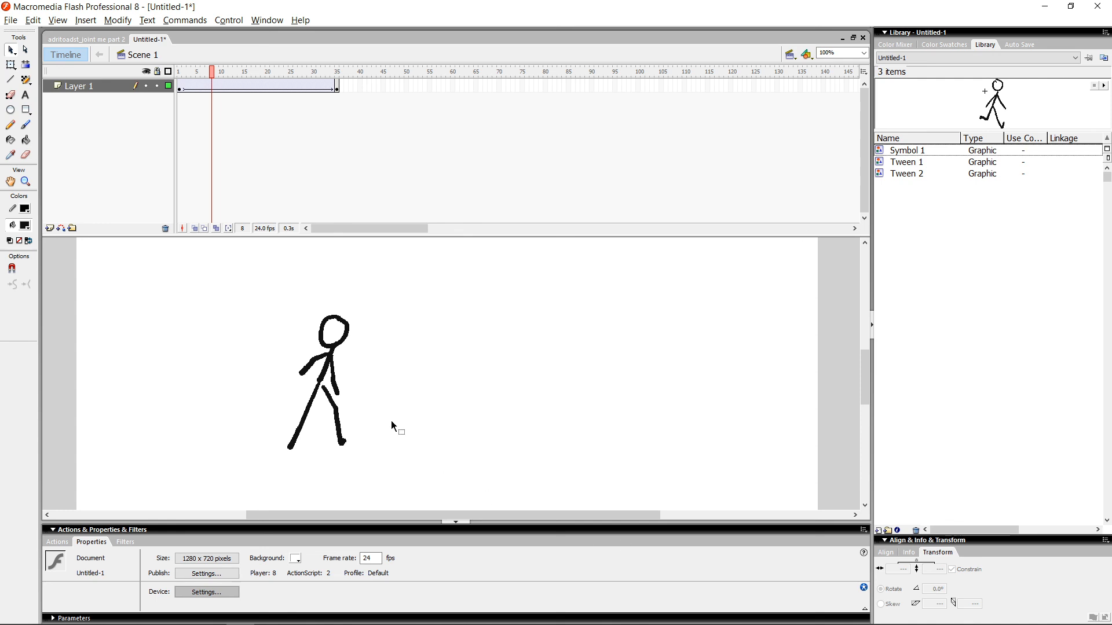
click(118, 21)
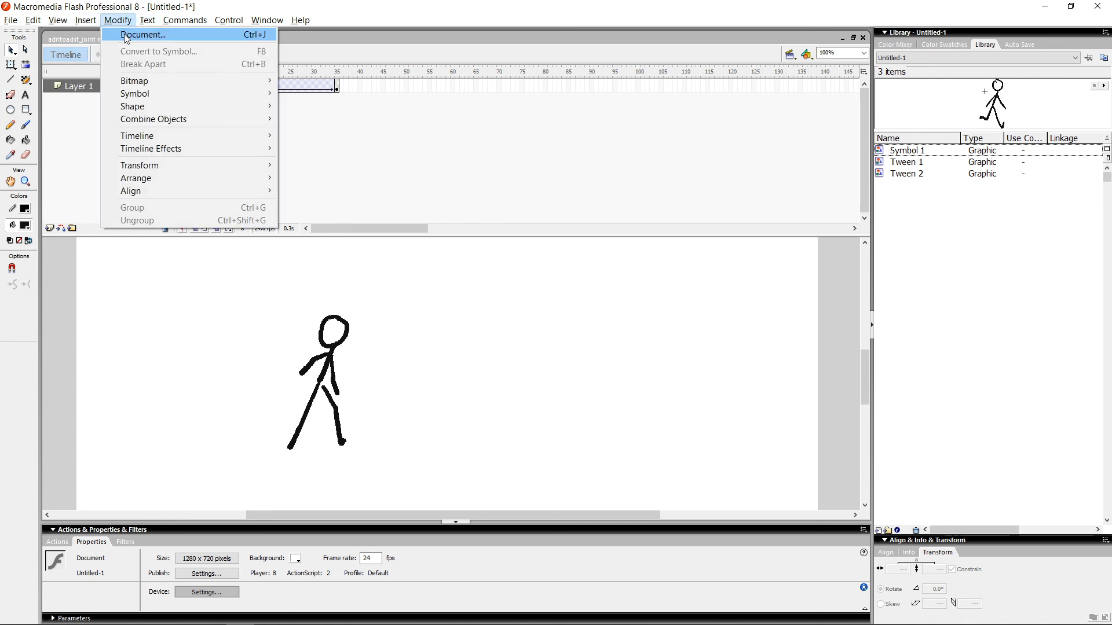
click(542, 330)
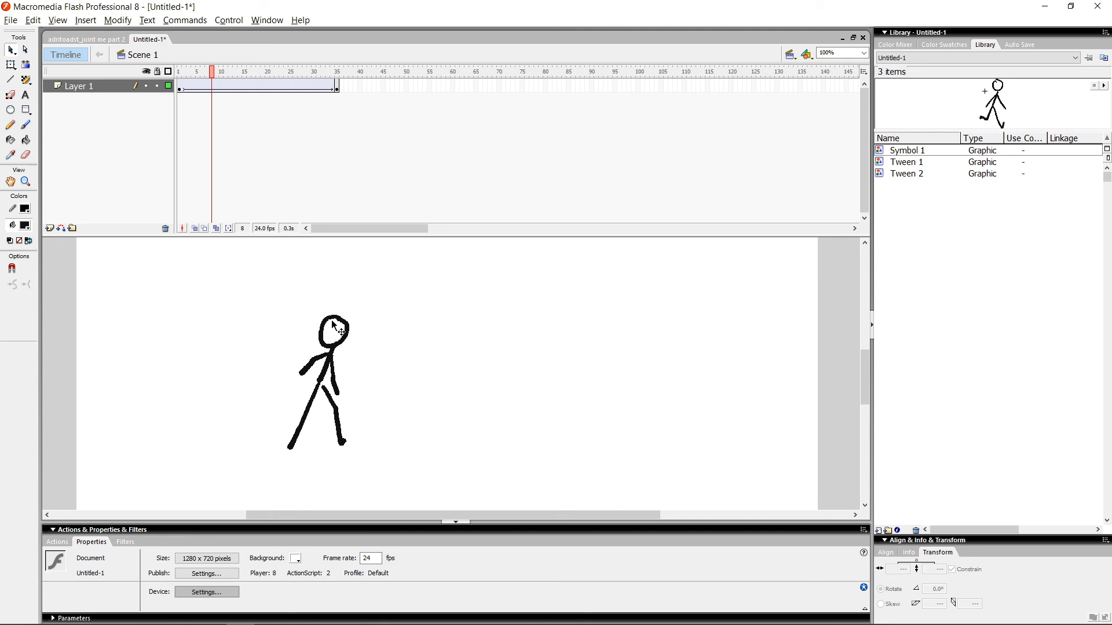
key(Return)
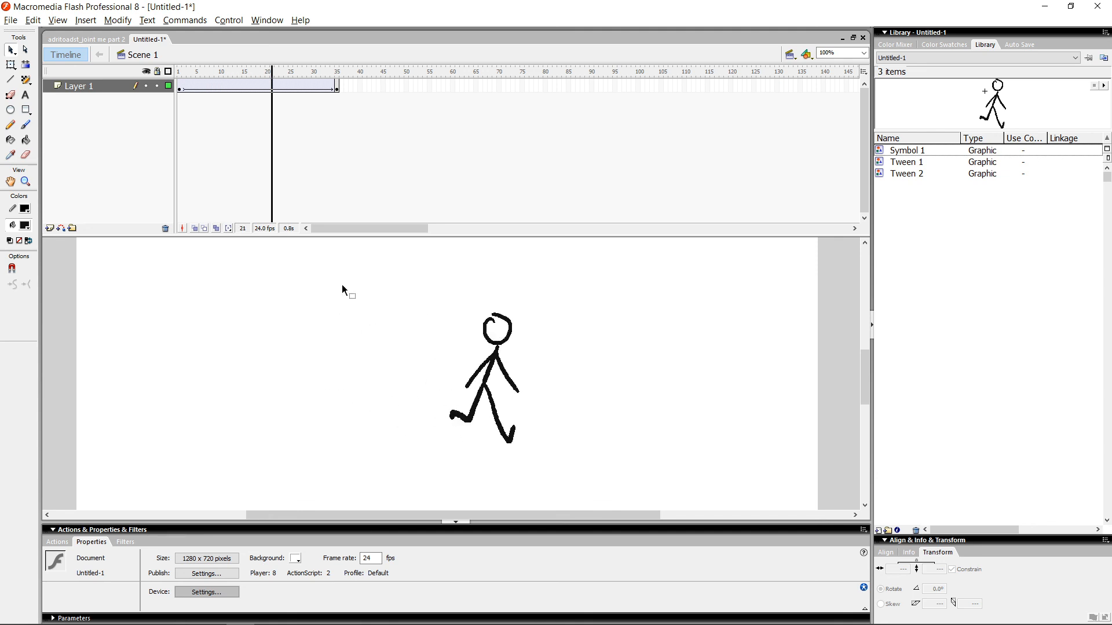